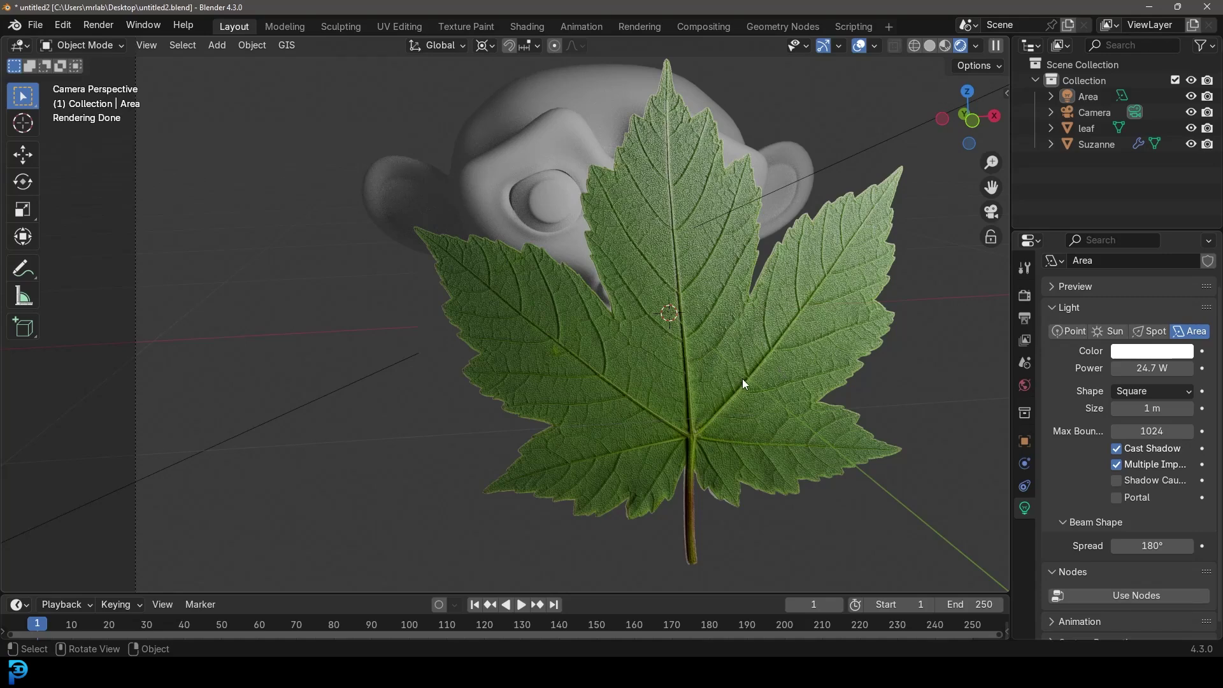
Step: Leave the camera view, switch to Solid shading and examine the flat leaf plane from the side
middle_click_drag(717, 303, 548, 311)
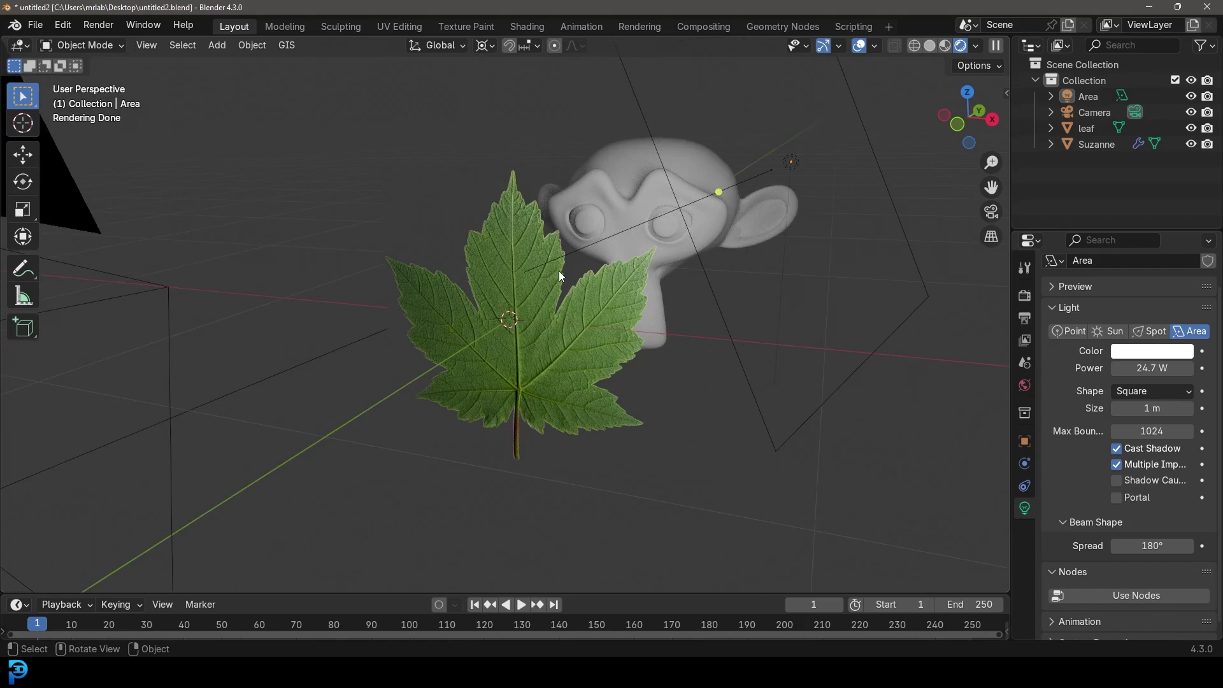
scroll(549, 273, "up", 3)
key("z")
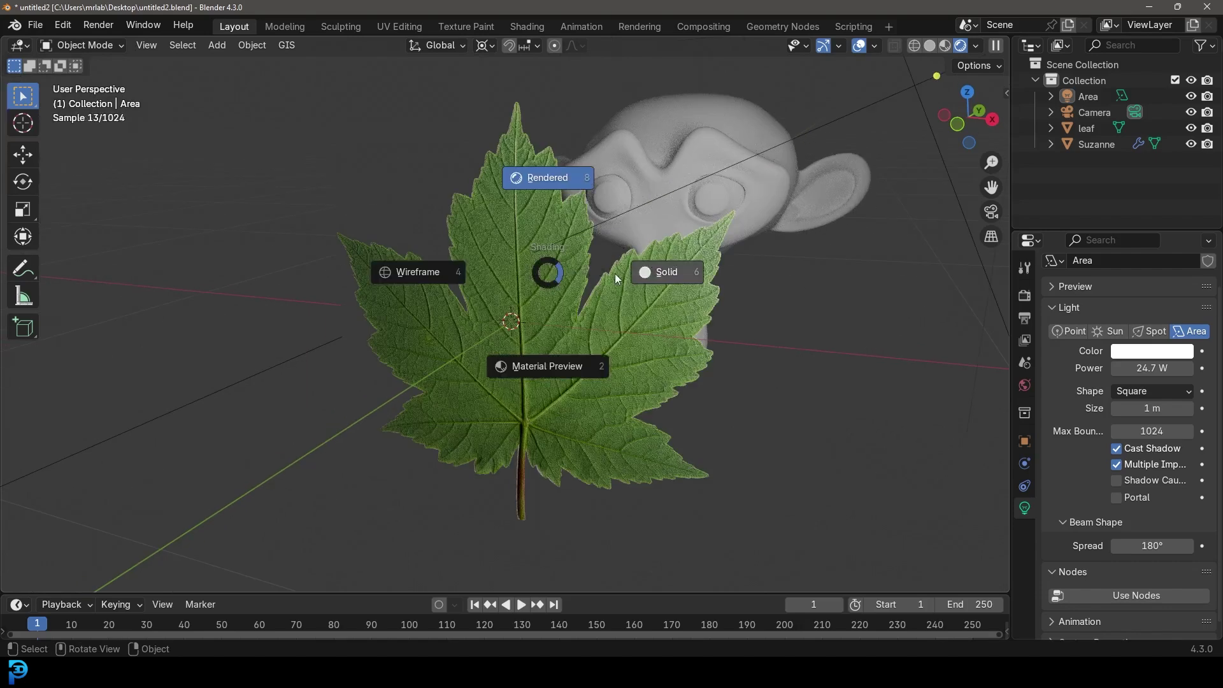
left_click(656, 270)
middle_click_drag(692, 263, 587, 233)
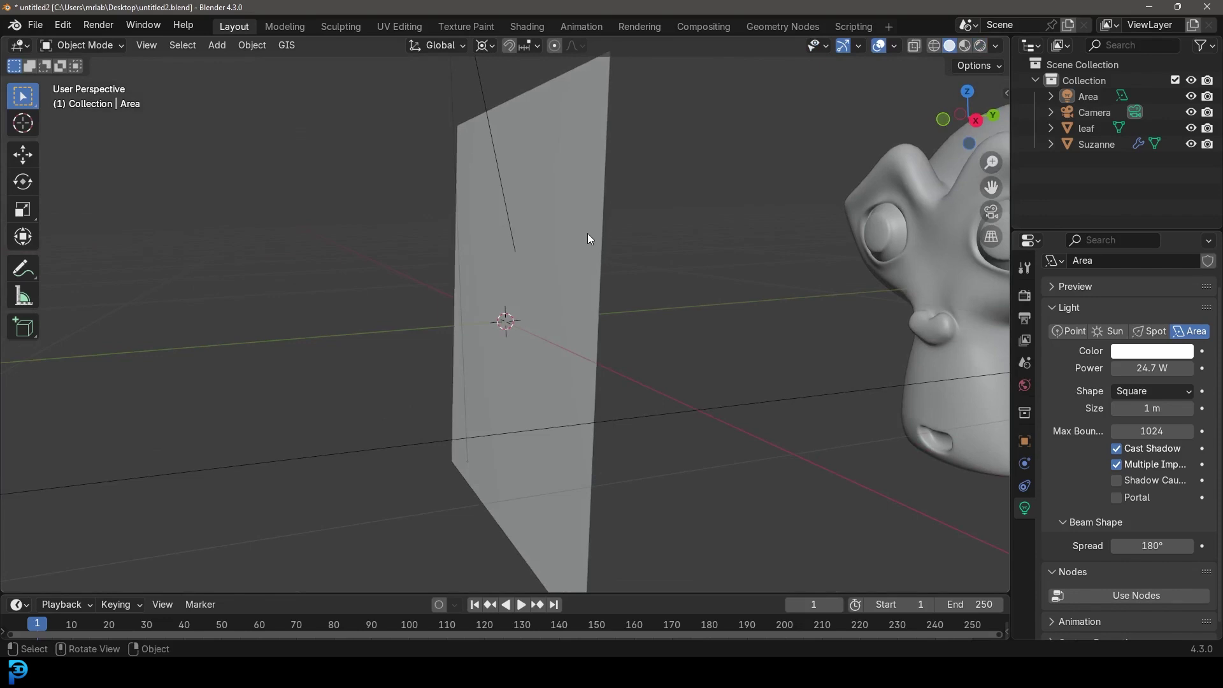
middle_click_drag(588, 233, 547, 194)
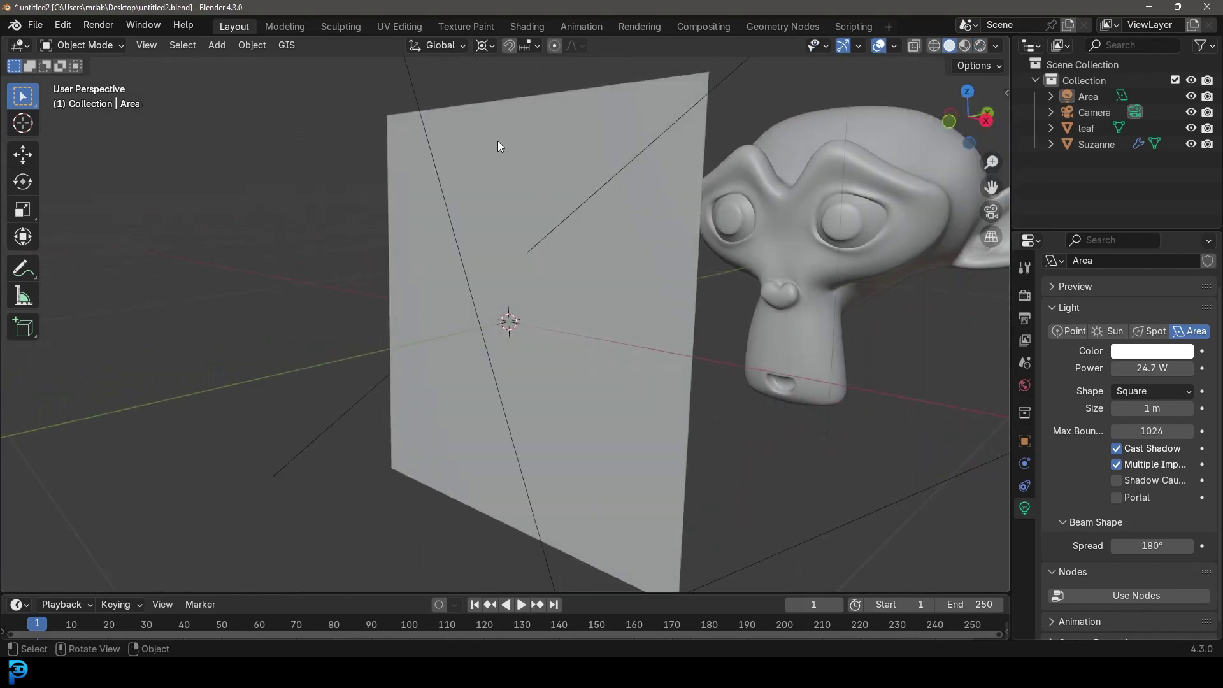
Step: Select the leaf plane and compare its outline in Rendered and Solid viewport shading
left_click(496, 135)
key("z")
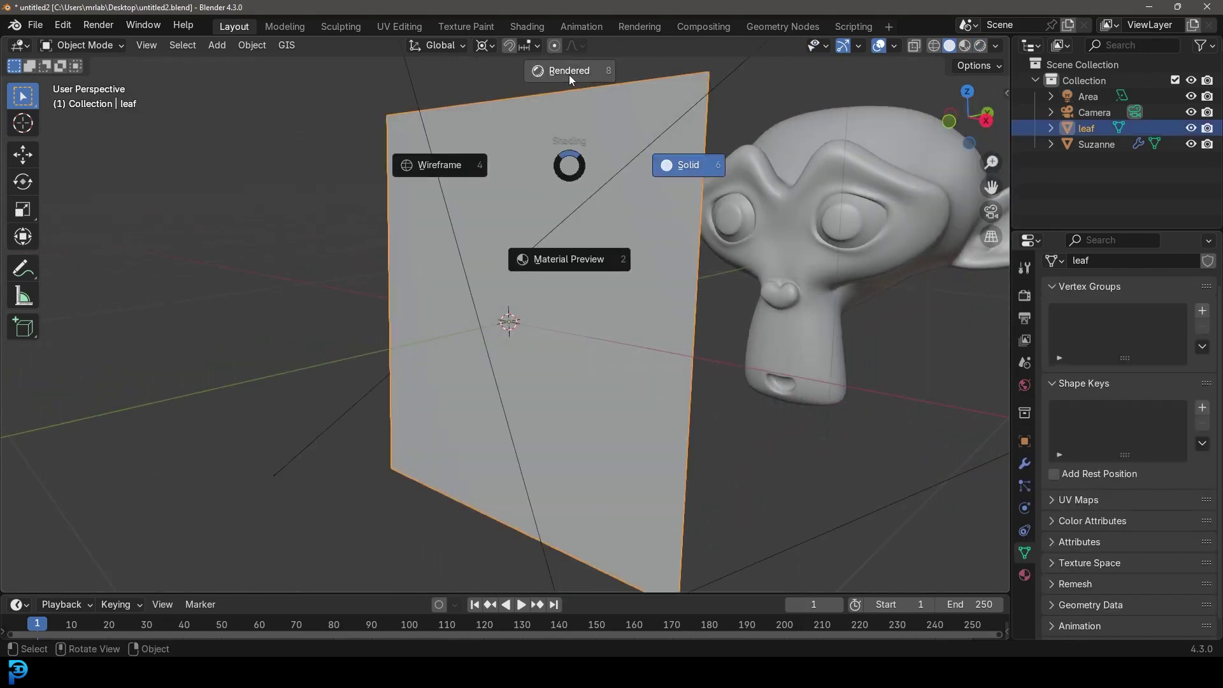
left_click(568, 73)
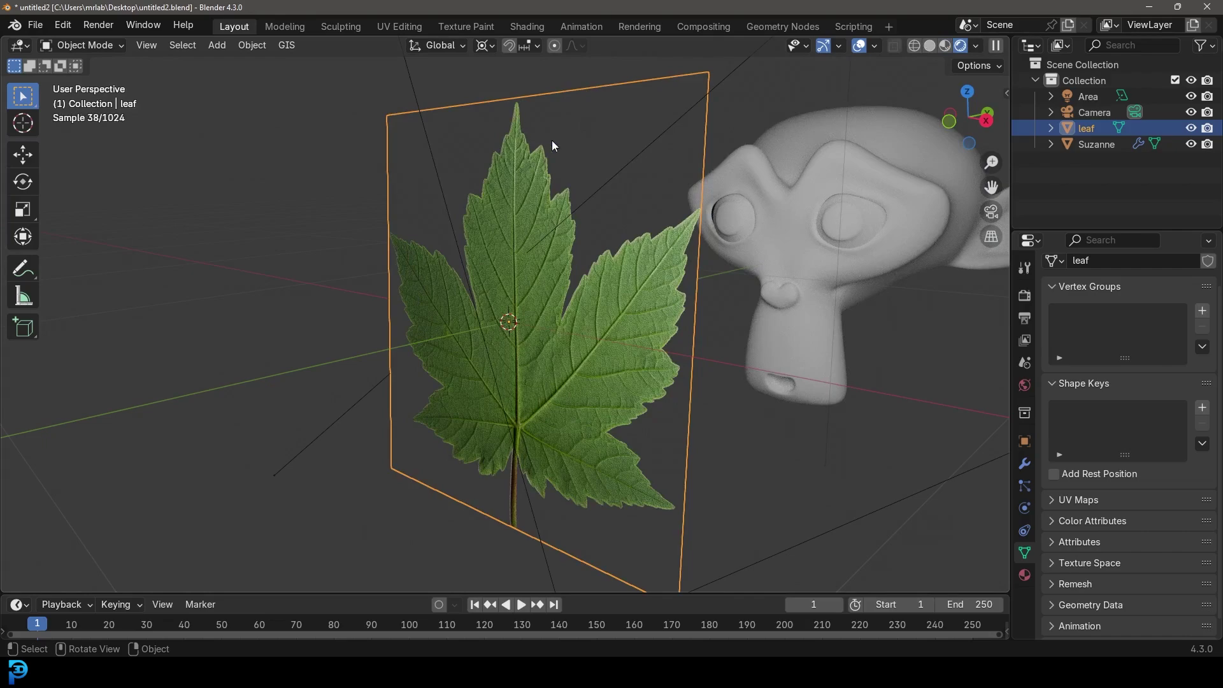
middle_click_drag(624, 328, 420, 211)
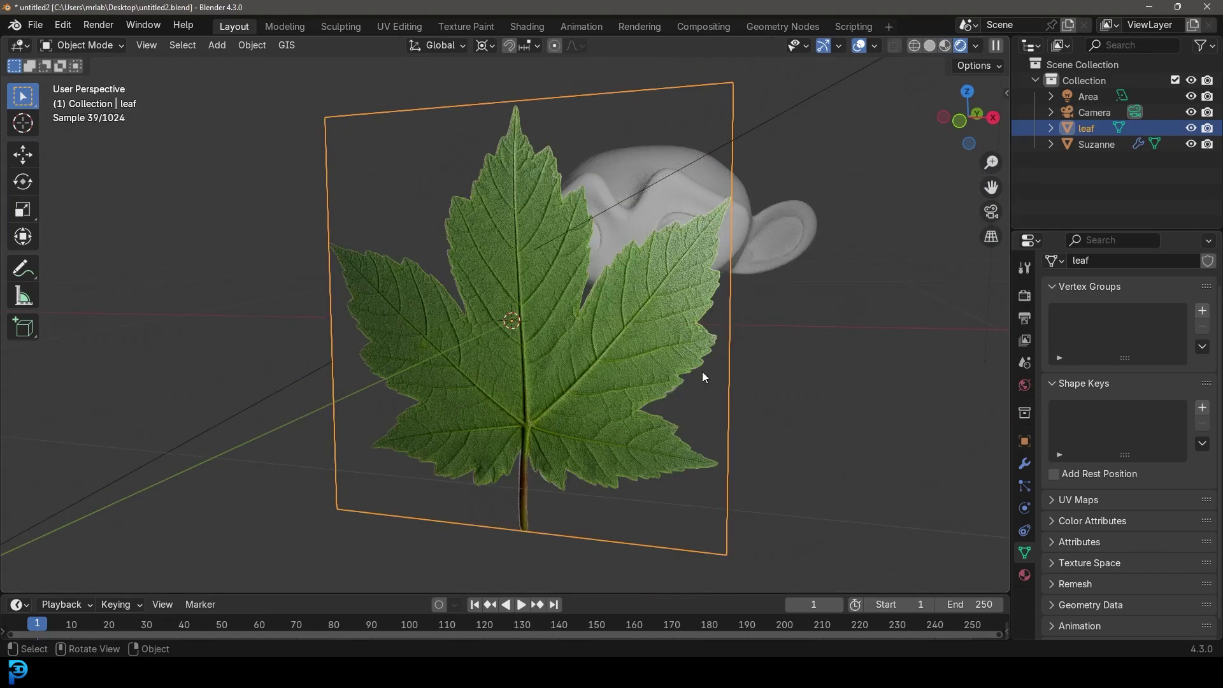
key("z")
left_click(793, 292)
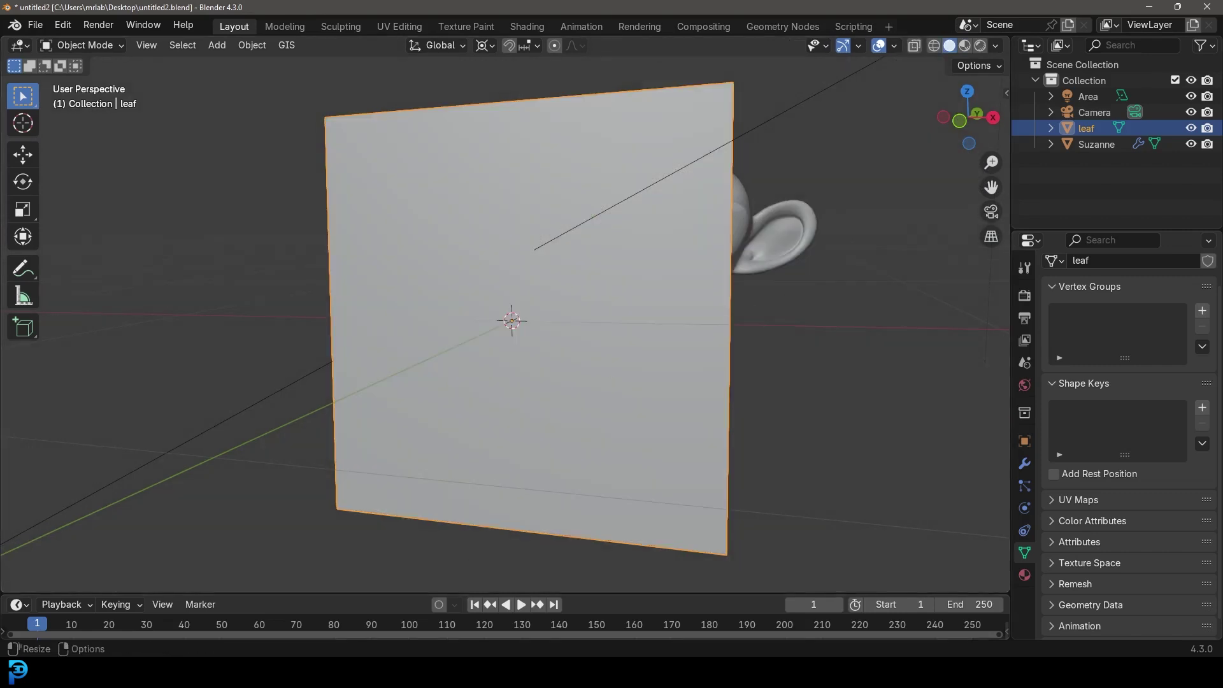
Step: Switch to Chrome and review the "leaf with Alpha" image results and the "gimp" search results, then return to Blender
key("alt+Tab")
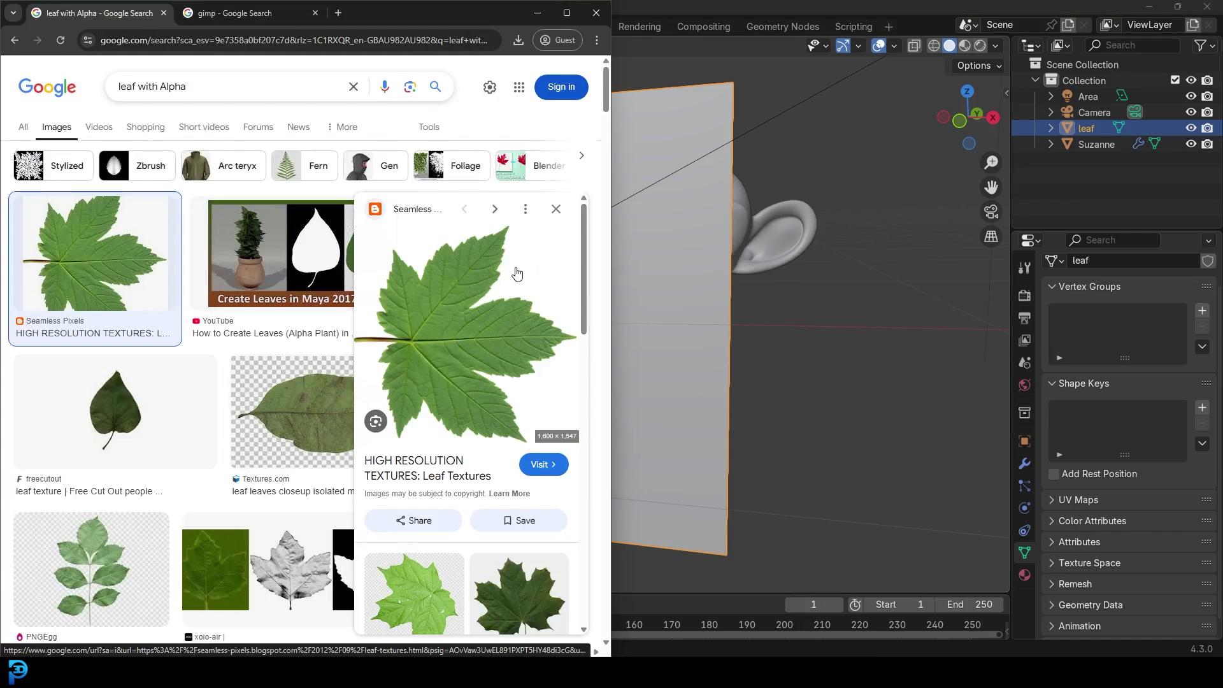
scroll(539, 272, "down", 2)
scroll(138, 291, "down", 2)
scroll(528, 106, "up", 2)
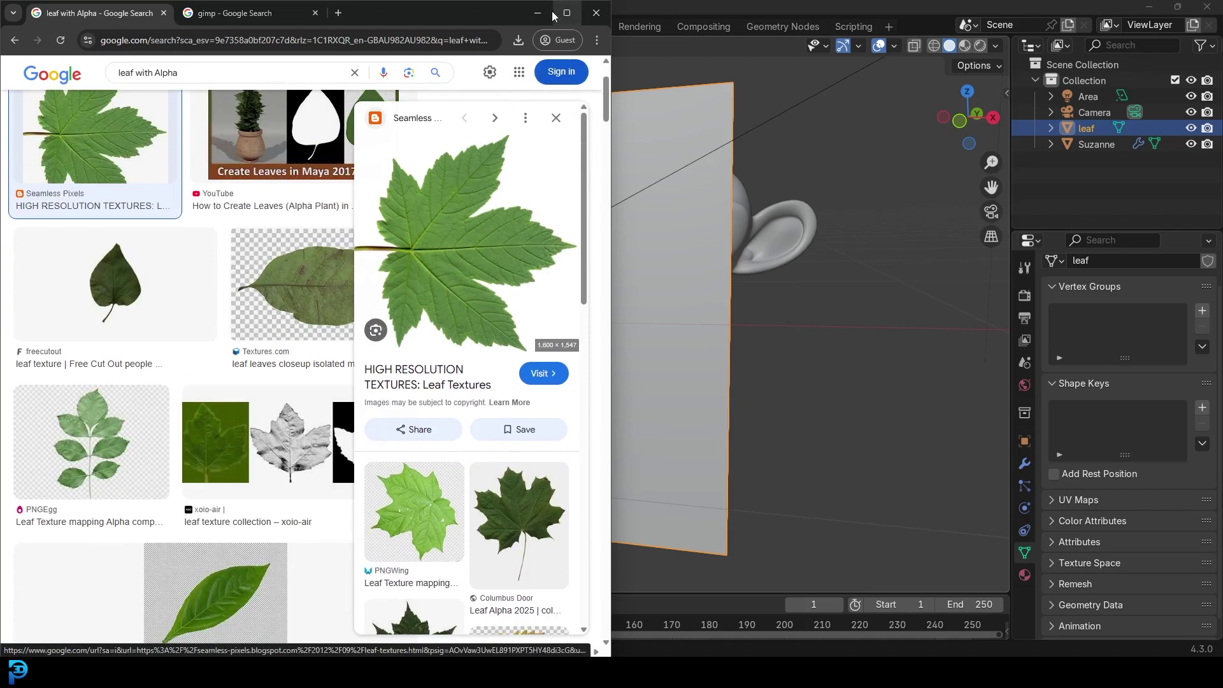
left_click(255, 14)
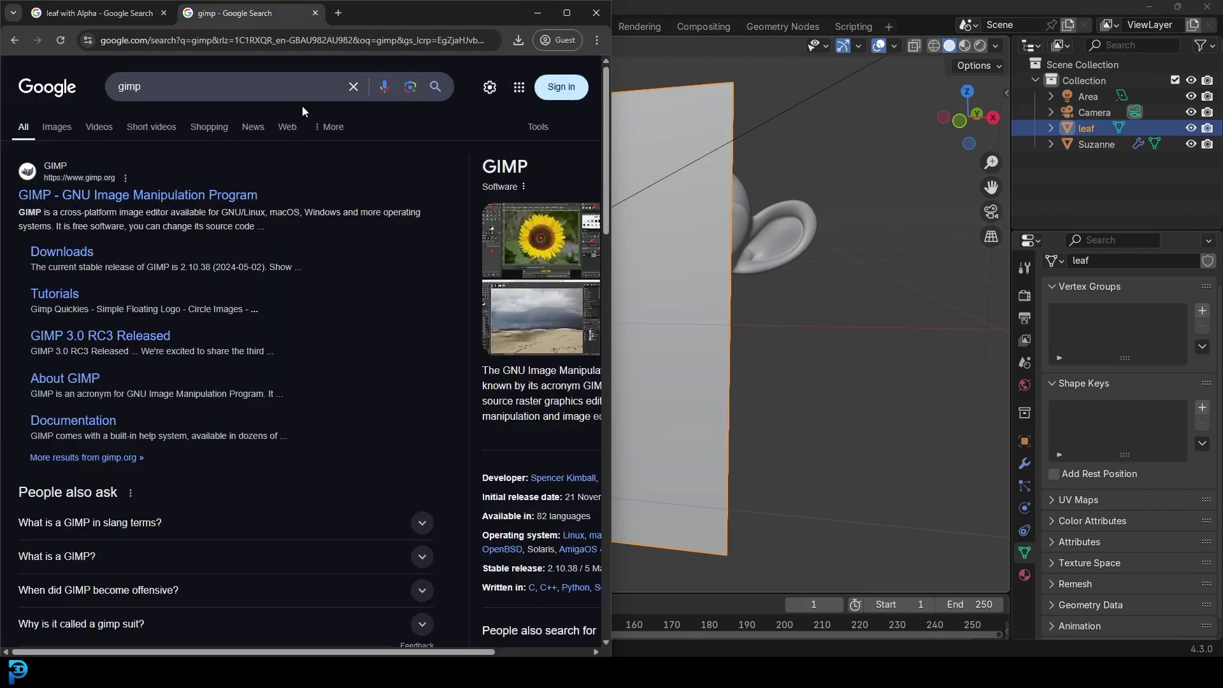
left_click(536, 14)
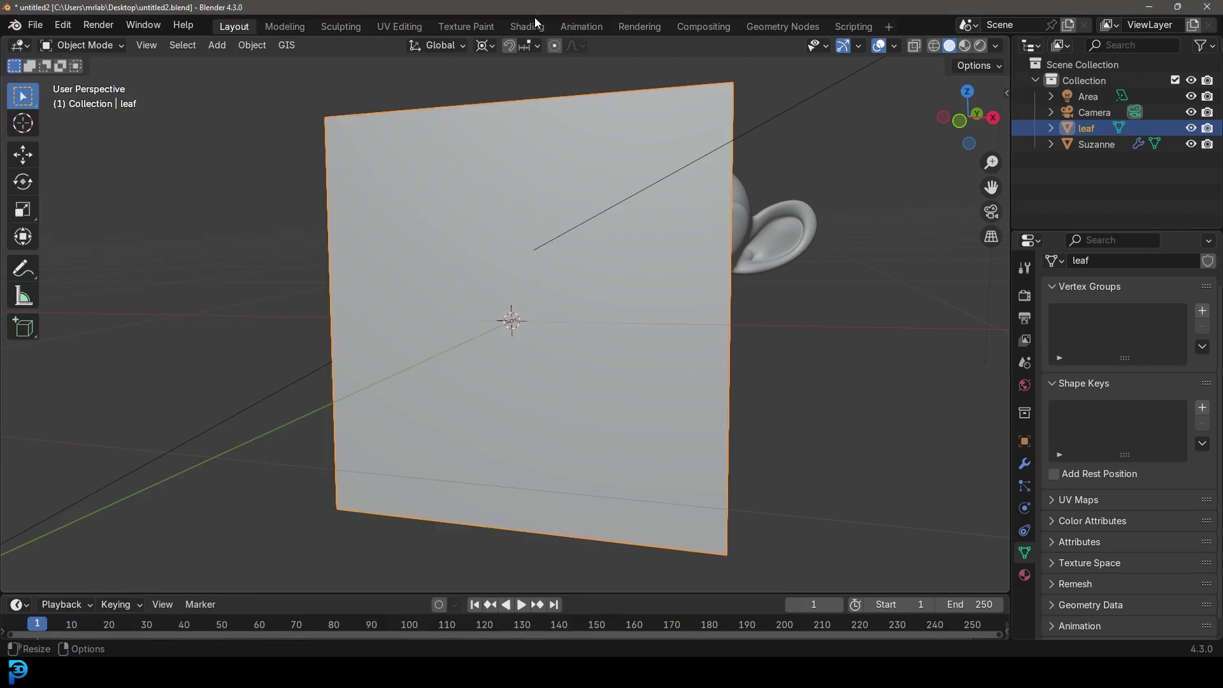
key("alt+Tab")
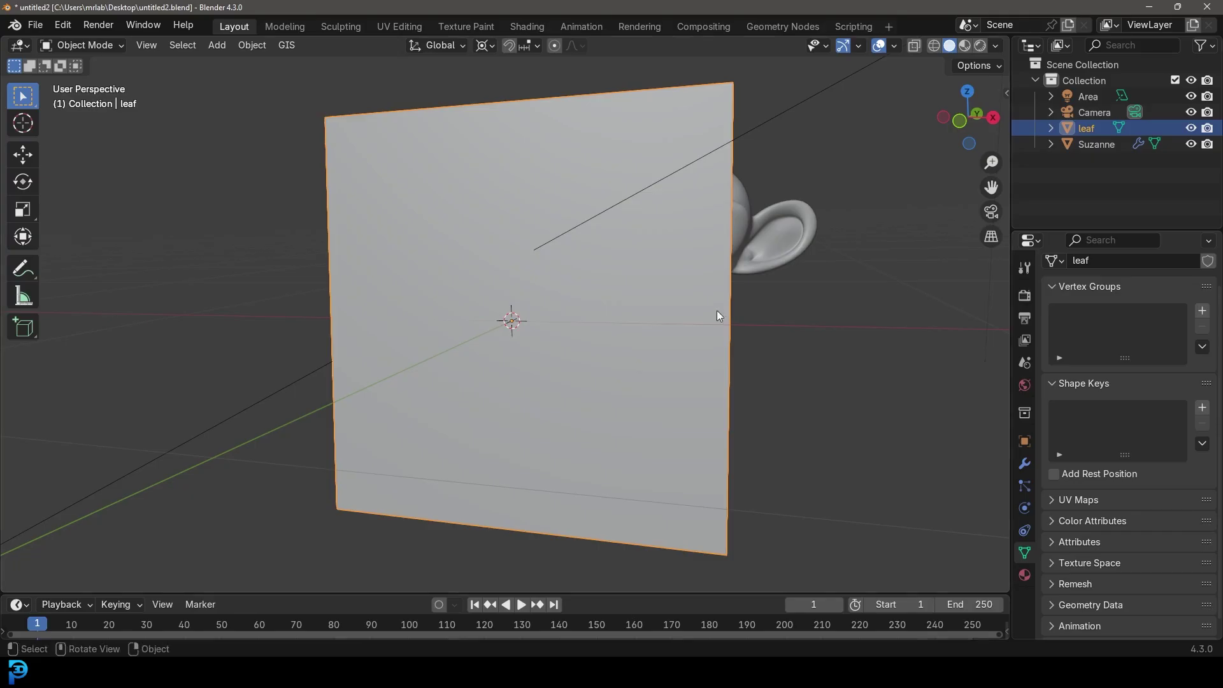
Step: Examine the leaf's transparent background in Rendered shading against the Suzanne head, finishing with the leaf plane deselected
middle_click_drag(633, 254, 637, 258)
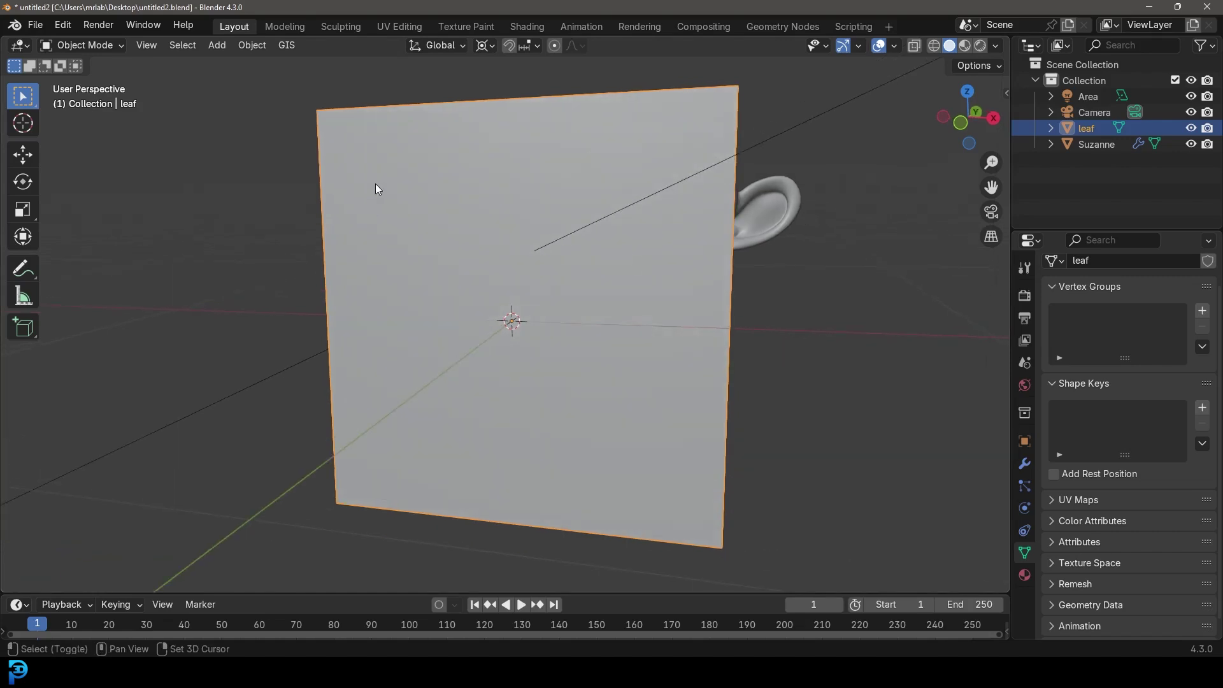
key("z")
left_click(608, 113)
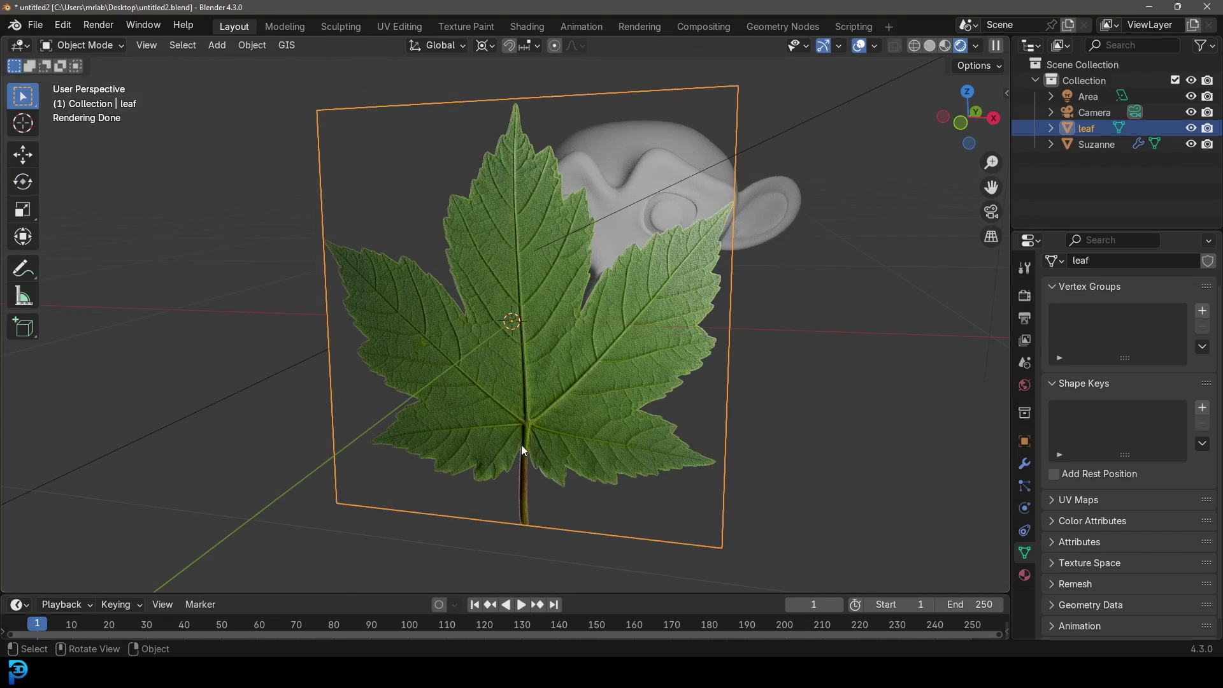
middle_click_drag(582, 360, 612, 368)
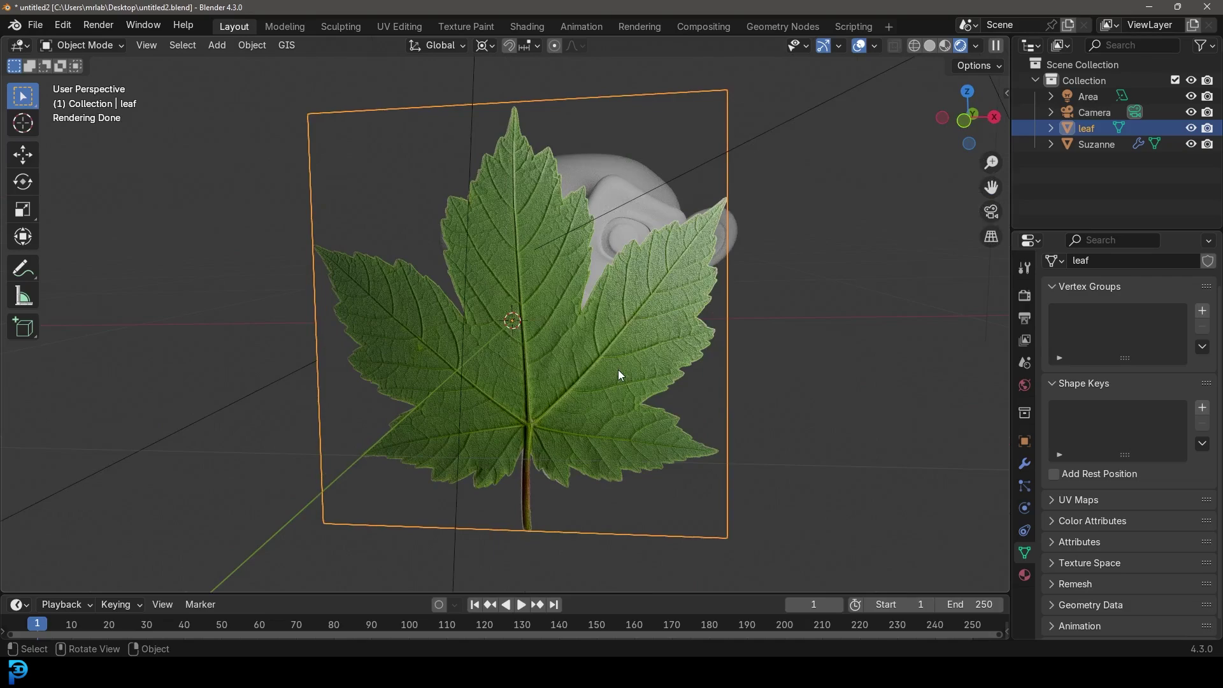
mouse_move(710, 308)
middle_mouse_down()
mouse_move(595, 273)
mouse_move(679, 255)
mouse_move(729, 281)
middle_mouse_up()
key("z")
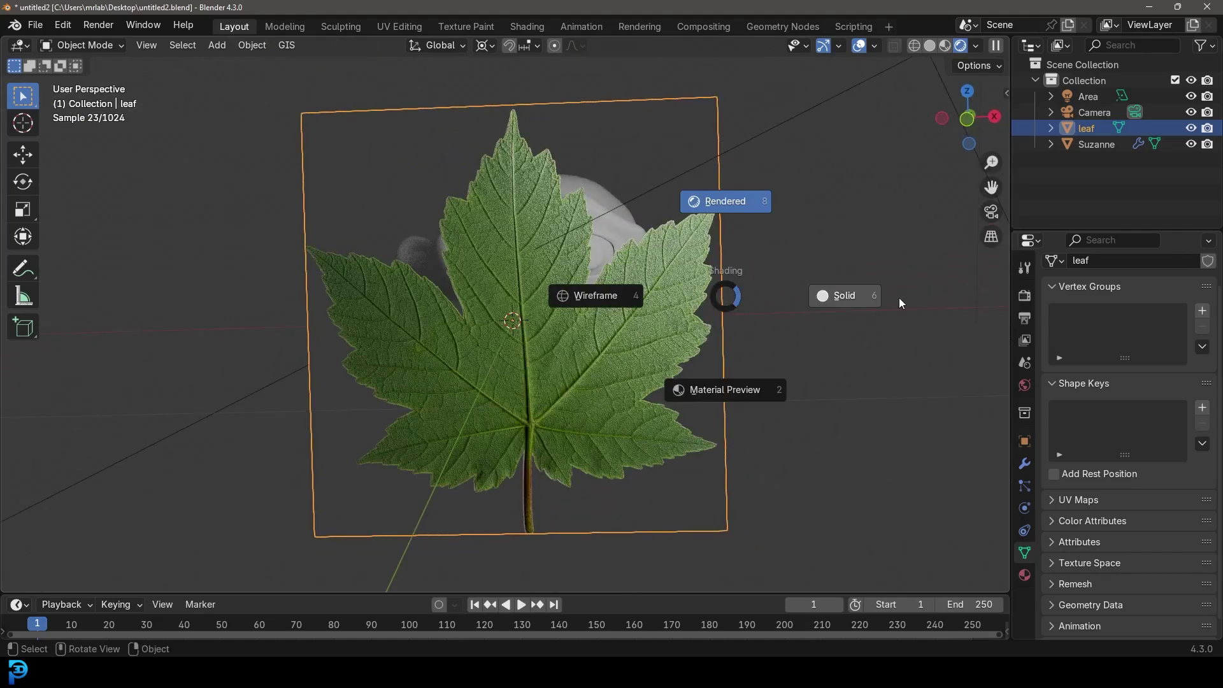
left_click(861, 306)
key("z")
left_click(735, 164)
mouse_move(757, 227)
middle_mouse_down()
mouse_move(500, 244)
mouse_move(526, 225)
mouse_move(454, 220)
middle_mouse_up()
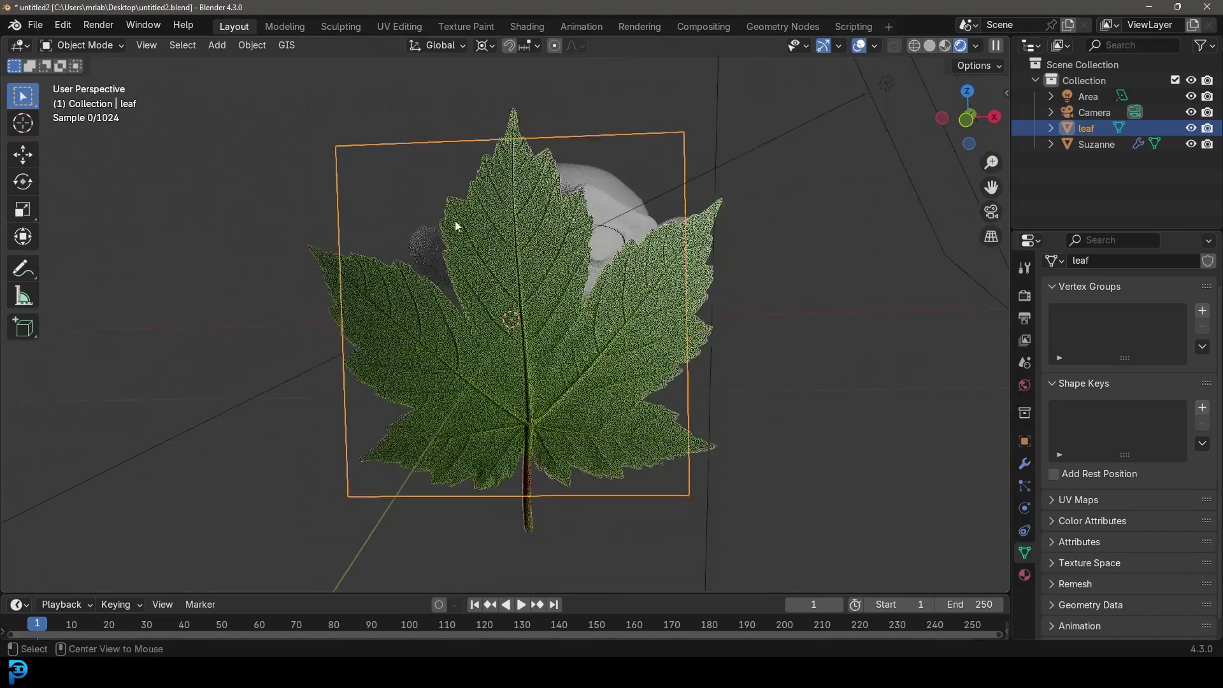
left_click(773, 293)
scroll(773, 290, "up", 2)
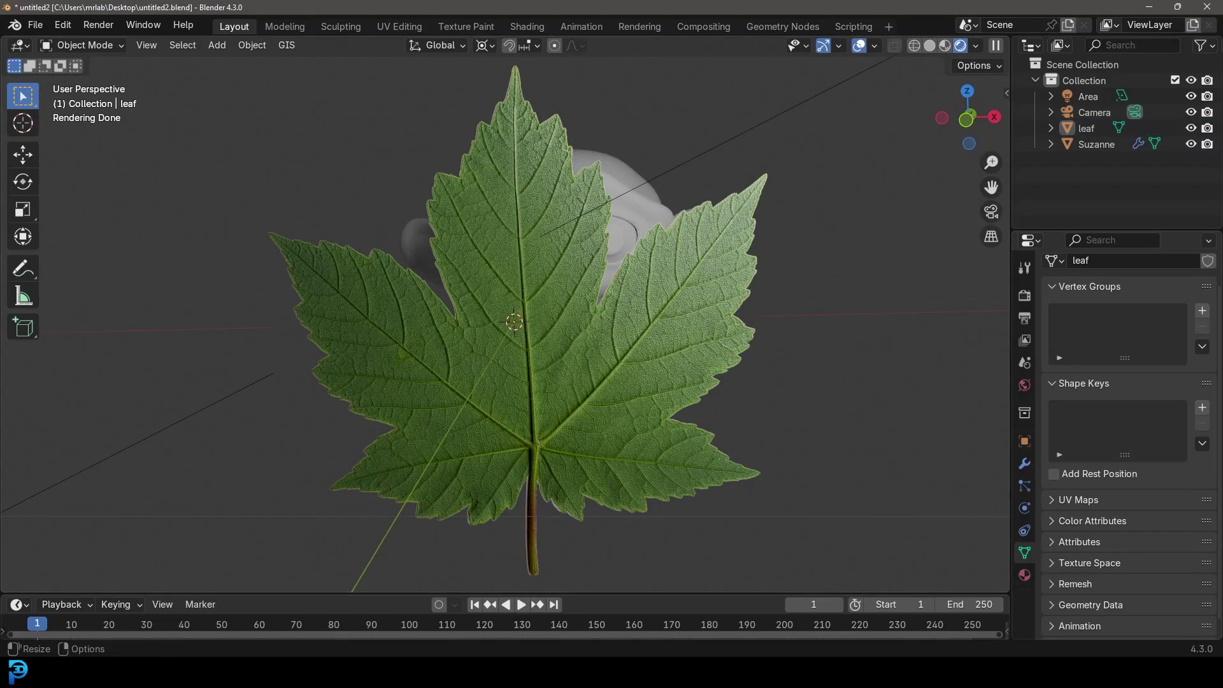
Step: Switch to Chrome, preview the Seamless Pixels leaf texture from the "leaf with Alpha" results, and browse the alternative images
key("alt+Tab")
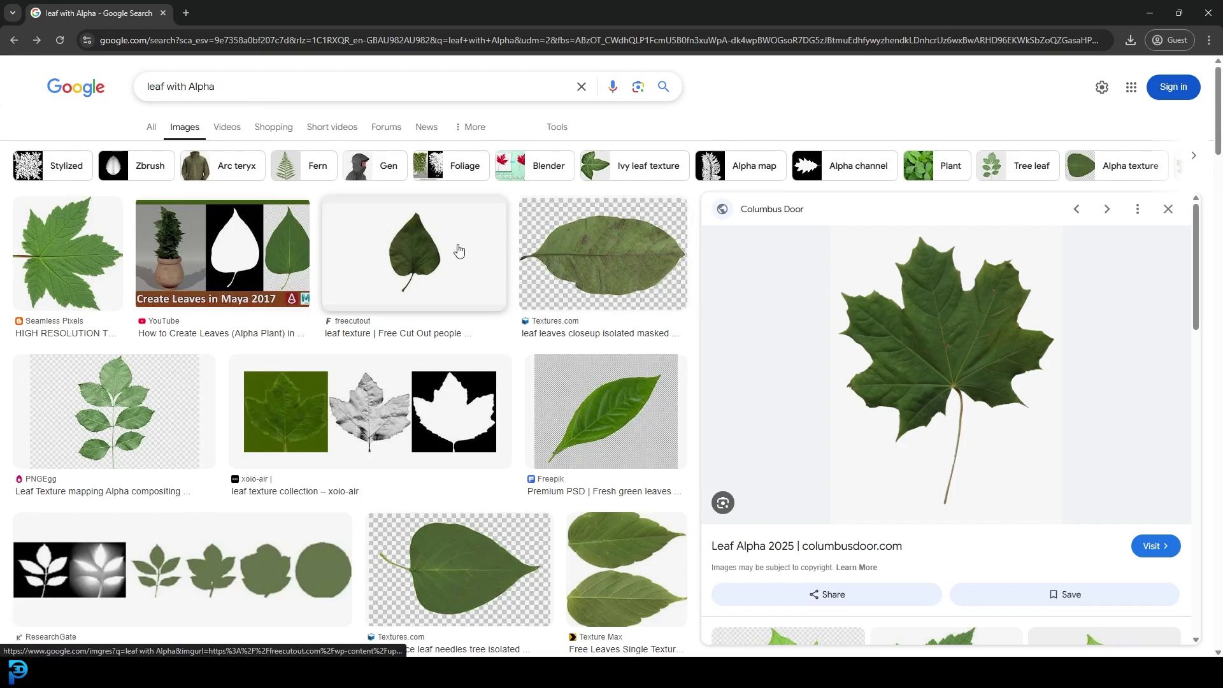
left_click(72, 258)
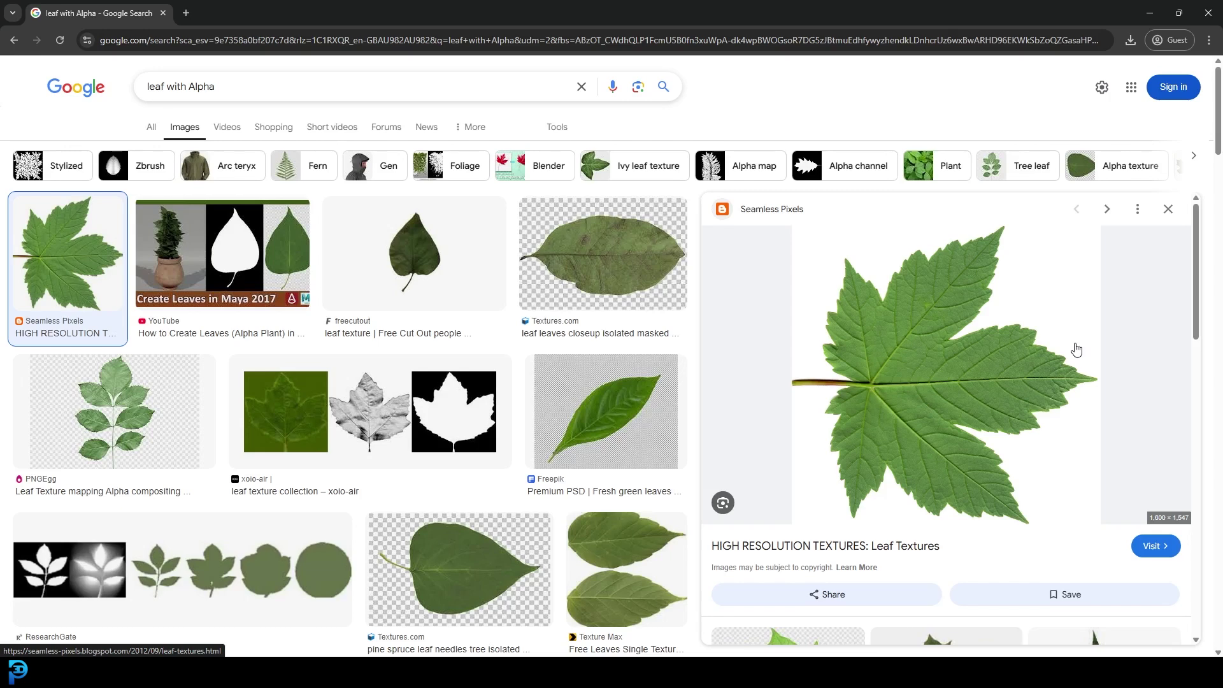
scroll(996, 456, "down", 2)
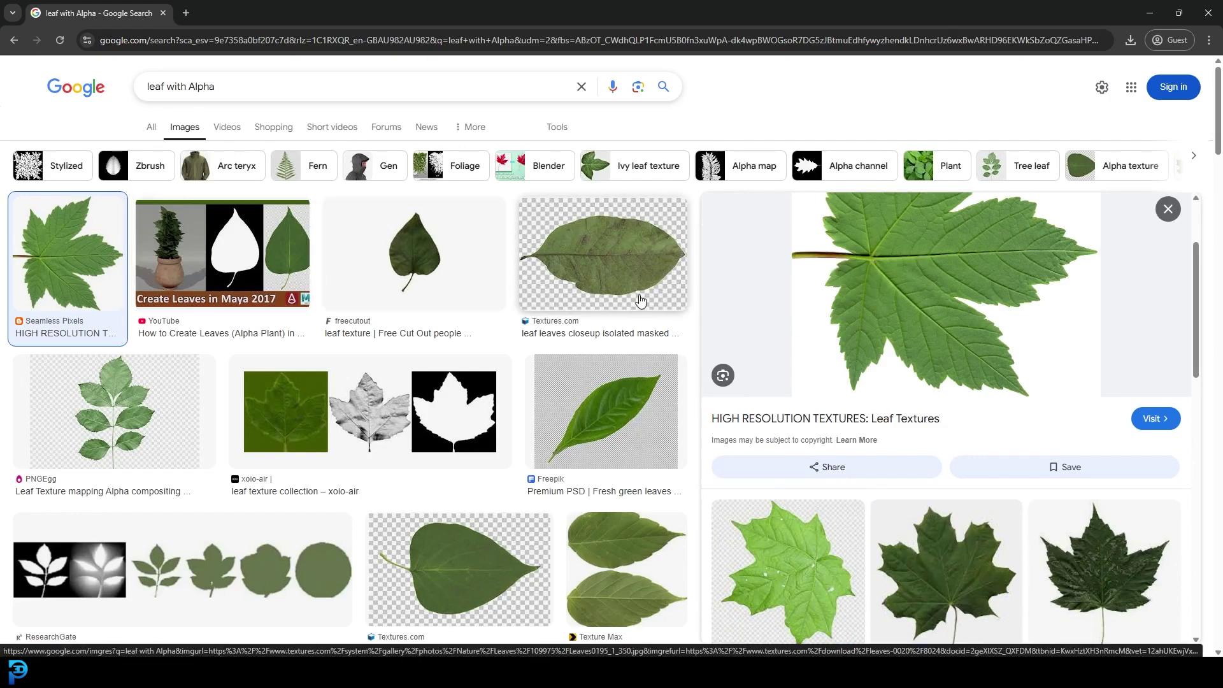
scroll(64, 274, "down", 4)
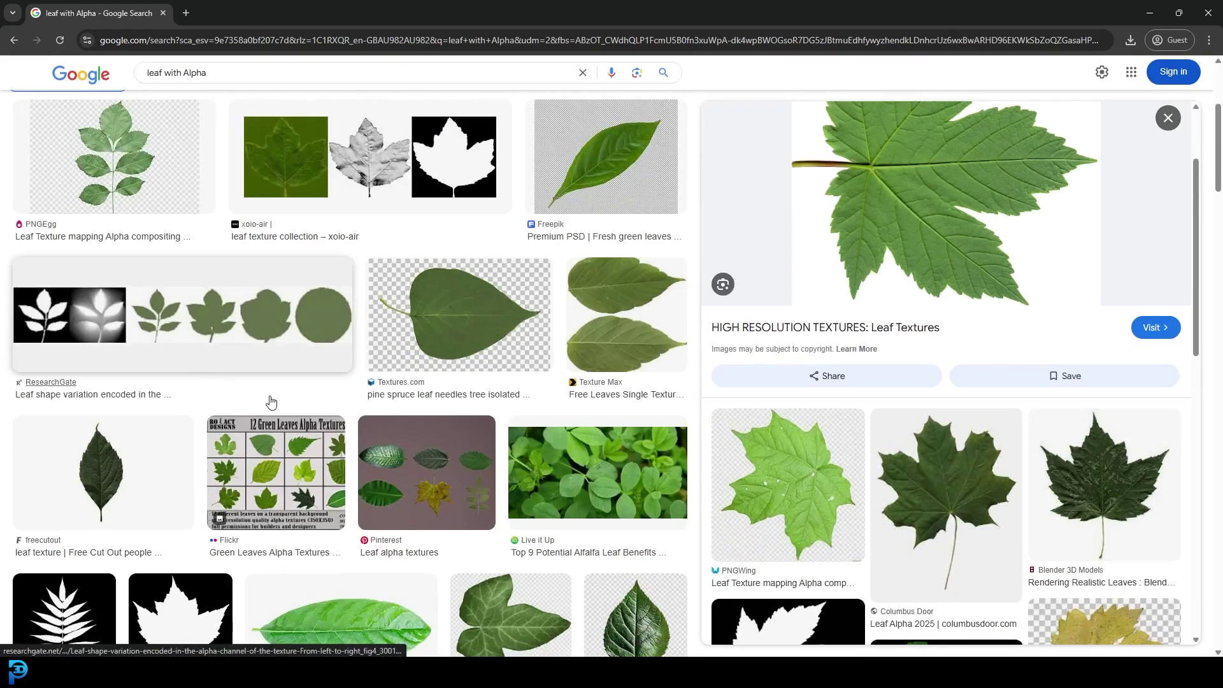
scroll(606, 339, "down", 1)
scroll(606, 338, "down", 3)
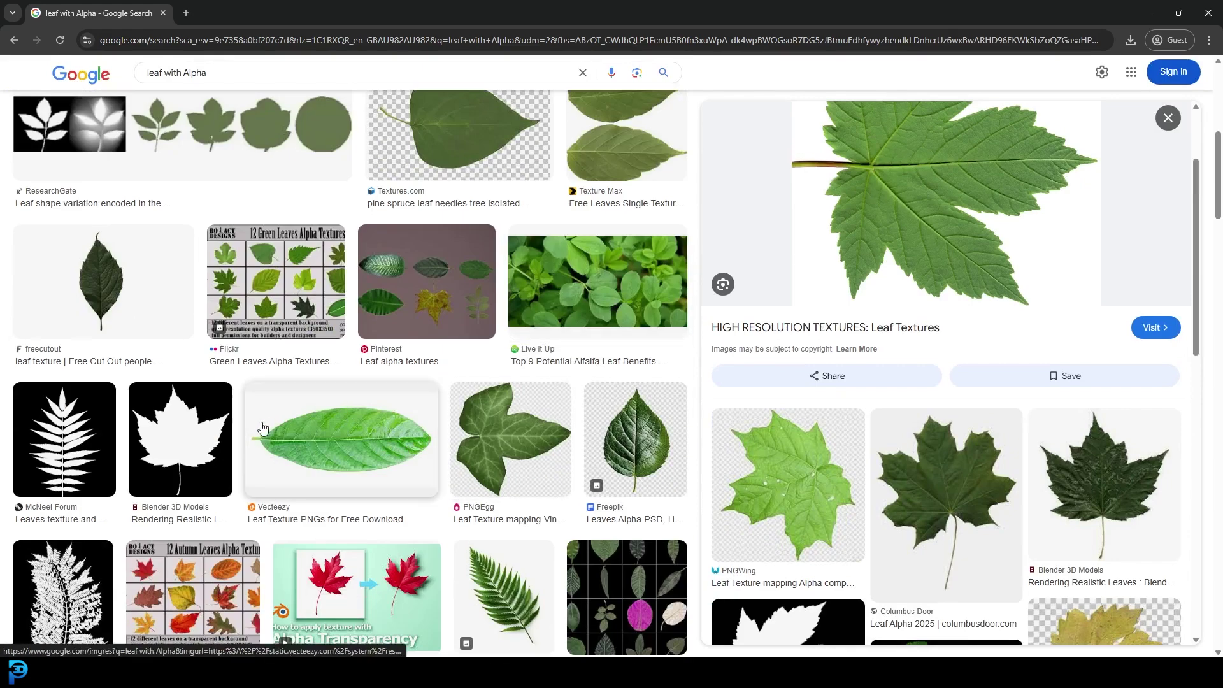
scroll(486, 456, "down", 4)
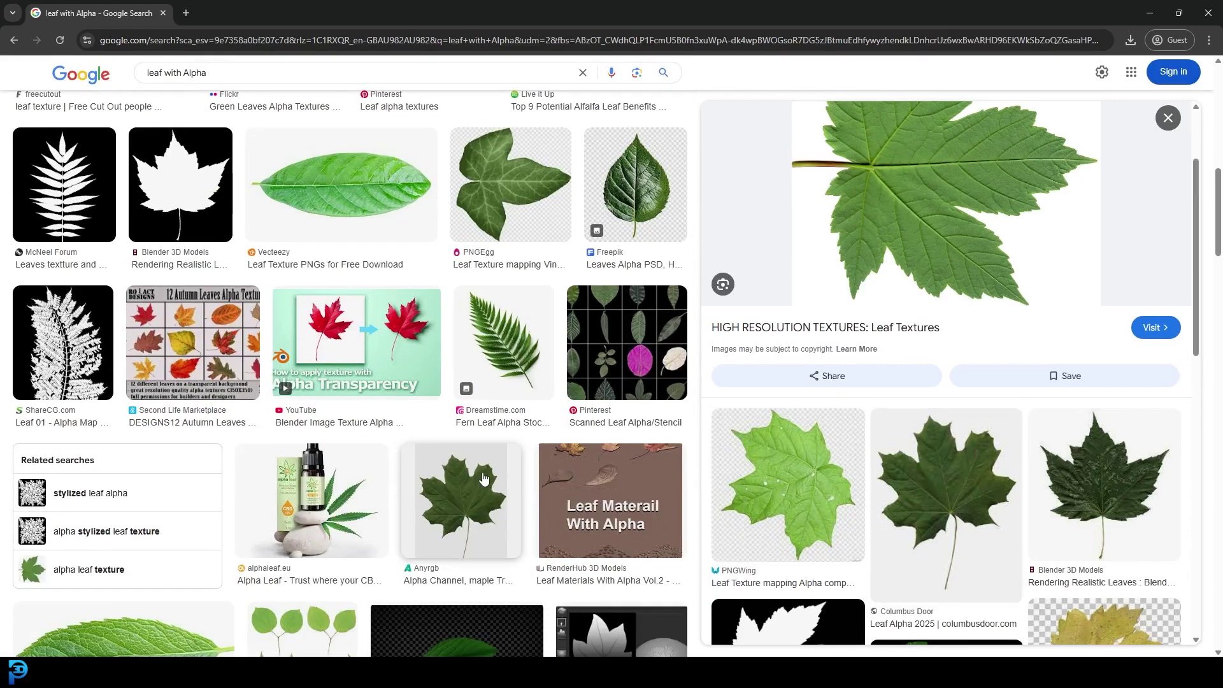
scroll(486, 457, "up", 8)
scroll(486, 457, "up", 3)
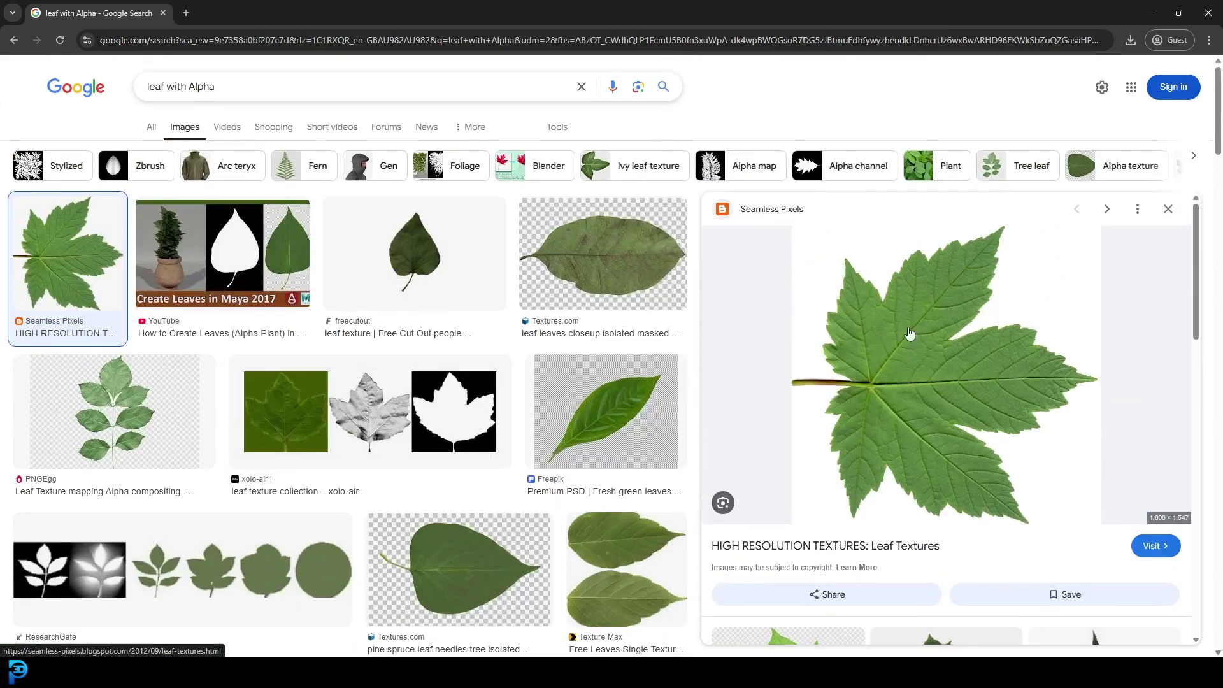
Step: Save the previewed Seamless Pixels leaf image to the Desktop as a JPEG named leaf
right_click(875, 279)
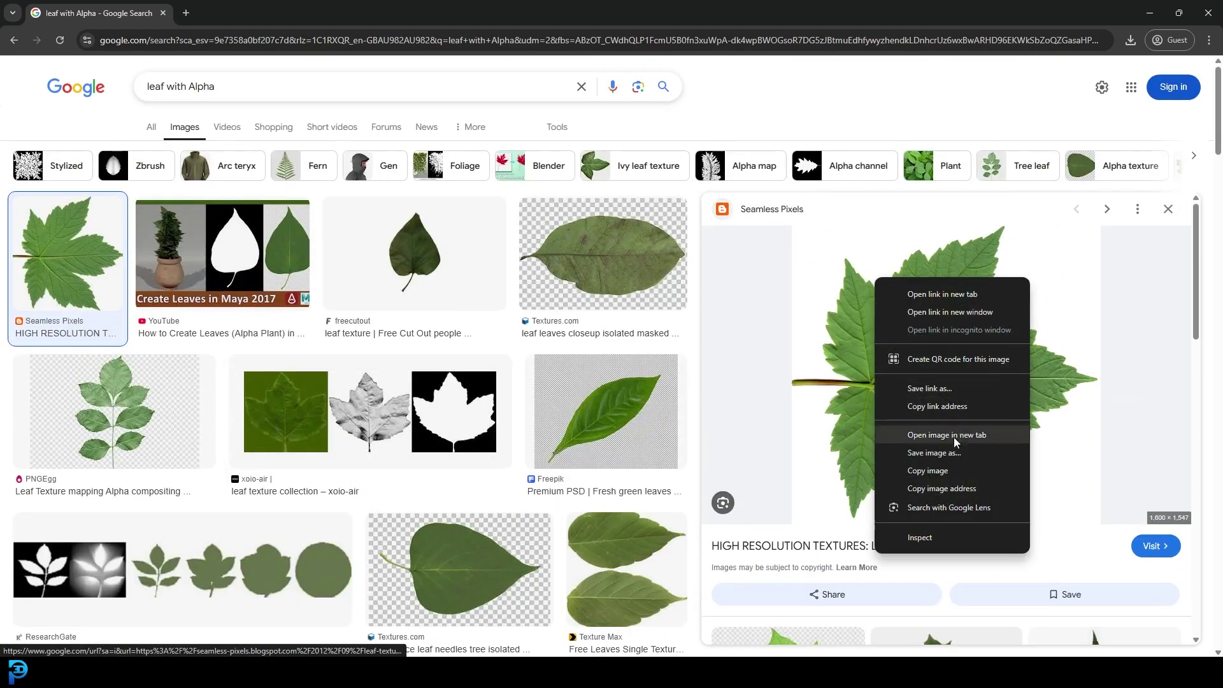
left_click(975, 452)
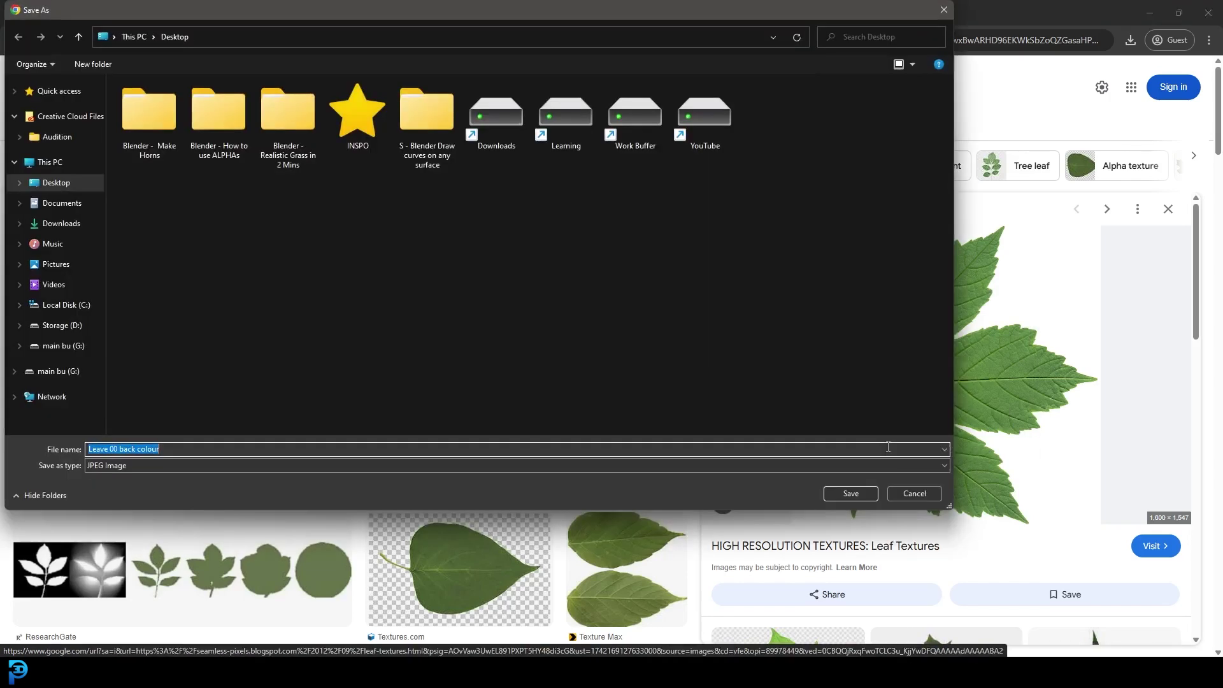
left_click(191, 448)
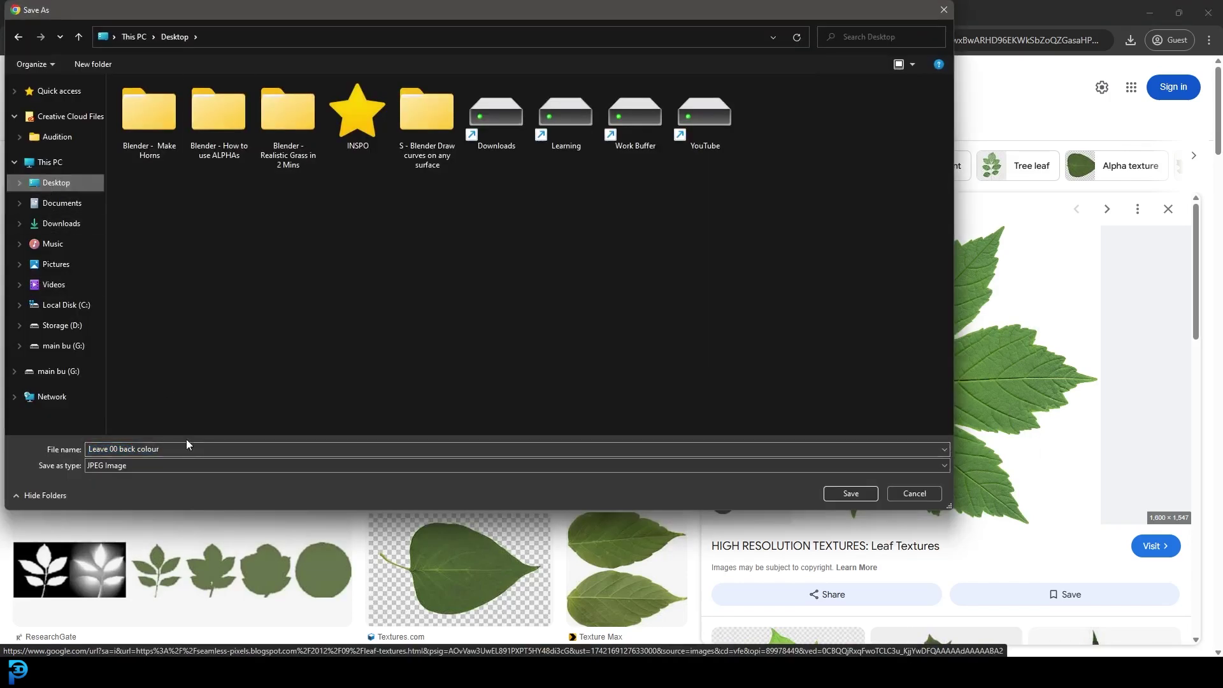
key("ctrl+a")
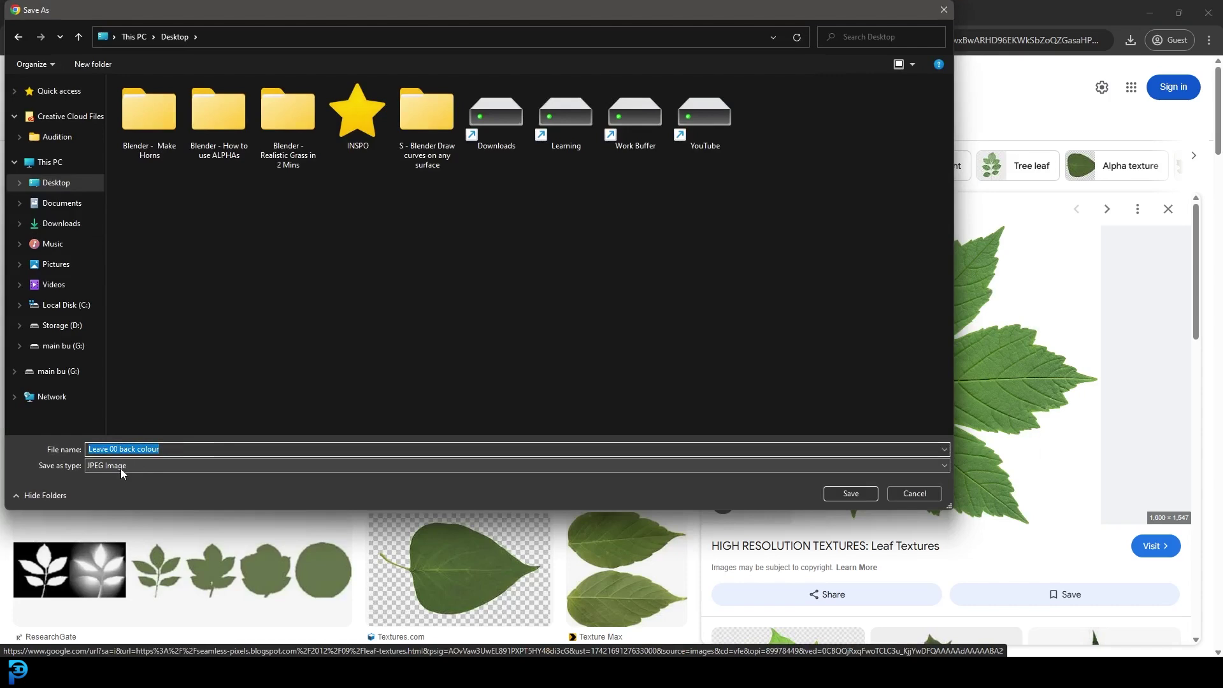
left_click_drag(120, 468, 297, 569)
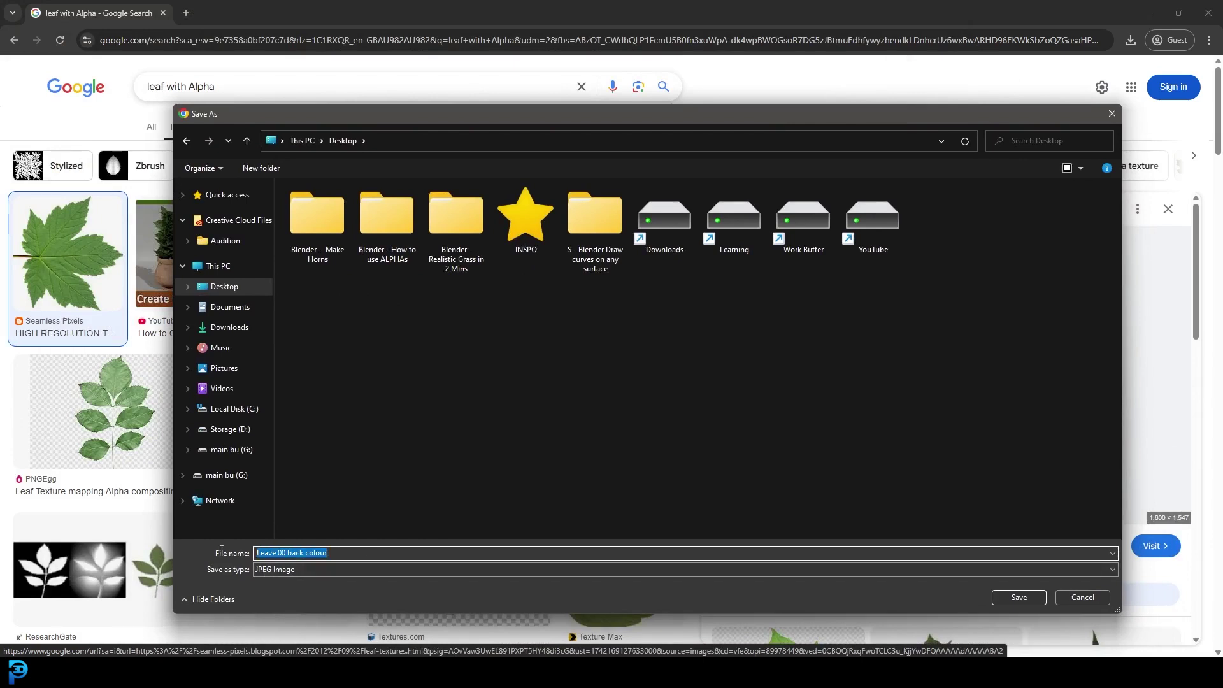
type("leaf")
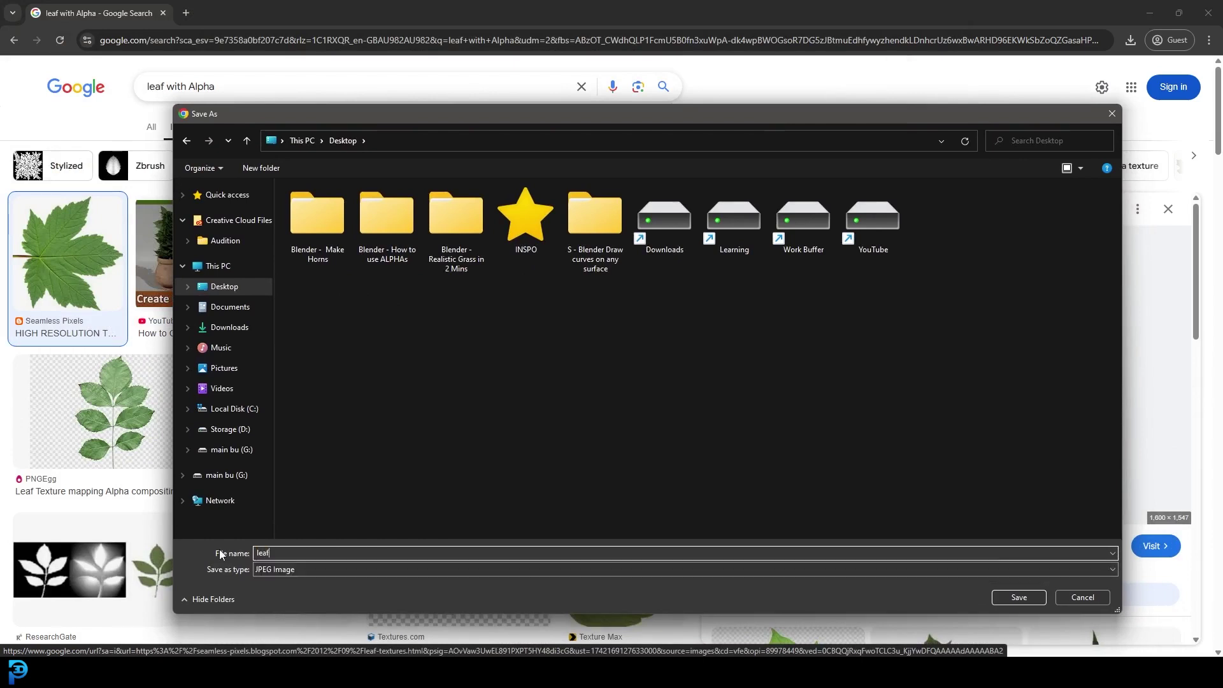
left_click(1018, 598)
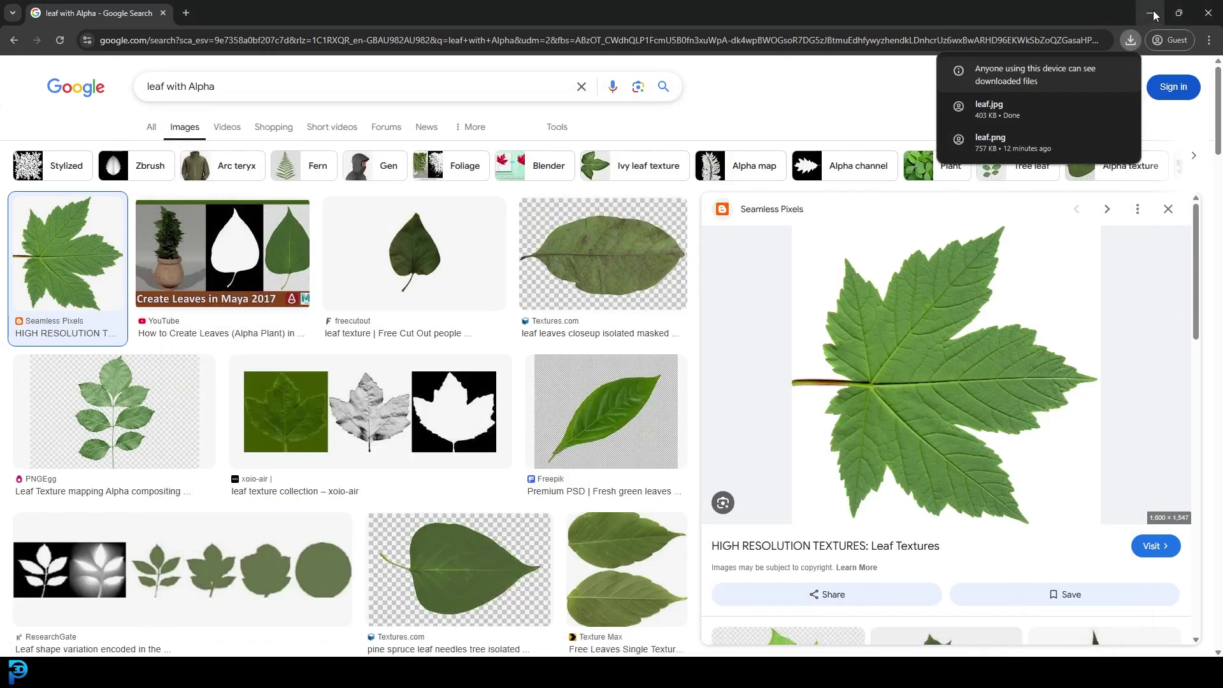
Step: Search the web for "gimp" in a new browser tab
left_click(185, 14)
type("gimp")
key("Return")
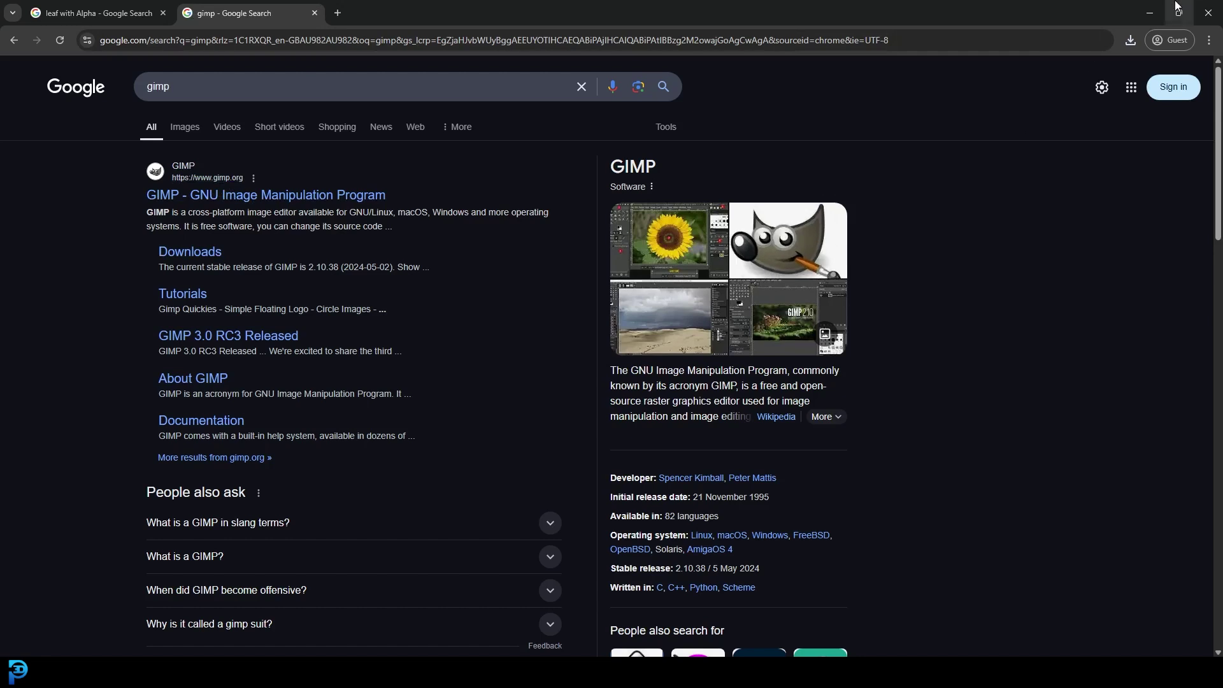
Step: Minimize the browser and move the saved leaf image to an empty spot on the desktop near the untitled Blender file
left_click(1150, 10)
left_click_drag(24, 81, 170, 283)
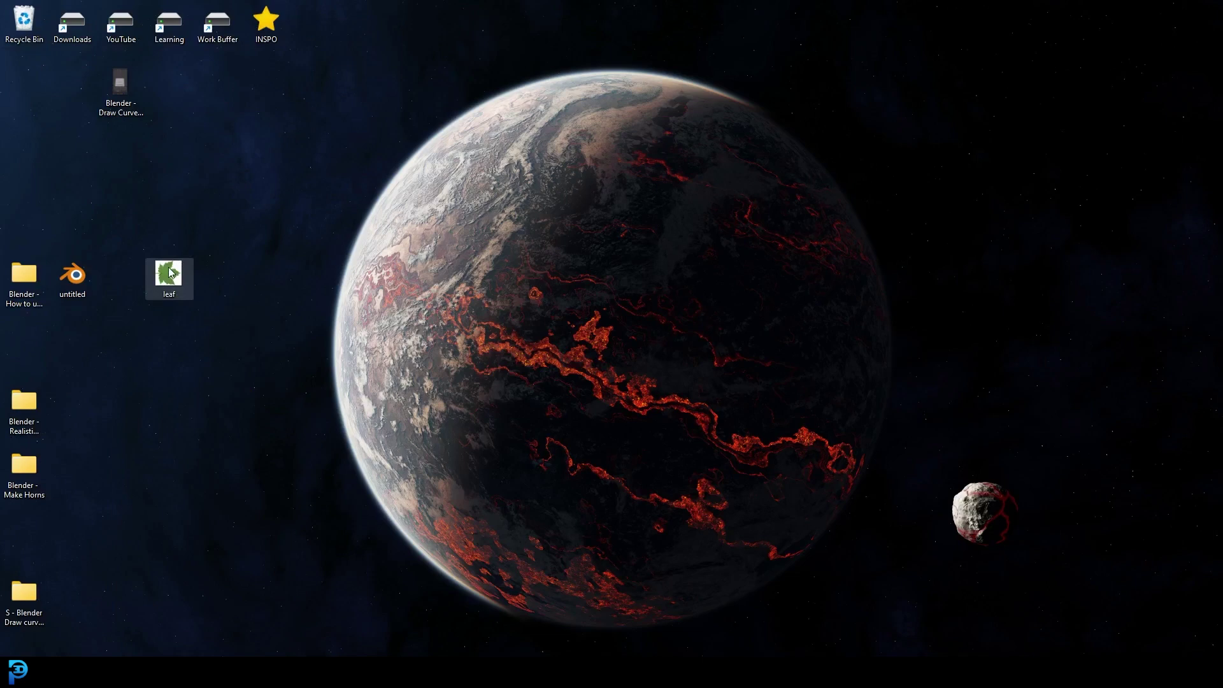
Step: Open the desktop leaf image in GIMP and convert it to the built-in sRGB color profile
right_click(165, 267)
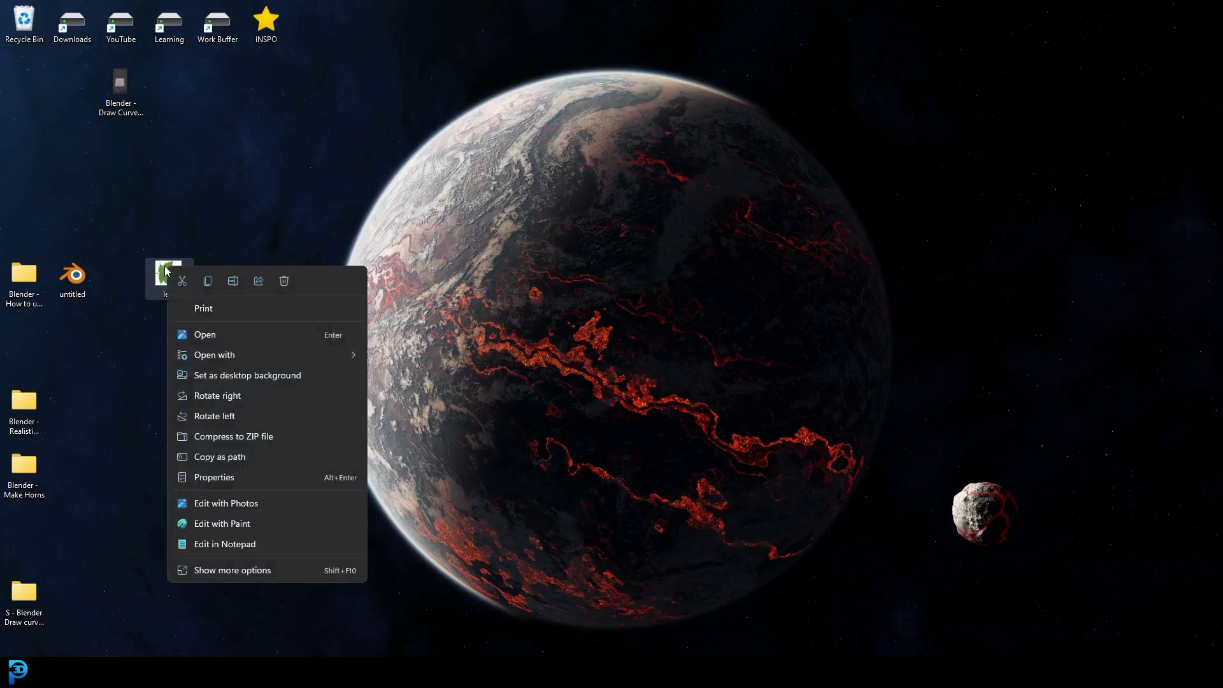
mouse_move(247, 355)
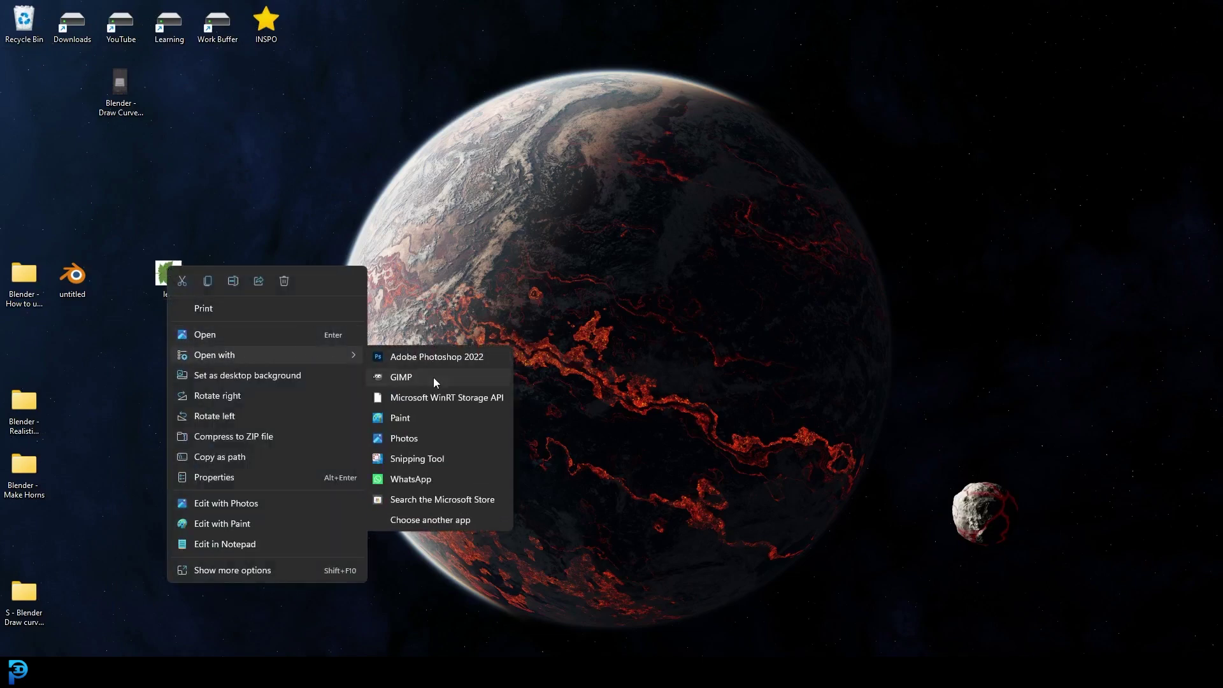
left_click(435, 378)
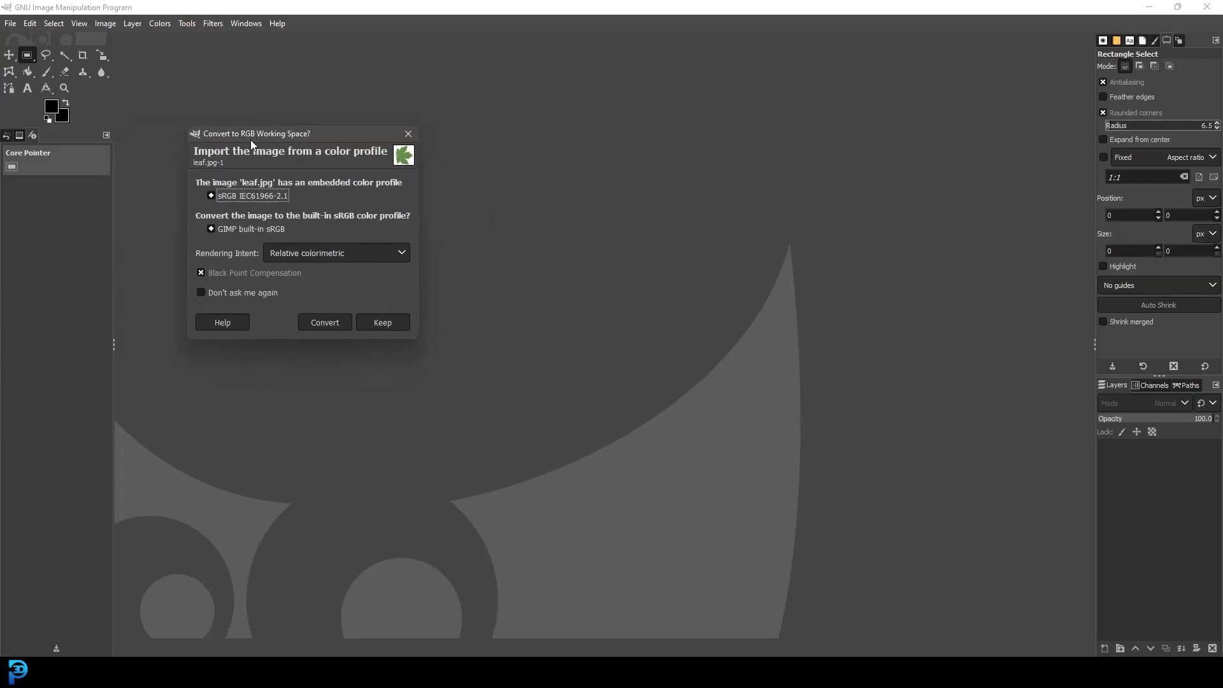
left_click_drag(250, 139, 235, 151)
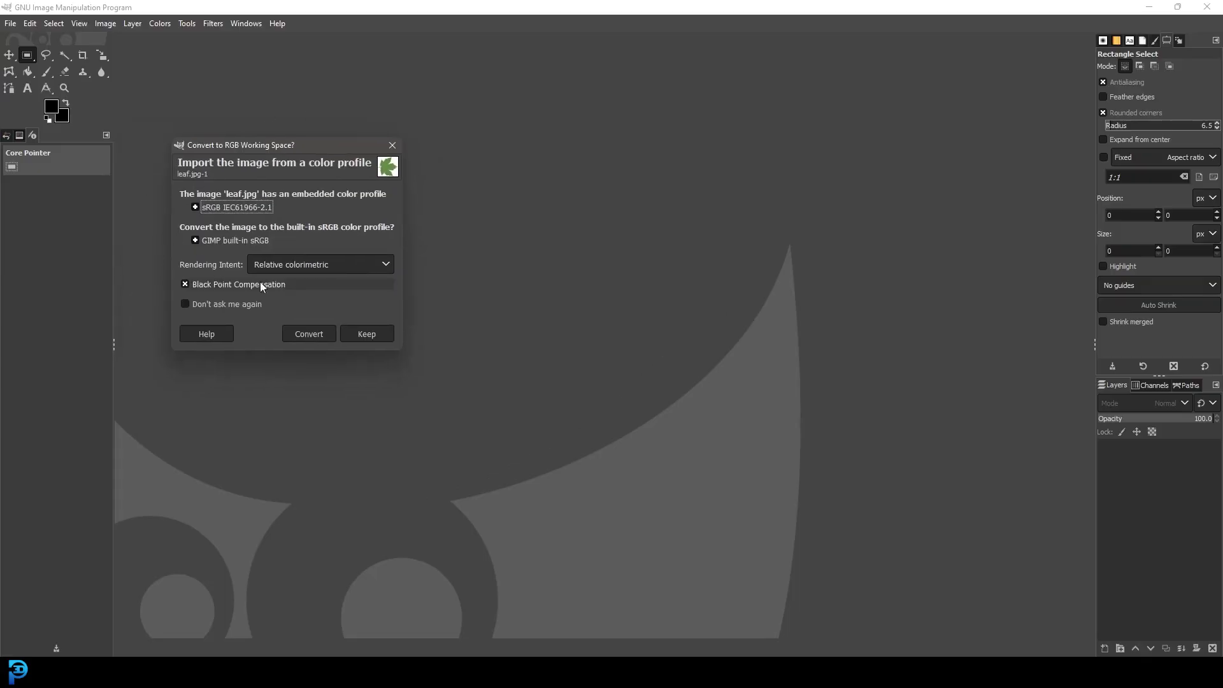
left_click(318, 333)
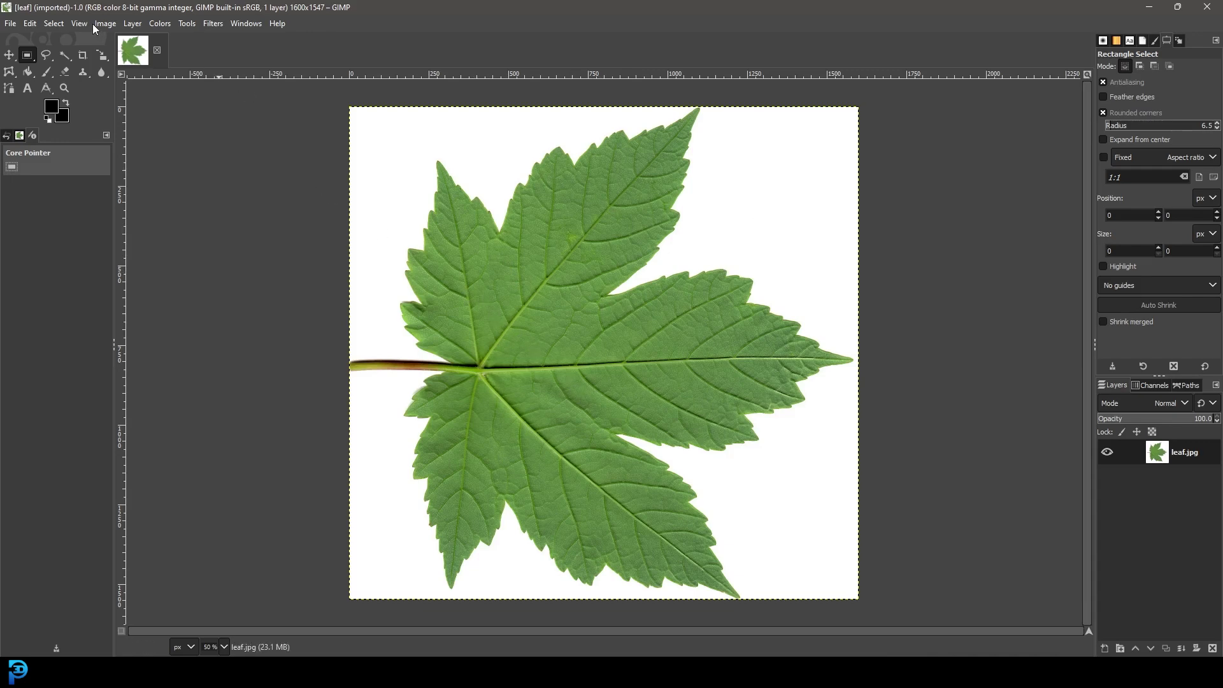
Step: Add an alpha channel to the leaf.jpg layer
left_click(132, 23)
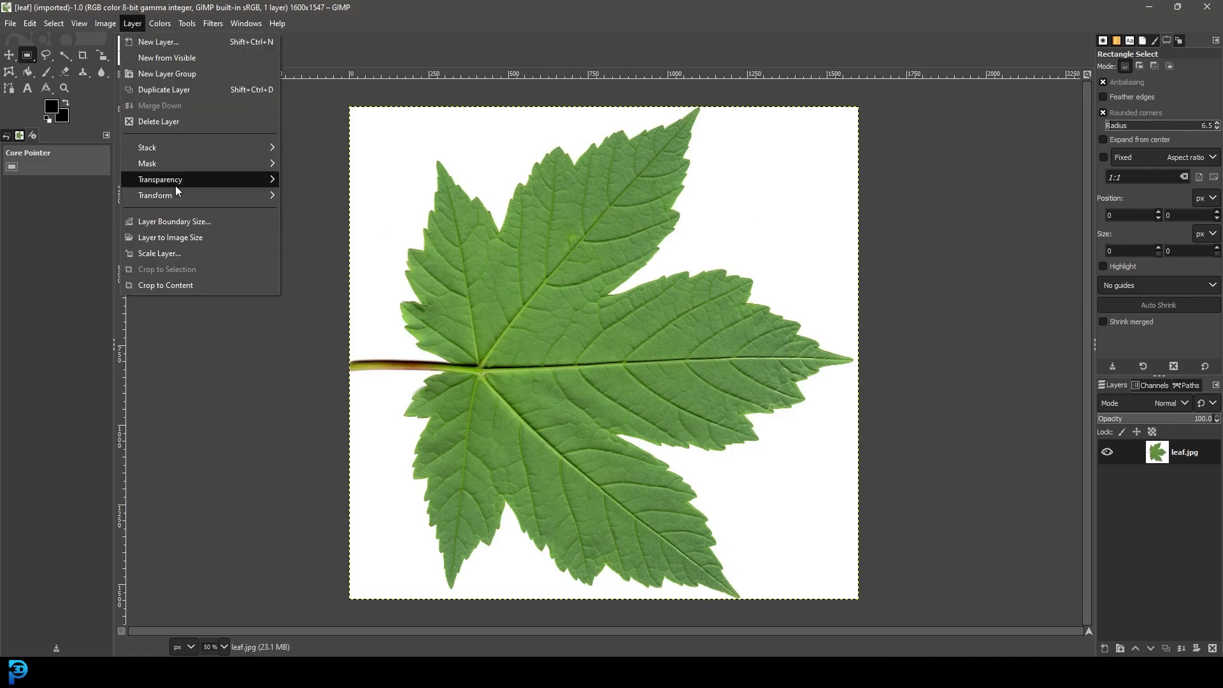
mouse_move(178, 180)
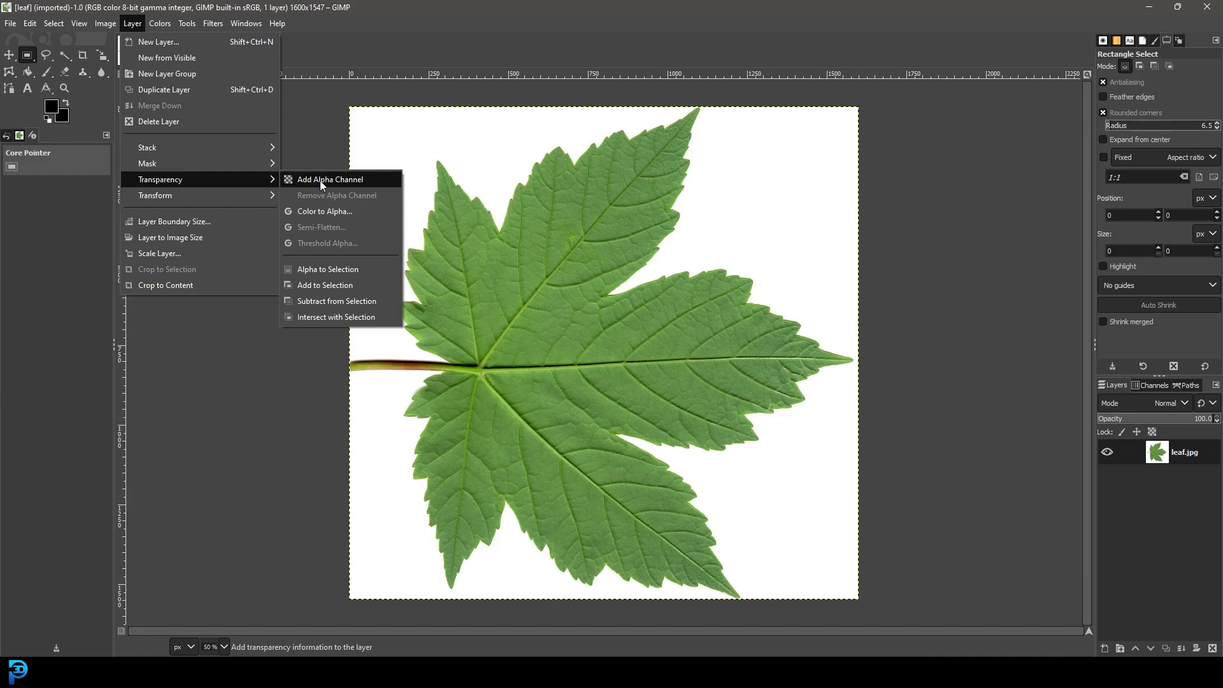
left_click(346, 179)
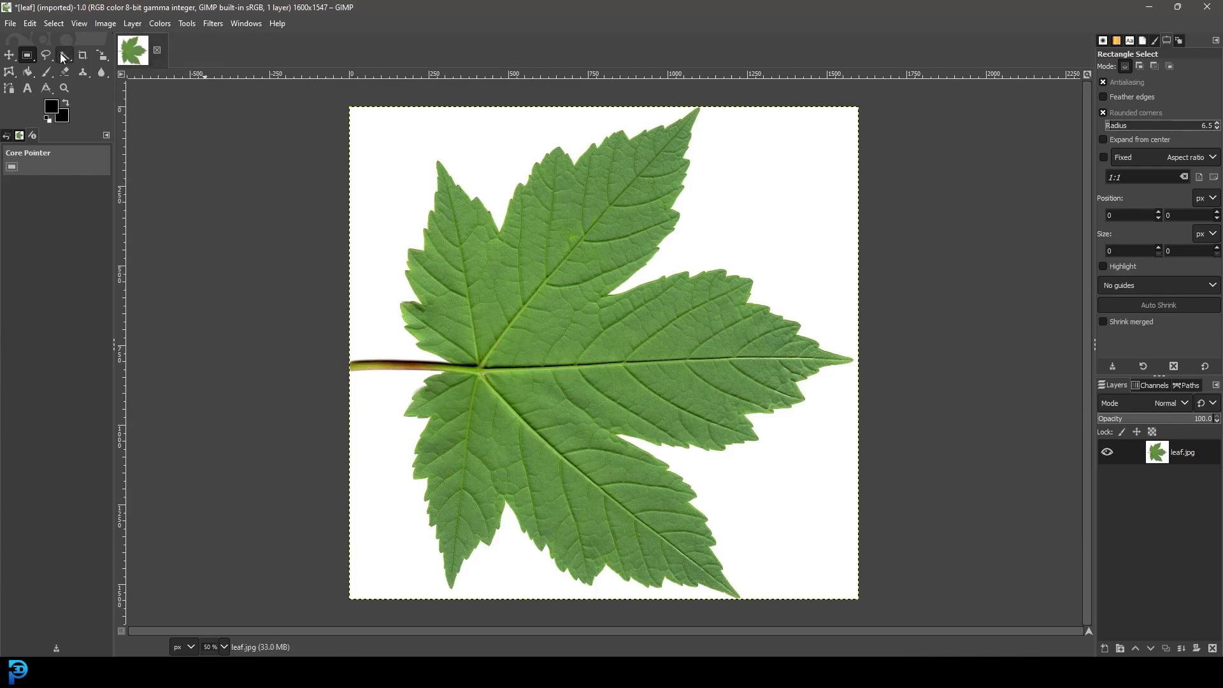
Step: Select the white background around the leaf with Fuzzy Select, delete it, clear the selection, and check the cut-out edges
left_click(63, 56)
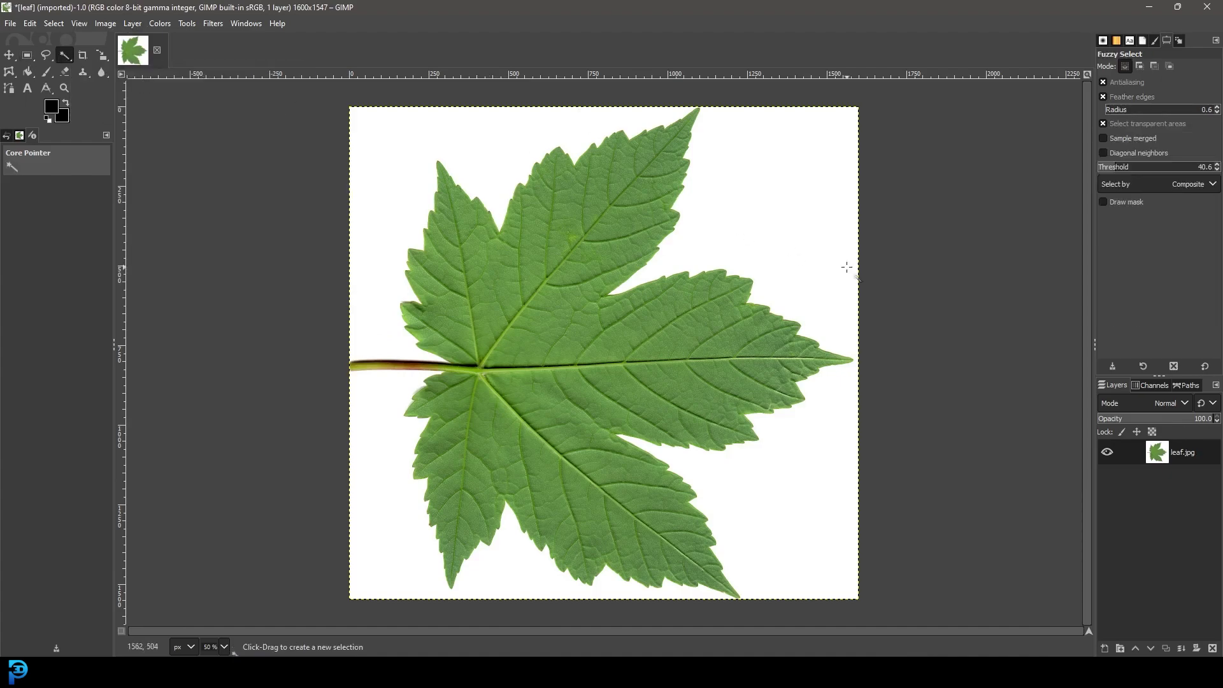
left_click(747, 183)
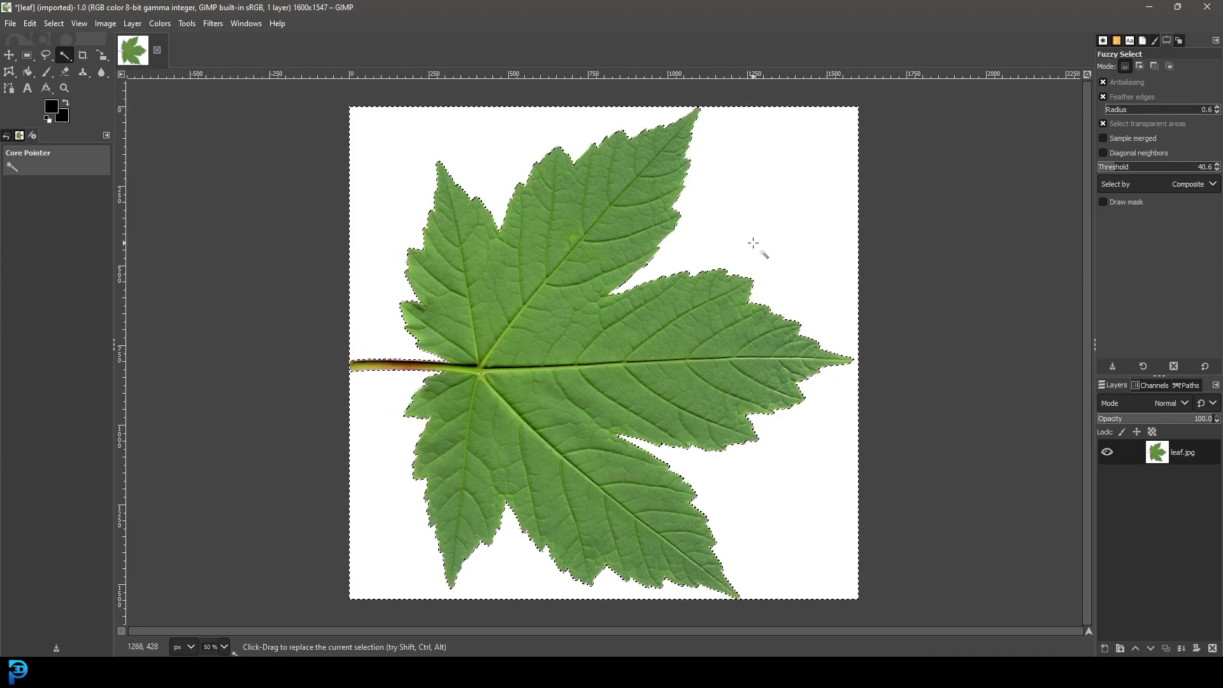
key("Delete")
key("ctrl+shift+a")
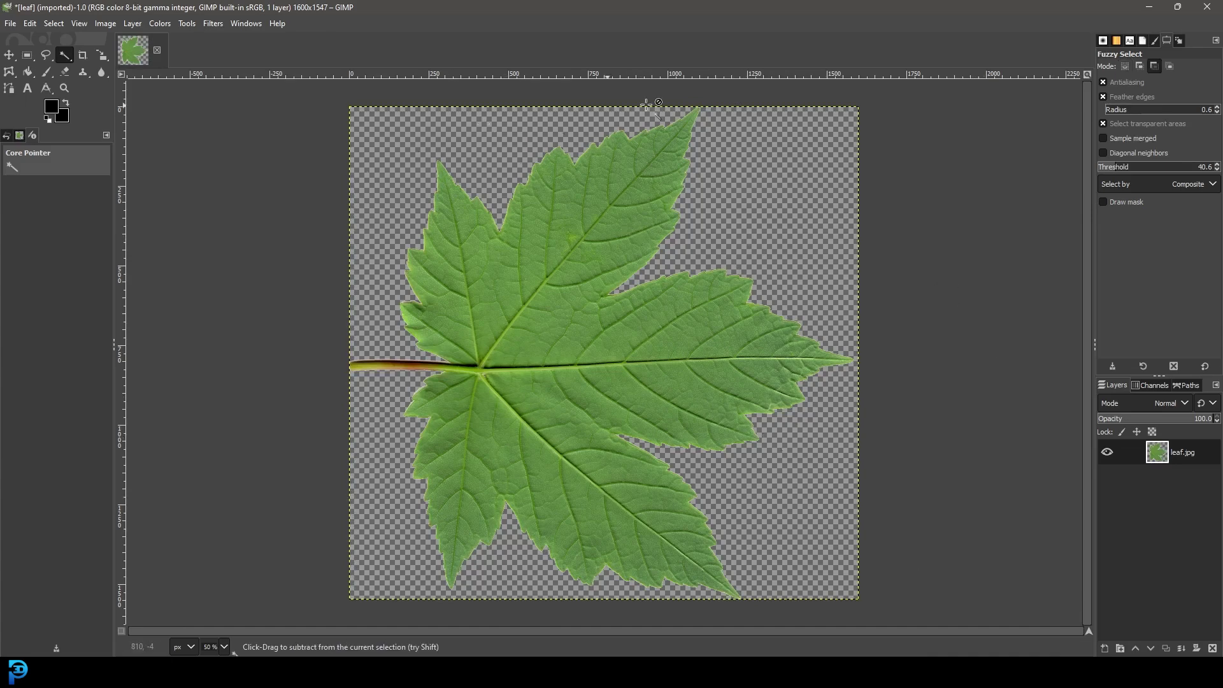
scroll(538, 134, "up", 4, "ctrl")
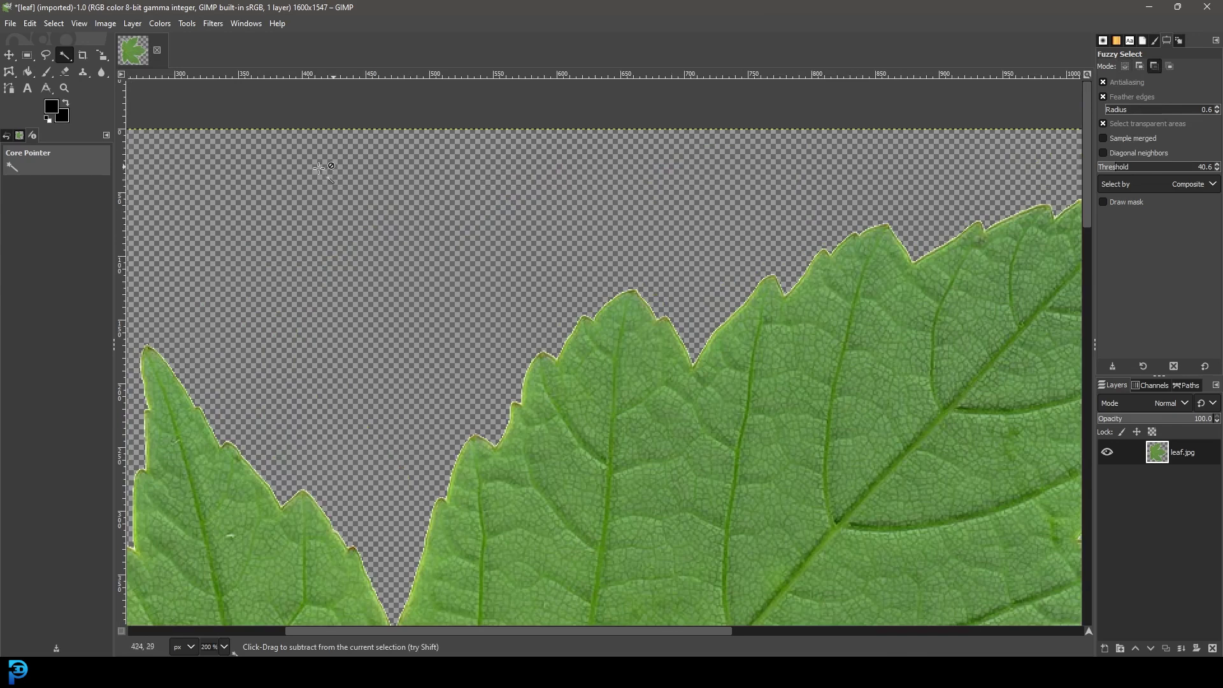
scroll(503, 210, "down", 3, "ctrl")
scroll(529, 263, "down", 2, "ctrl")
scroll(529, 263, "up", 1, "ctrl")
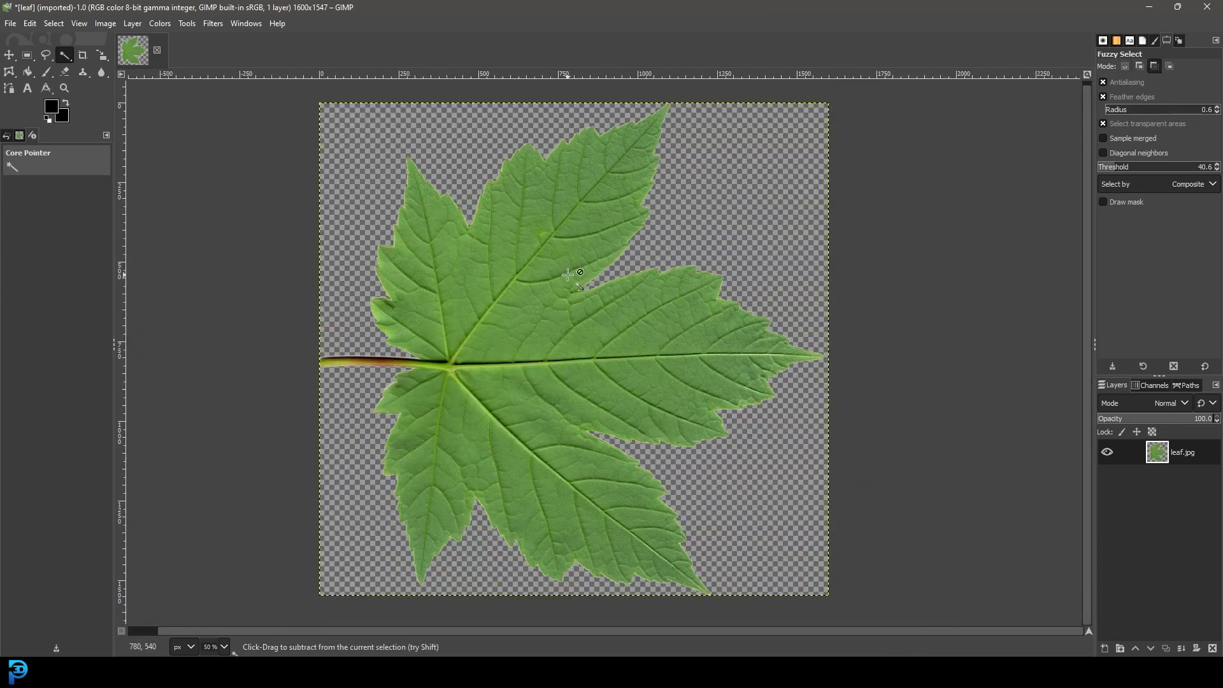
Step: Export the transparent leaf to the Desktop as leaf.png, keeping the default PNG export options
left_click(10, 23)
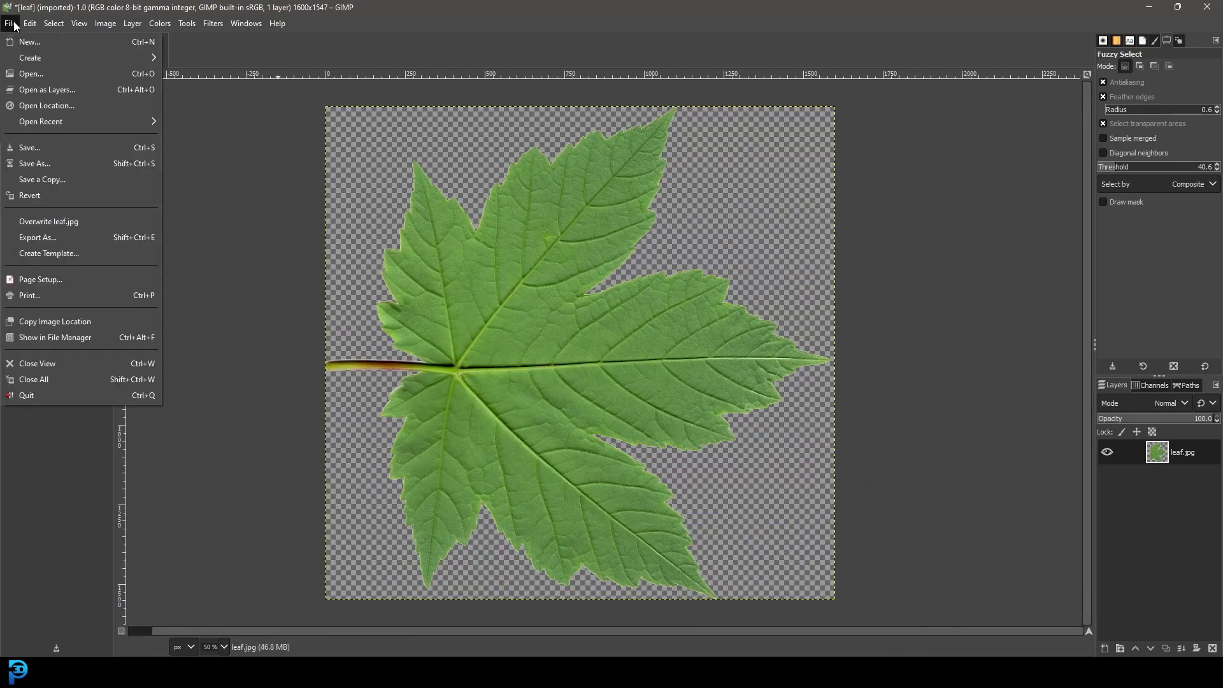
left_click(85, 236)
left_click(392, 334)
left_click(455, 193)
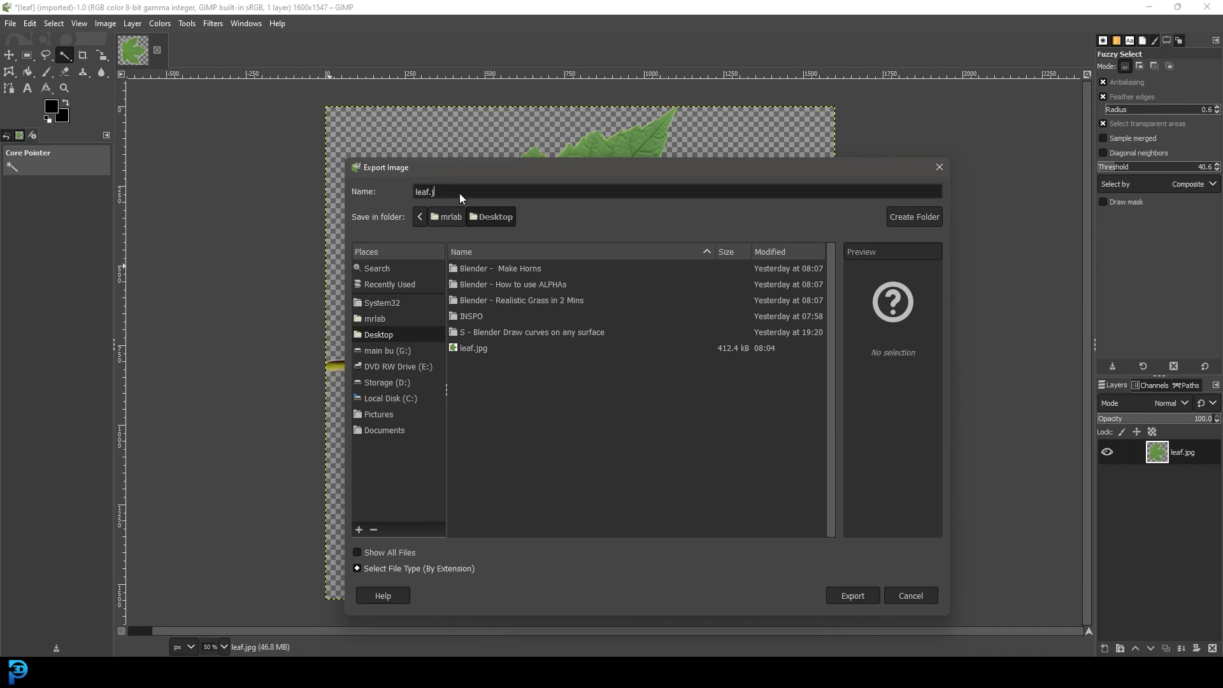
key("BackSpace")
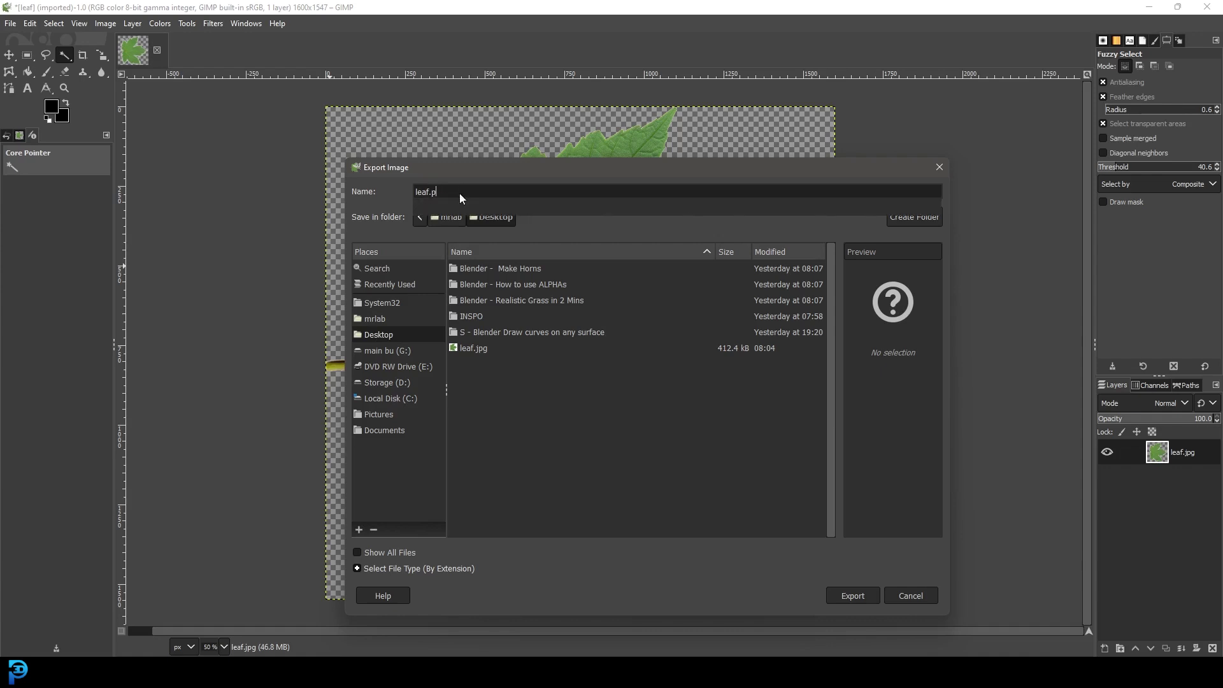
type("png")
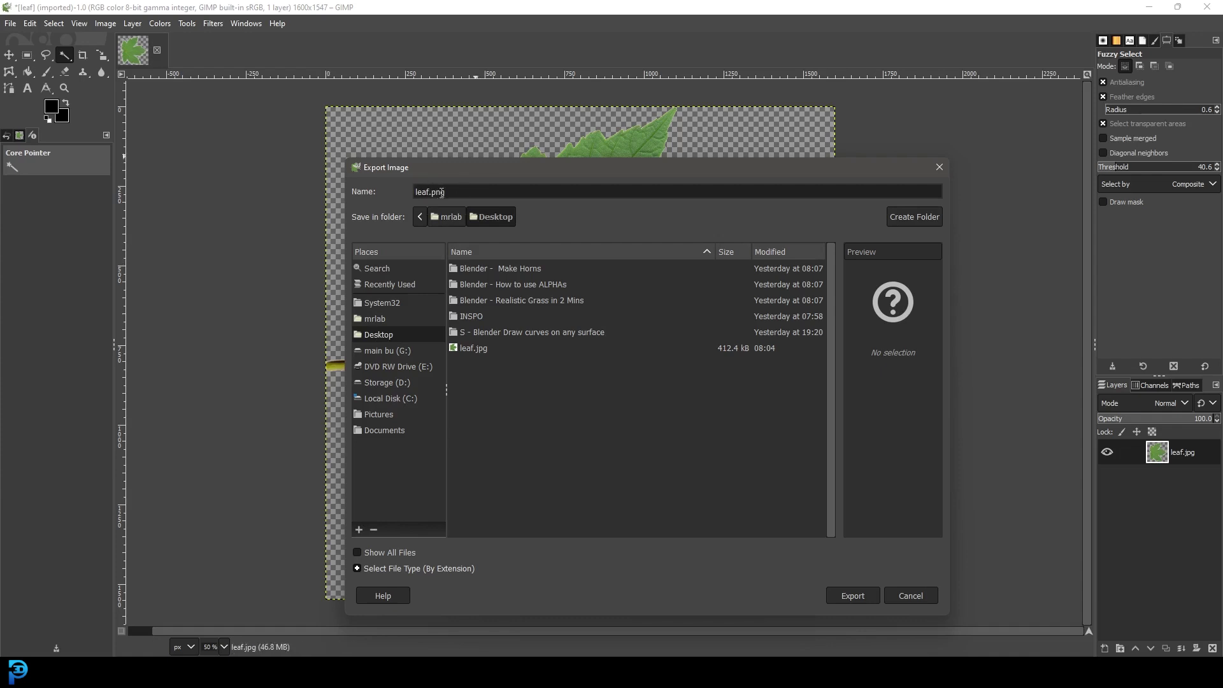
left_click(869, 594)
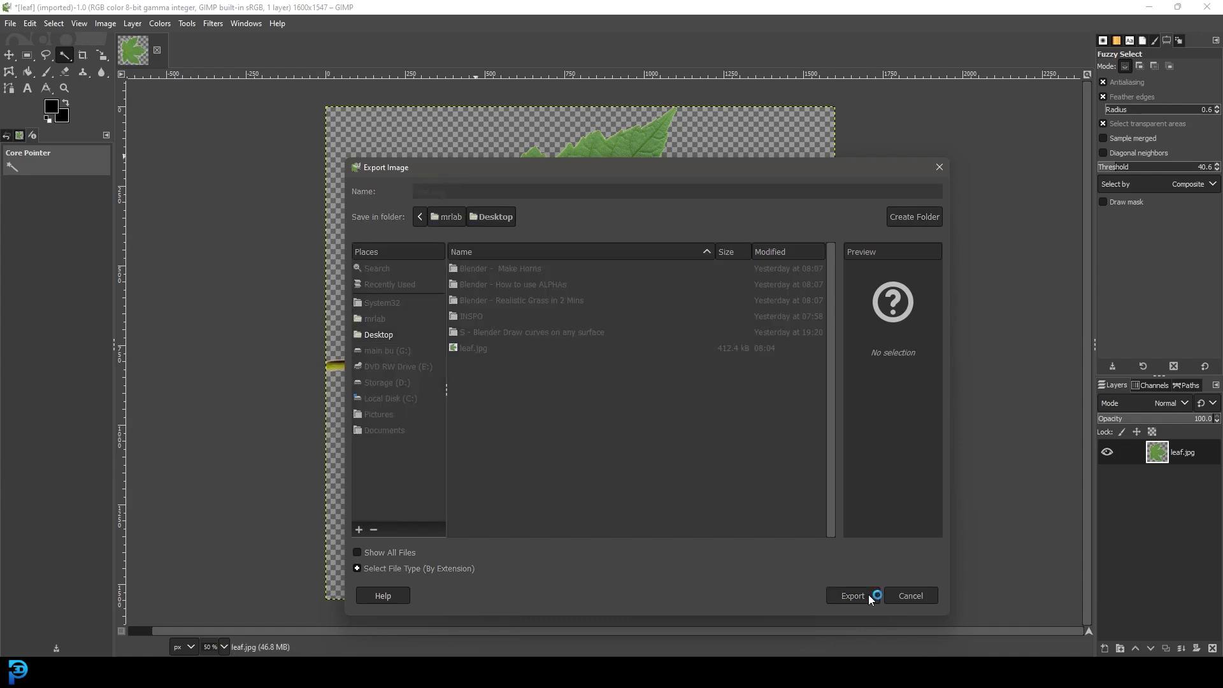
left_click_drag(601, 211, 600, 182)
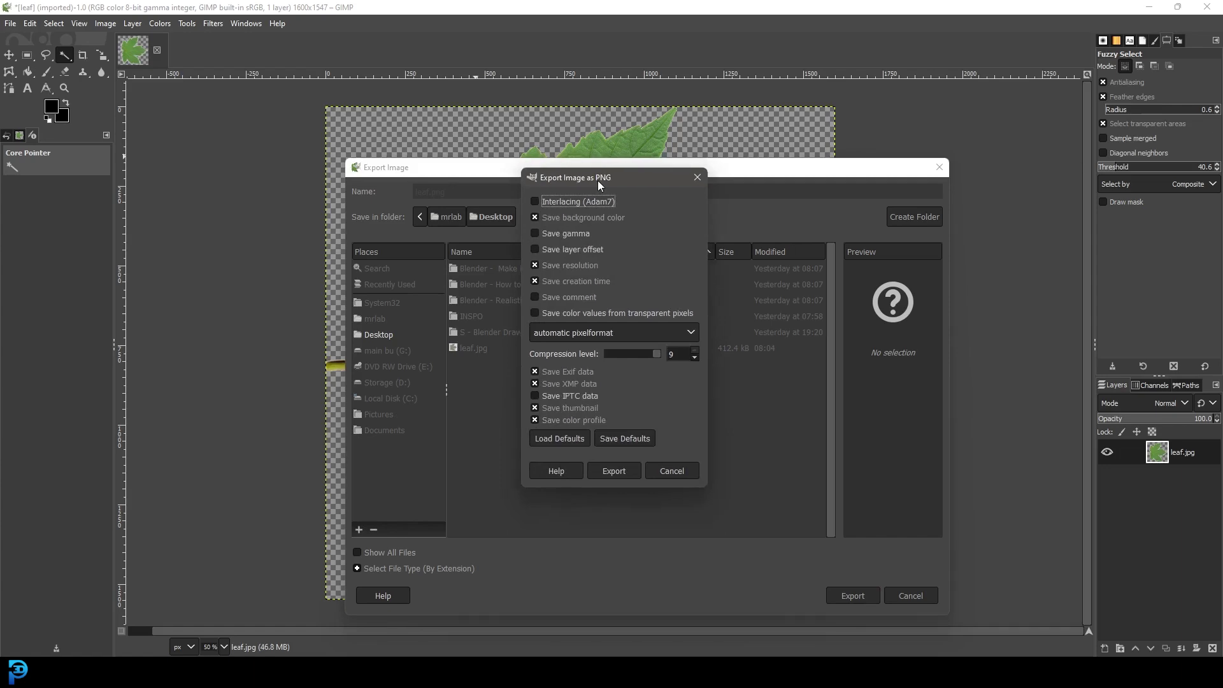
left_click(623, 468)
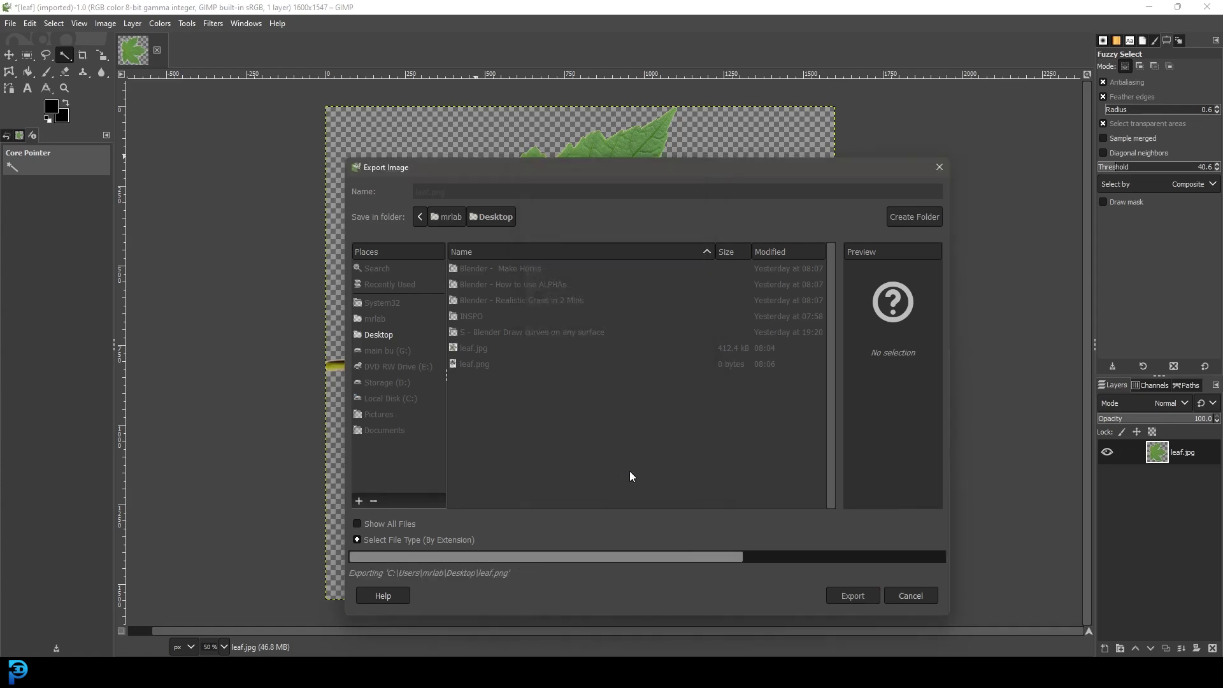
Step: Minimize GIMP and move the exported transparent leaf image directly beside the original leaf image on the desktop
left_click(1148, 7)
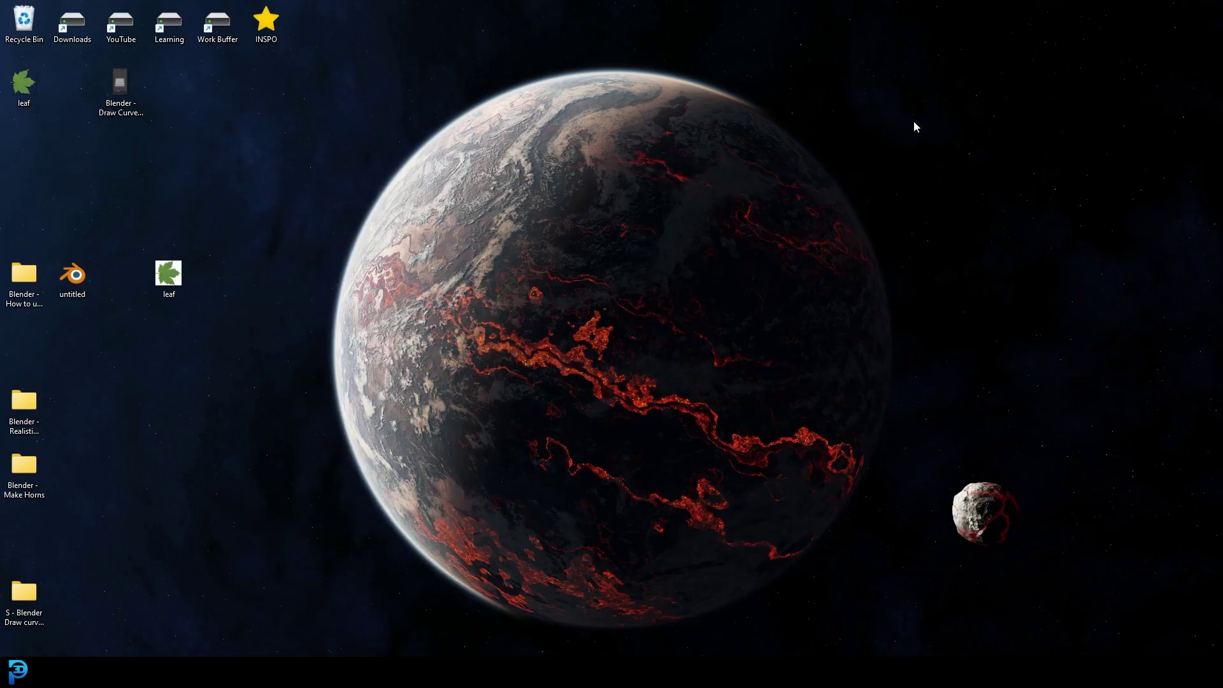
left_click_drag(25, 86, 301, 294)
left_click_drag(303, 292, 178, 310)
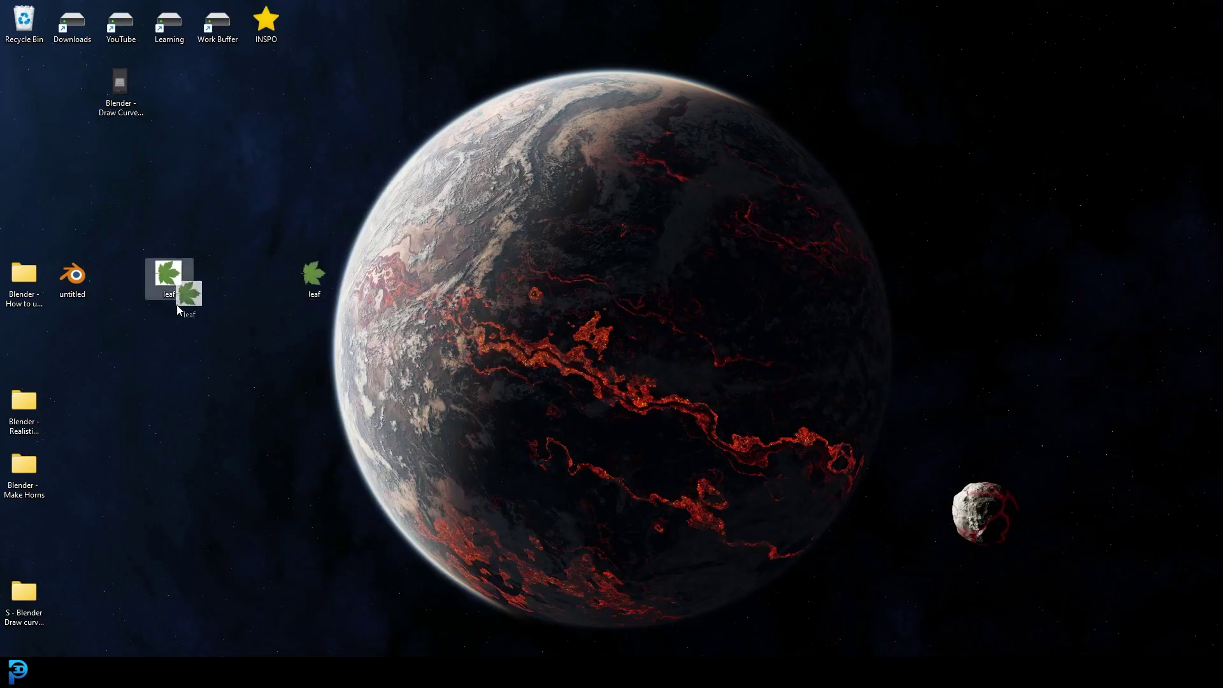
left_click_drag(321, 278, 216, 276)
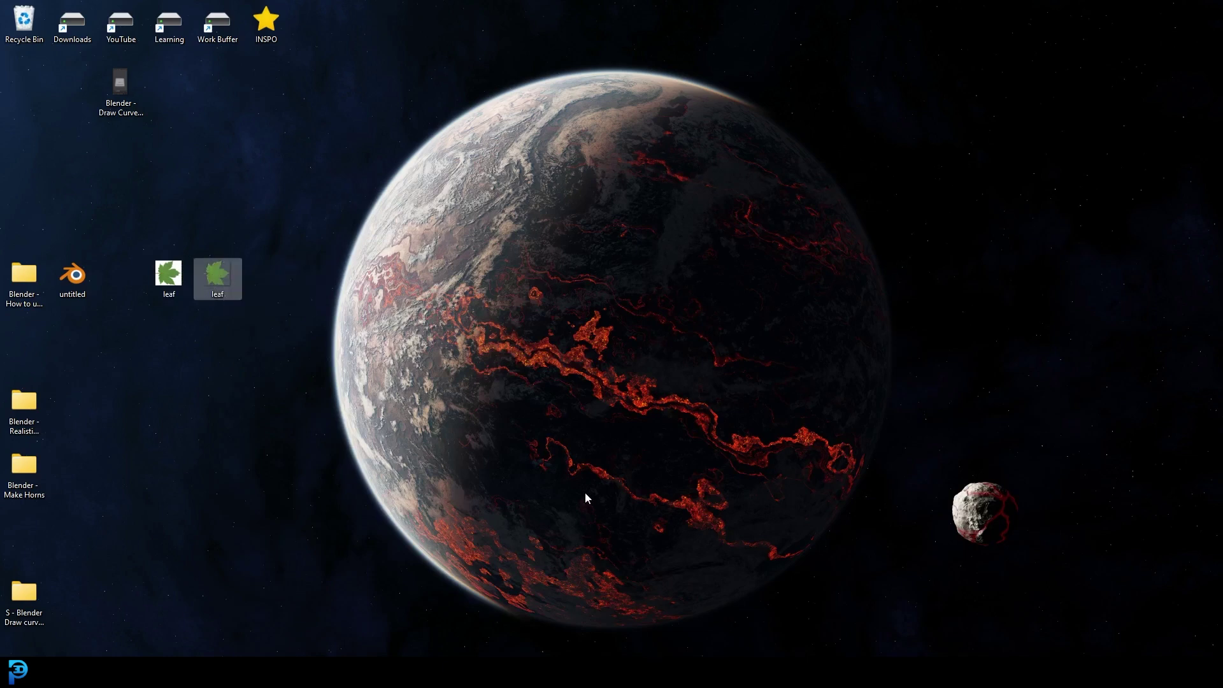
Step: Delete the original white-background leaf image from the desktop and move the transparent leaf into its place
left_click(160, 274)
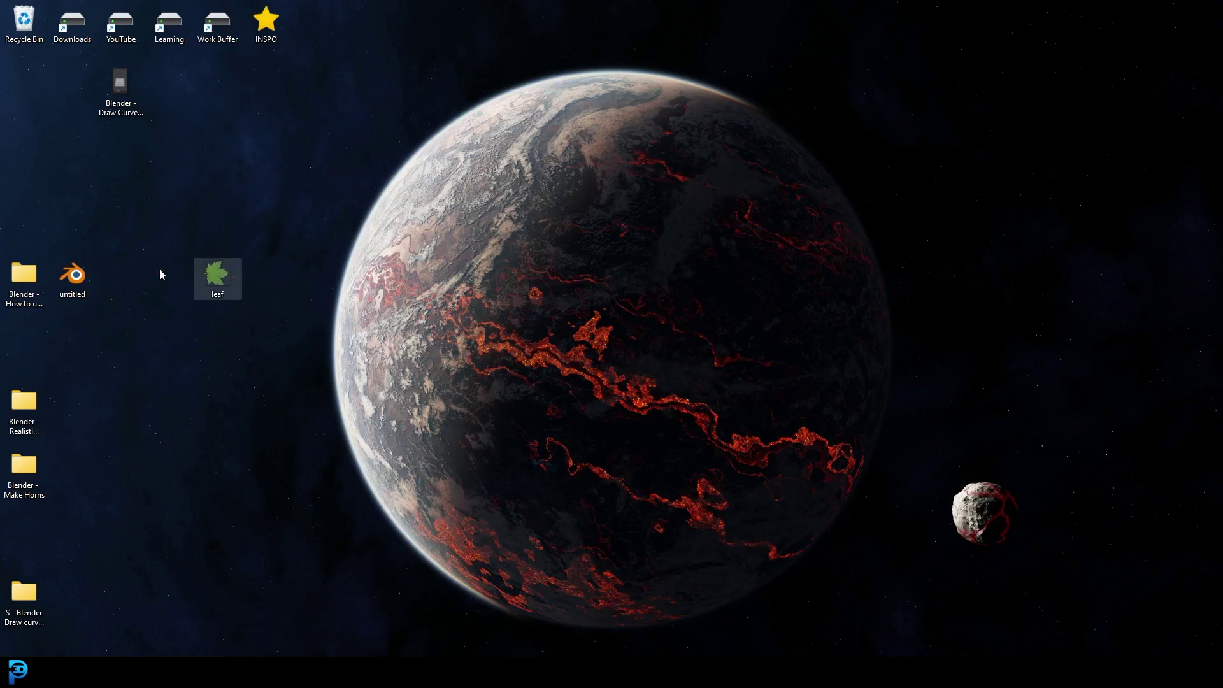
left_click(197, 270)
left_click_drag(165, 281, 167, 281)
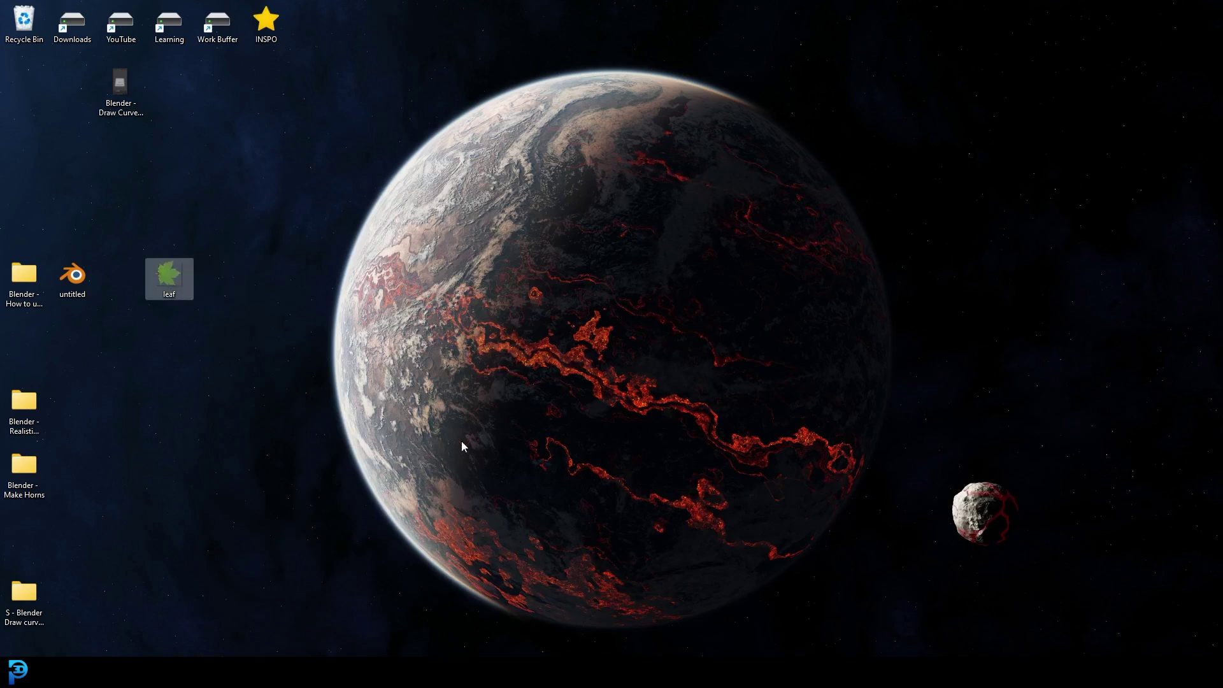
Step: Switch to Blender, dismiss the splash screen, and delete the default cube and light
left_click(597, 427)
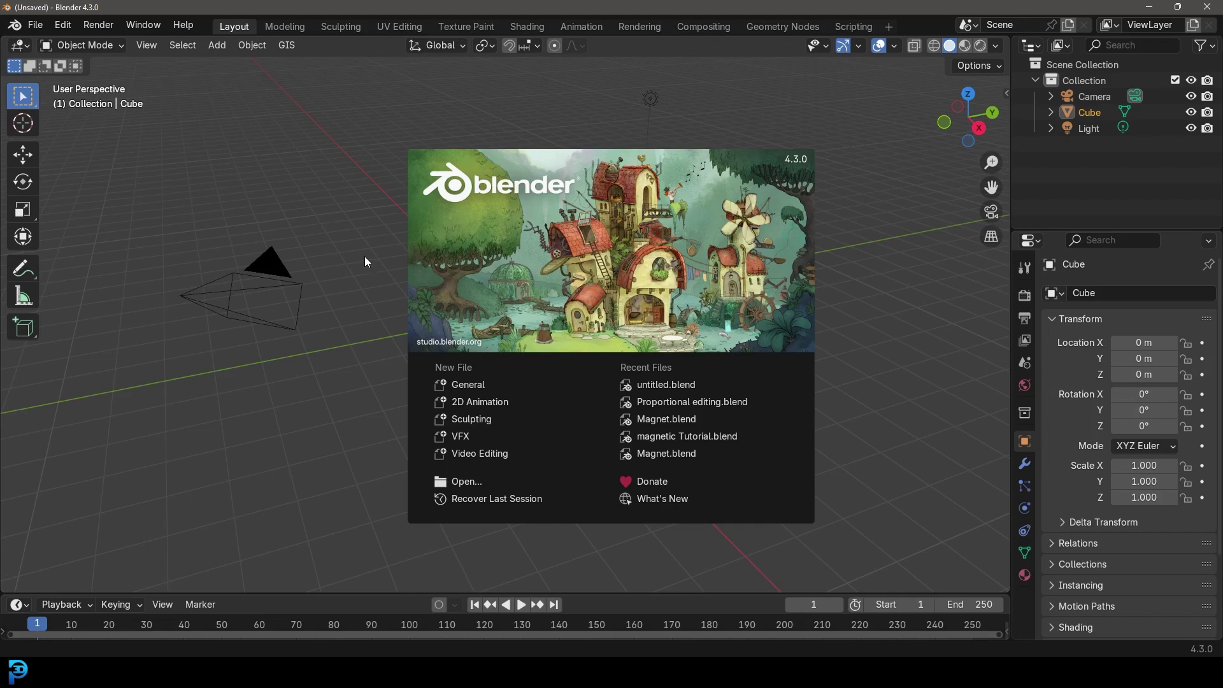
left_click(369, 252)
left_click_drag(753, 411, 423, 48)
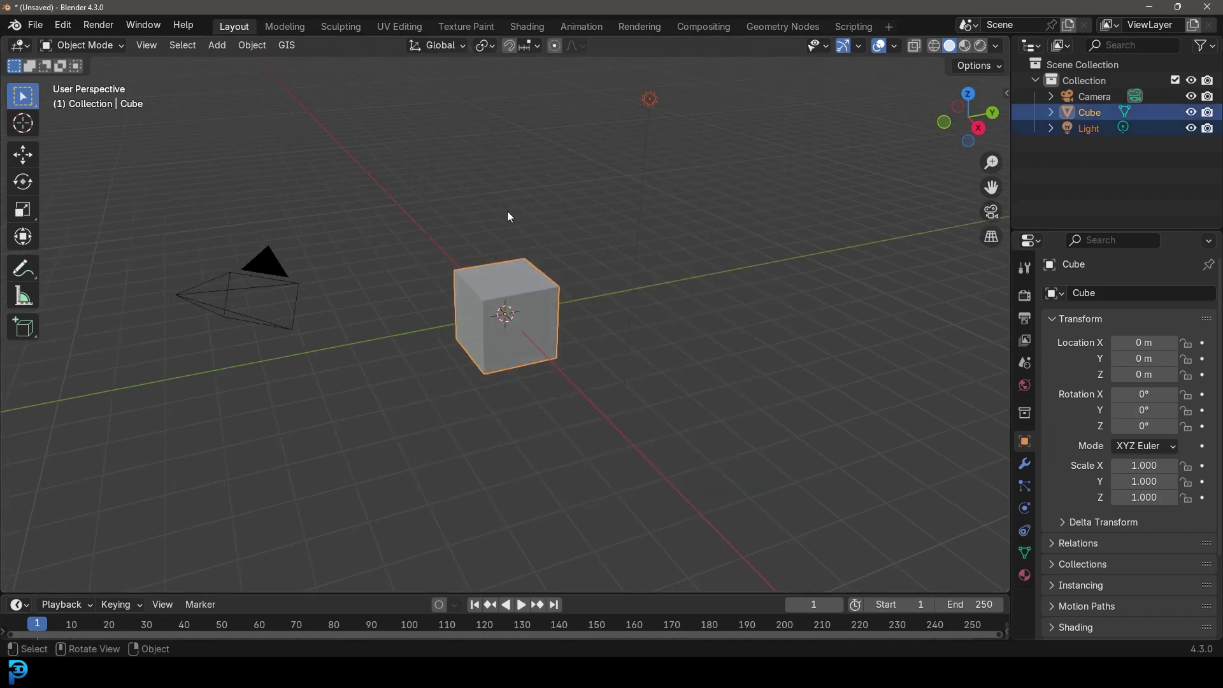
key("x")
left_click(506, 211)
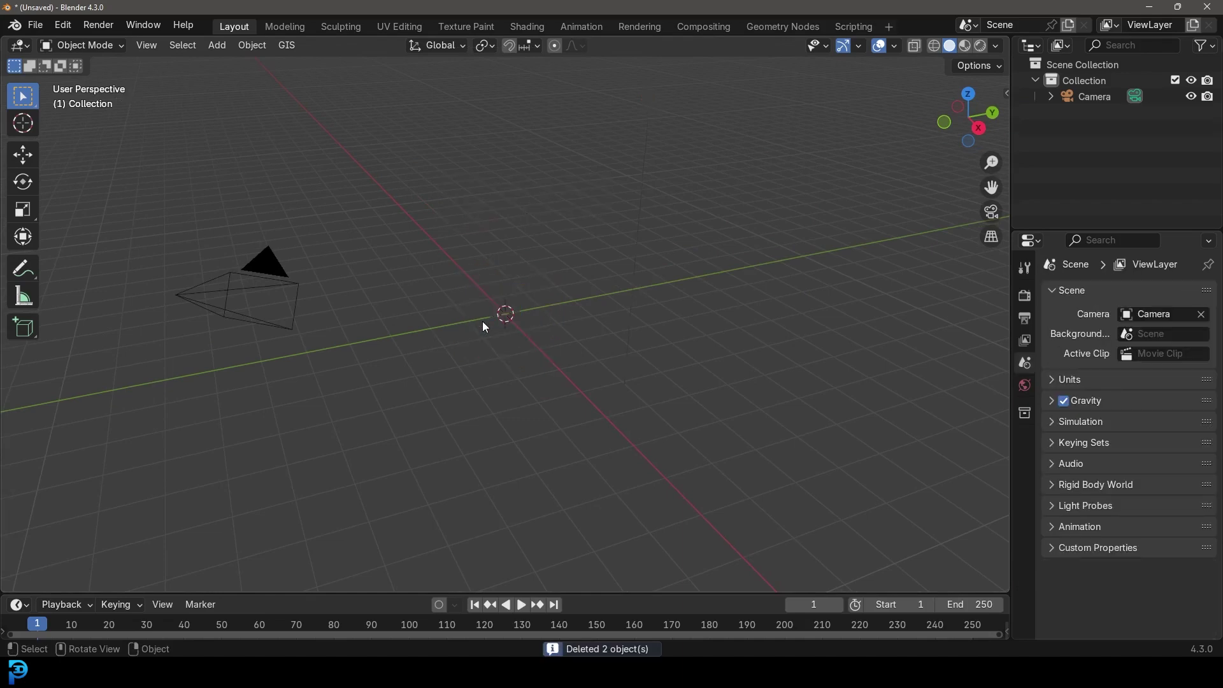
Step: Import leaf.png from the Desktop as an image mesh plane with the default import options
middle_click_drag(483, 321, 489, 326)
key("shift+a")
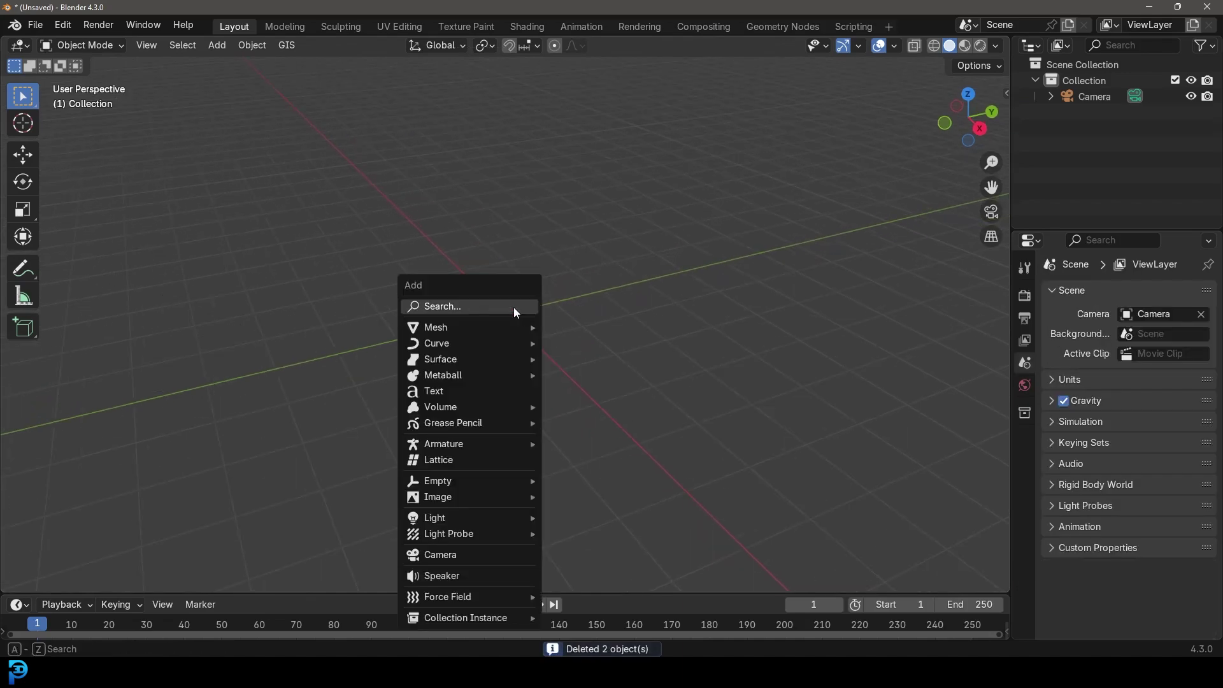
key("shift+a")
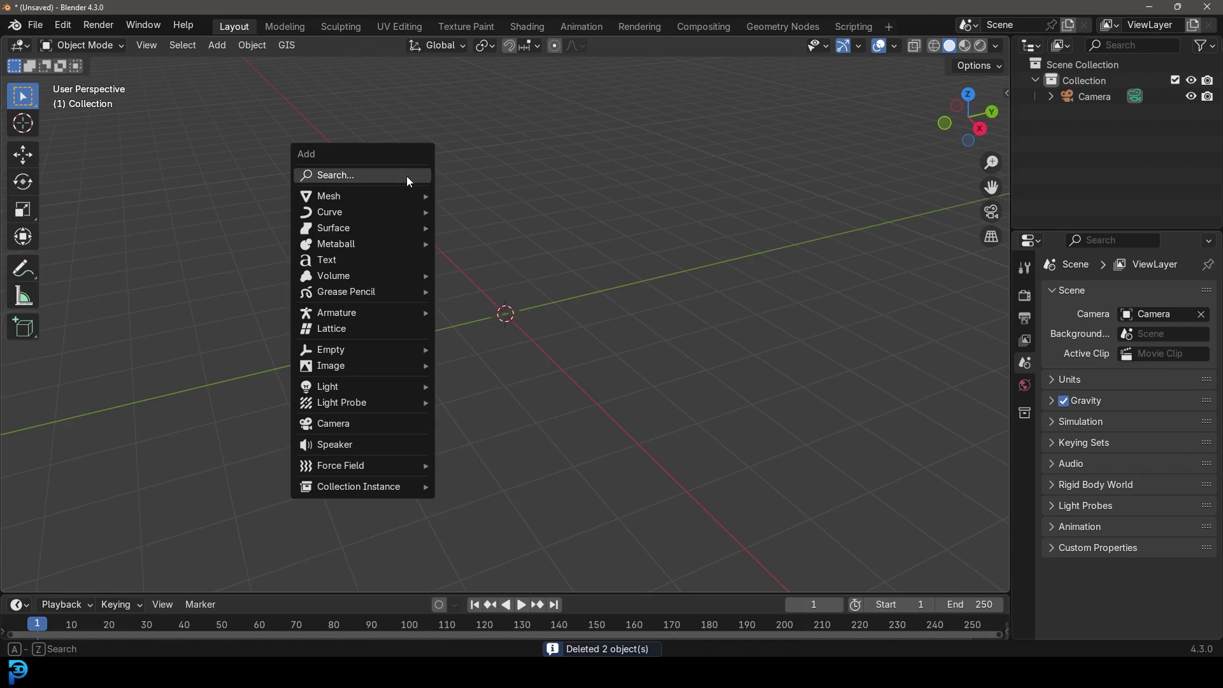
mouse_move(387, 196)
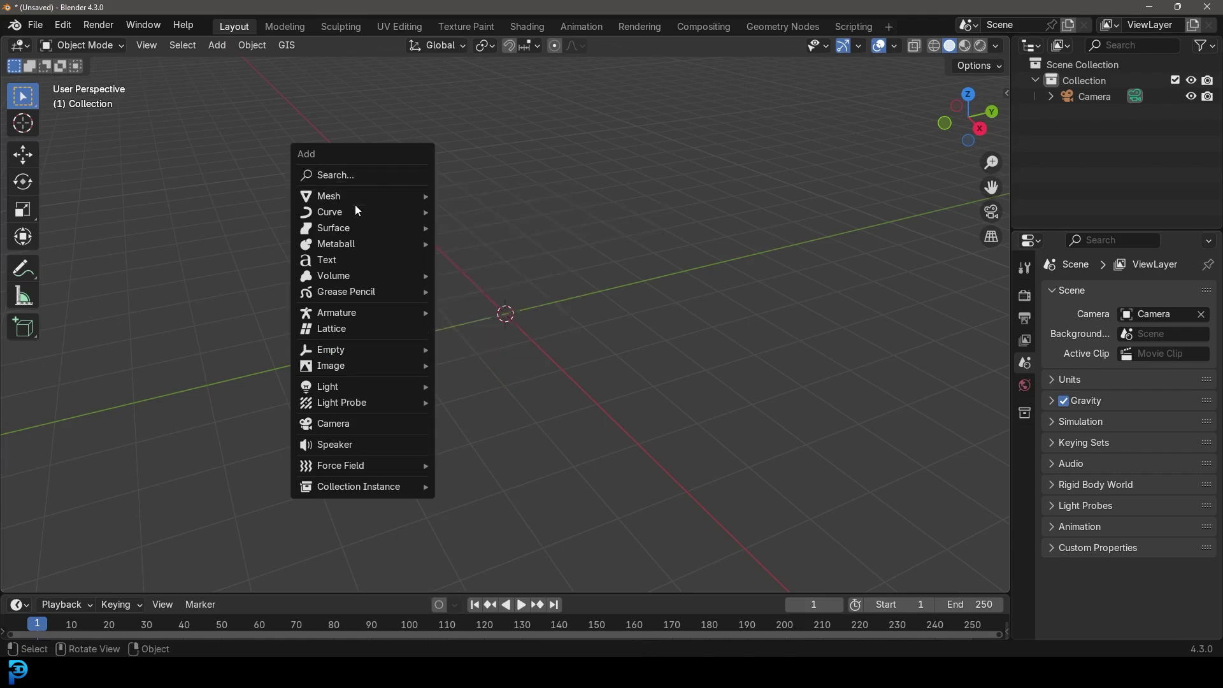
mouse_move(349, 368)
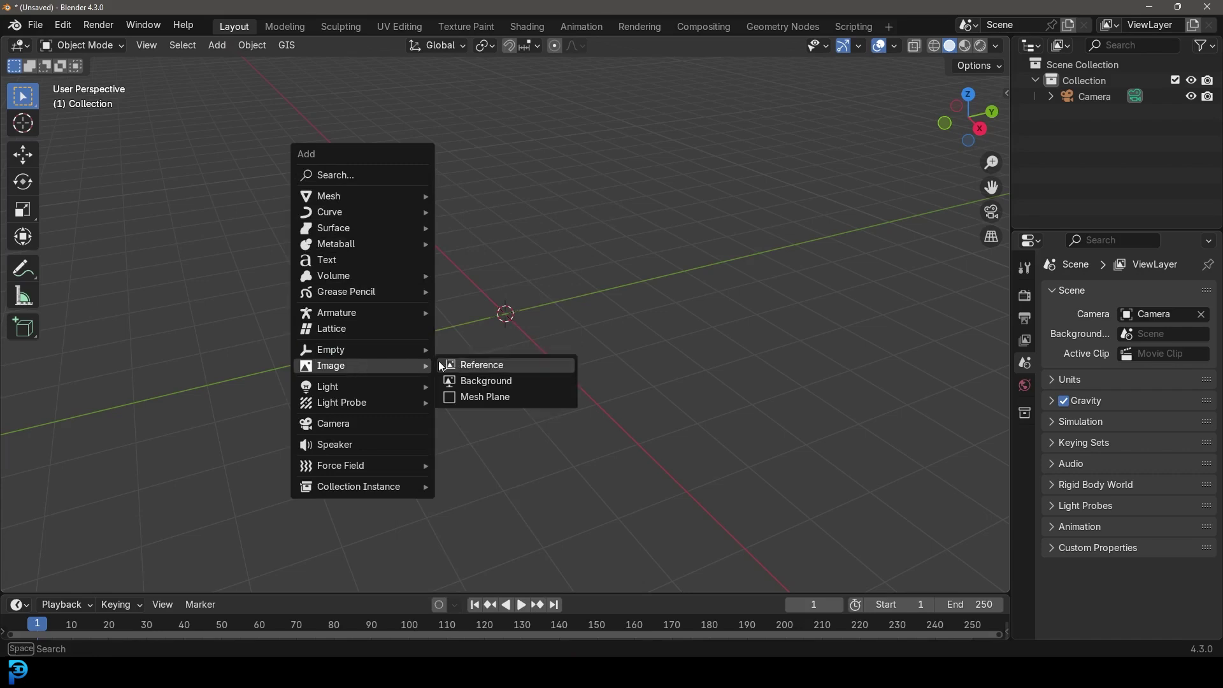
left_click(499, 397)
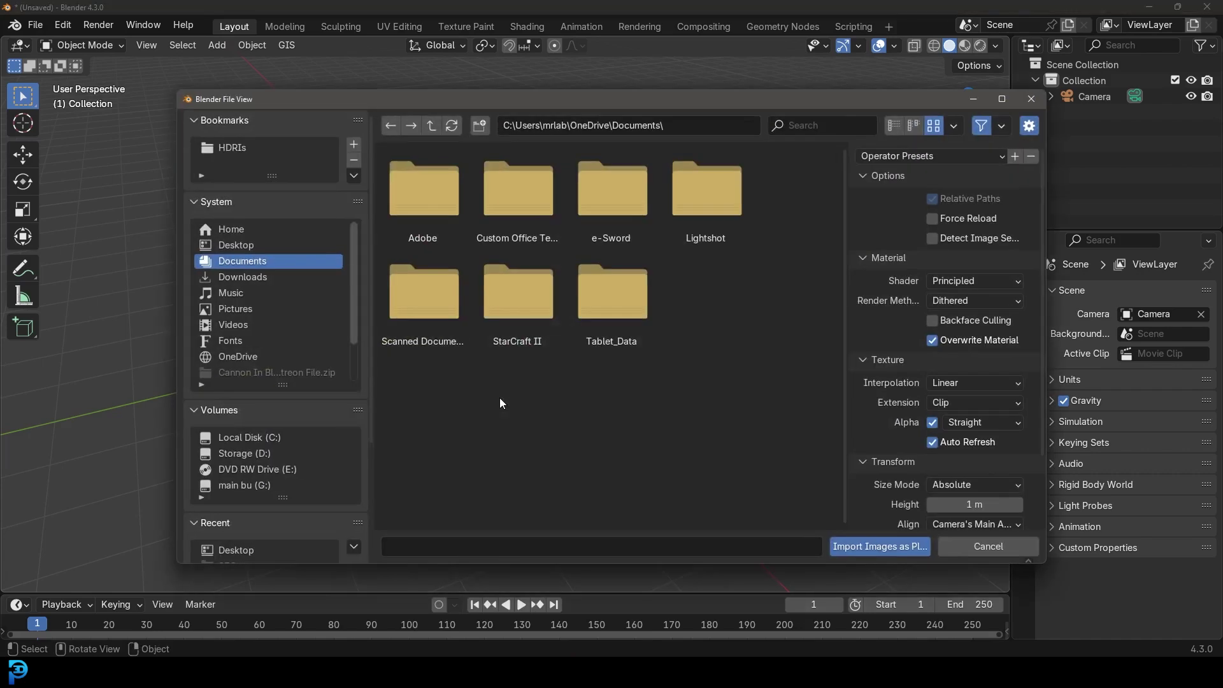
left_click(241, 246)
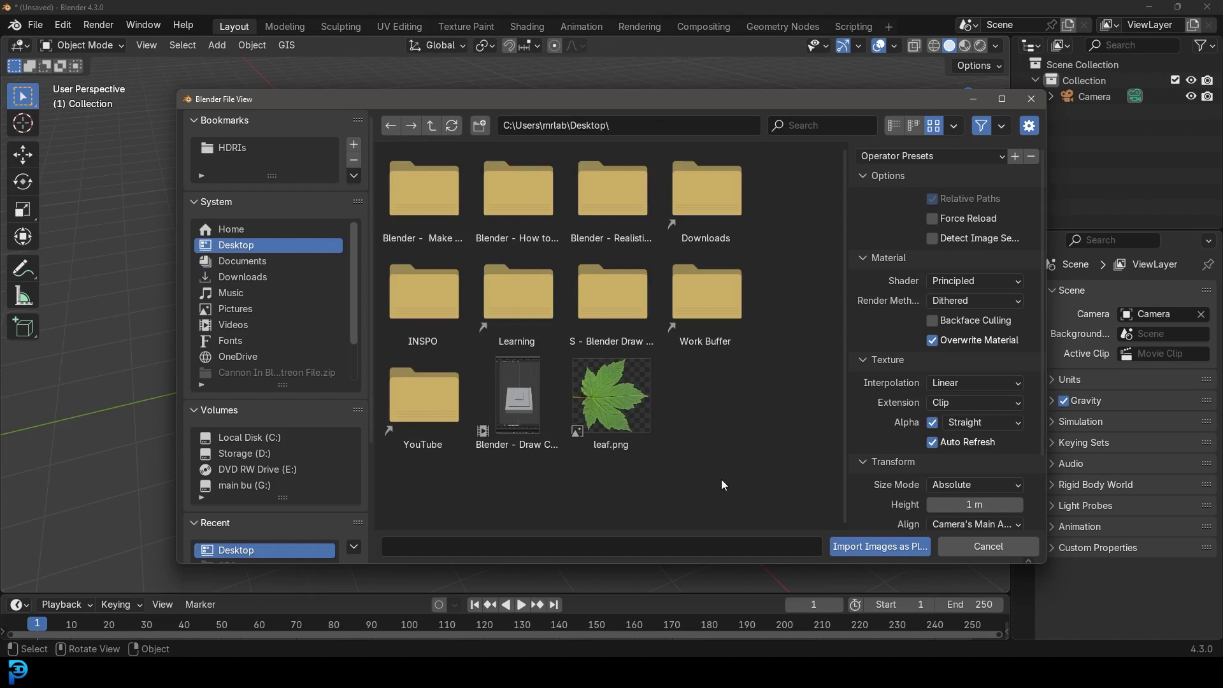
left_click(629, 407)
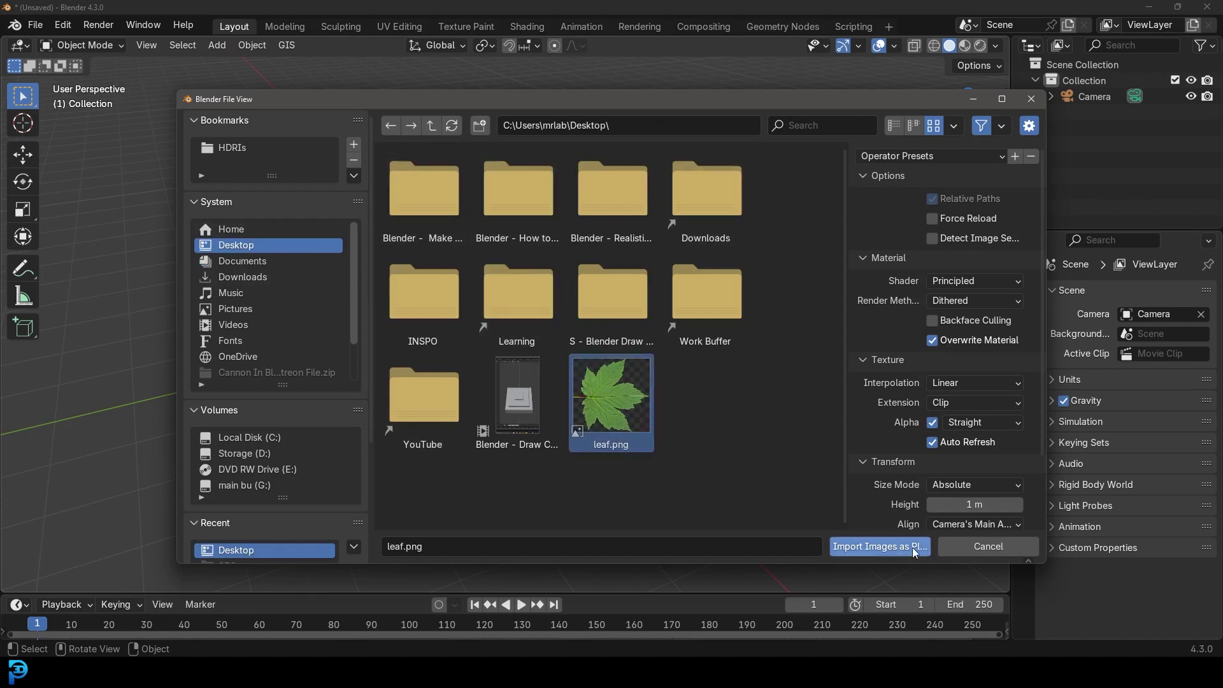
left_click(868, 549)
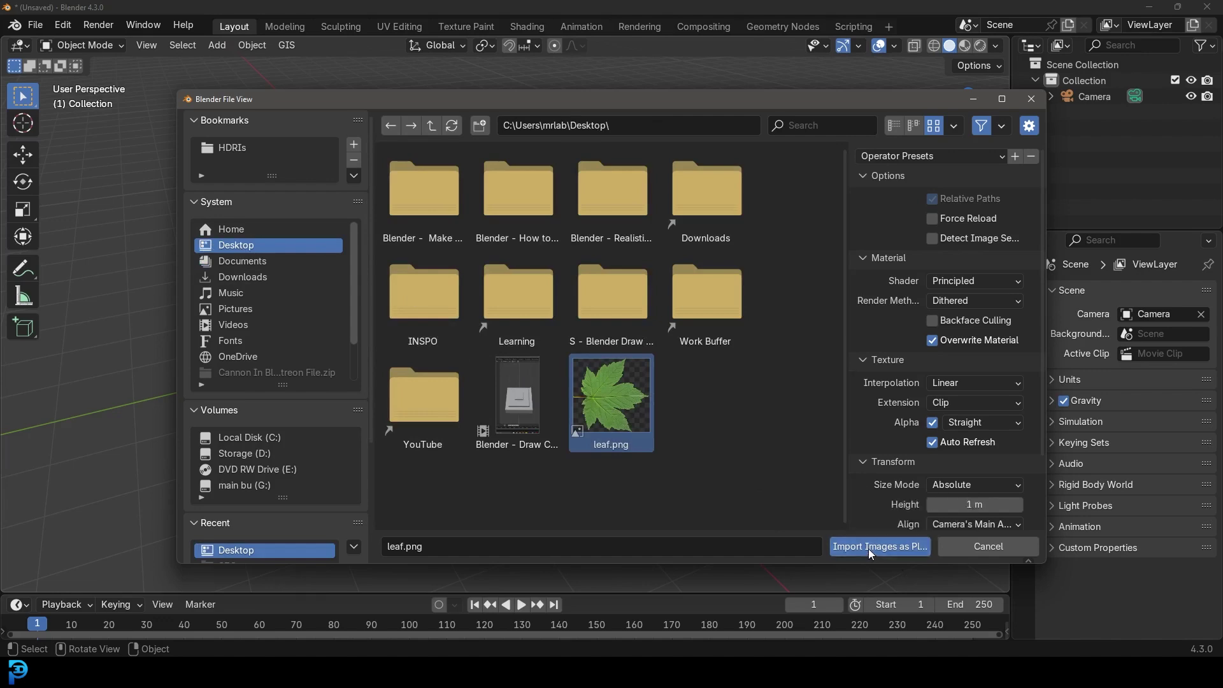
middle_click_drag(642, 334, 599, 288)
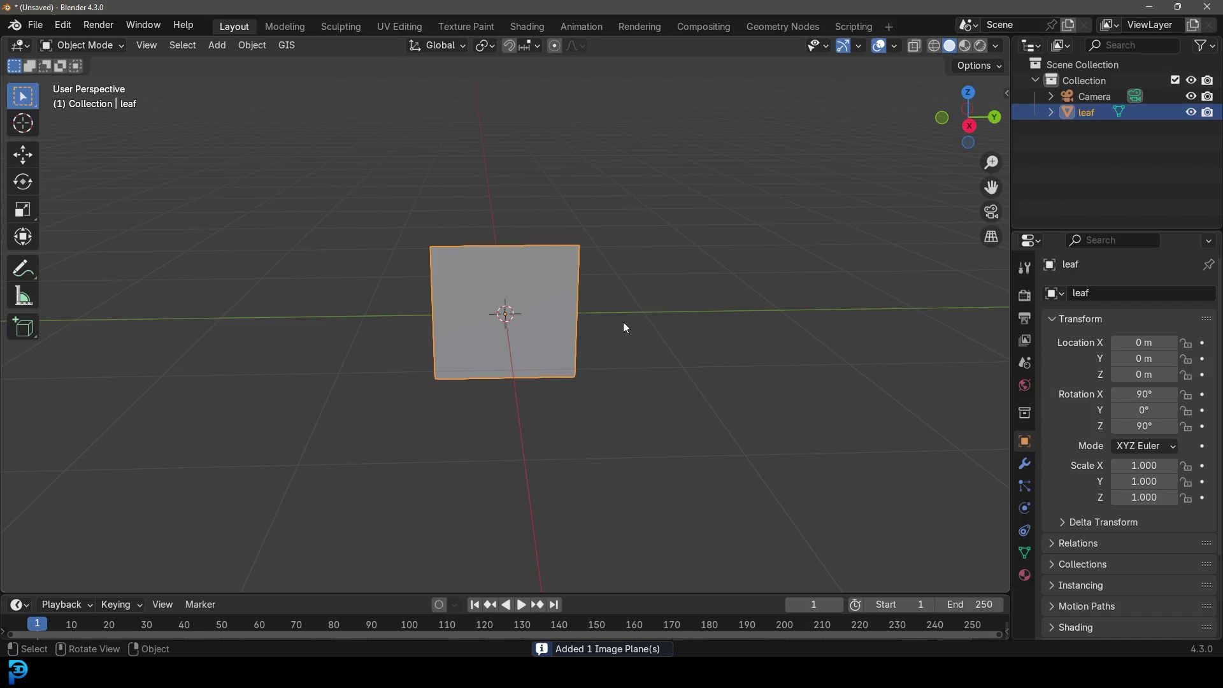
Step: Set the render engine to Cycles on GPU Compute and the render max samples to 45
left_click(1023, 296)
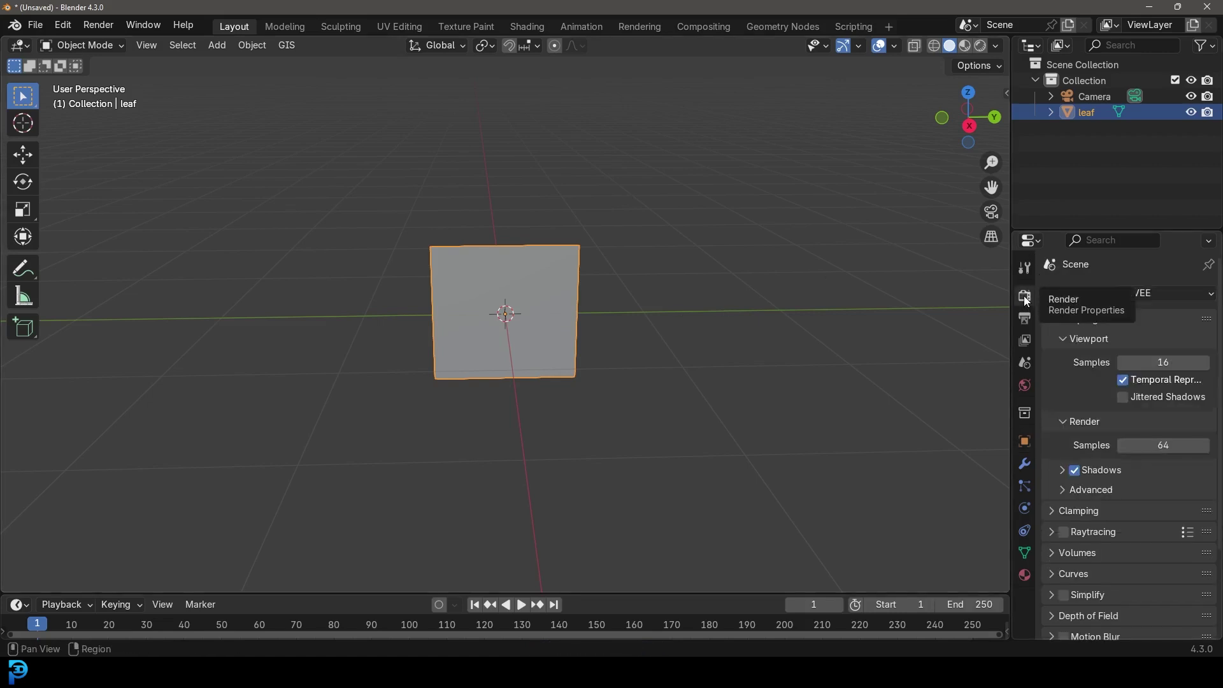
left_click(1160, 293)
left_click(1156, 346)
left_click(1161, 332)
left_click(1155, 348)
scroll(1057, 395, "down", 1)
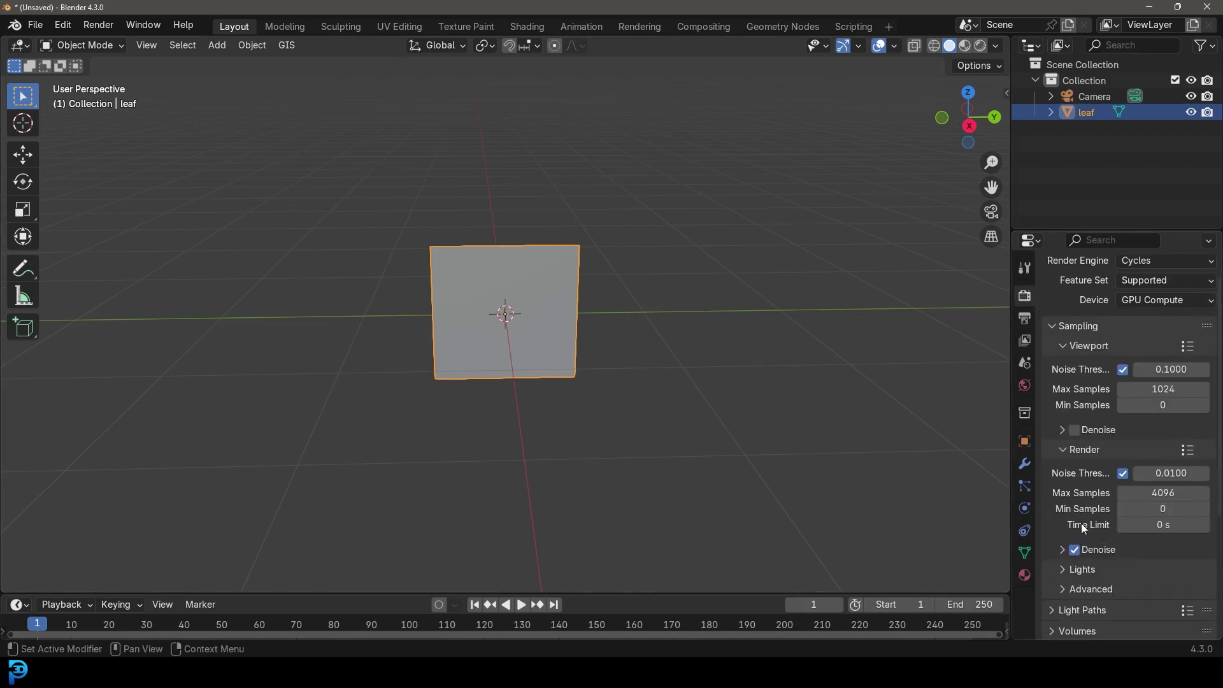
left_click(1140, 493)
type("45")
key("Return")
Step: Display the viewport in Rendered shading and check the leaf plane's transparency
middle_click_drag(751, 383, 617, 350)
key("z")
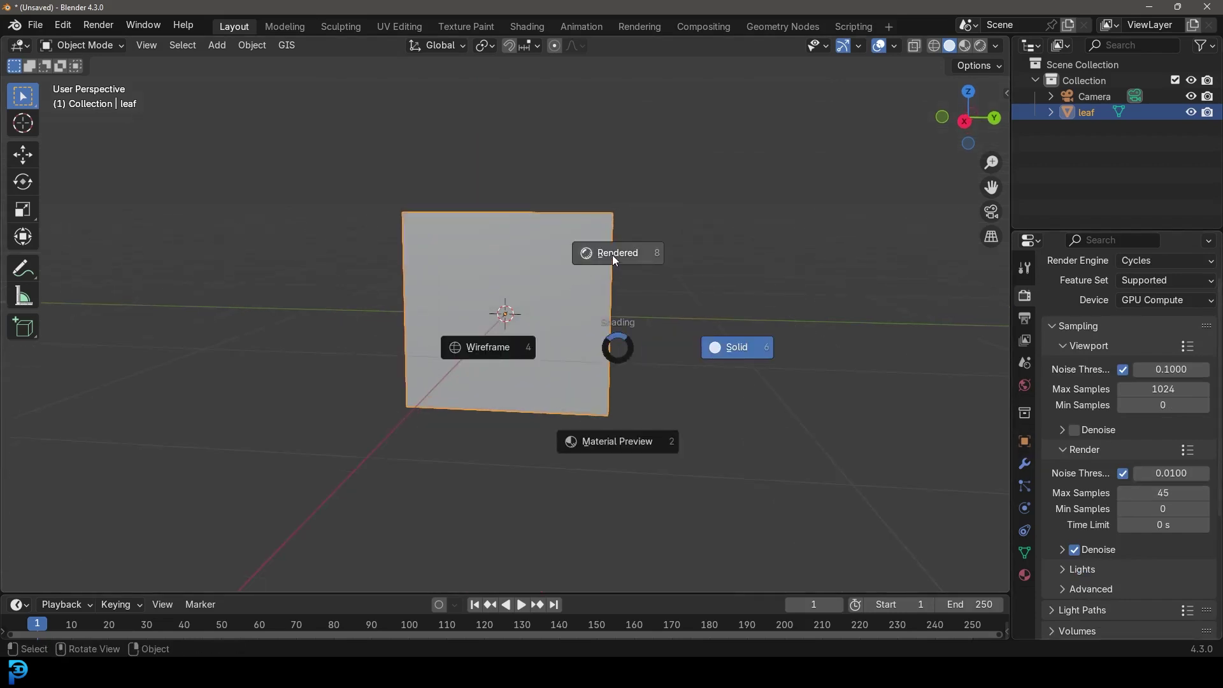
key("8")
middle_click_drag(566, 353, 579, 346)
scroll(579, 346, "up", 3)
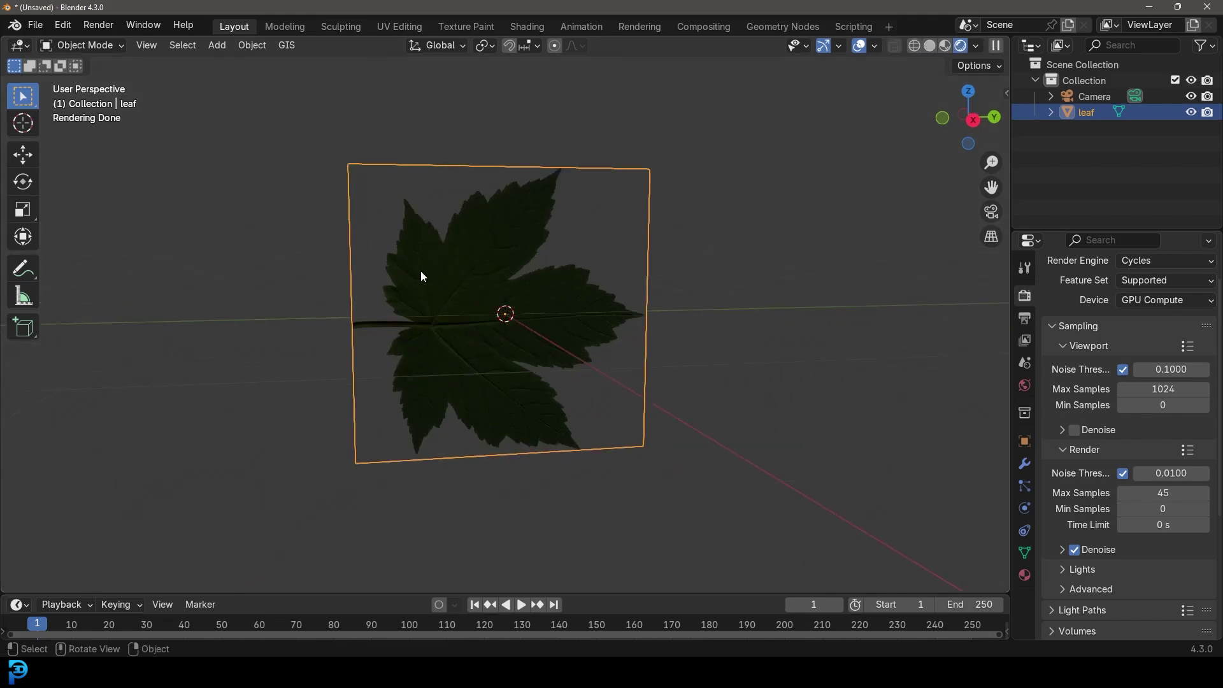
scroll(551, 246, "down", 1)
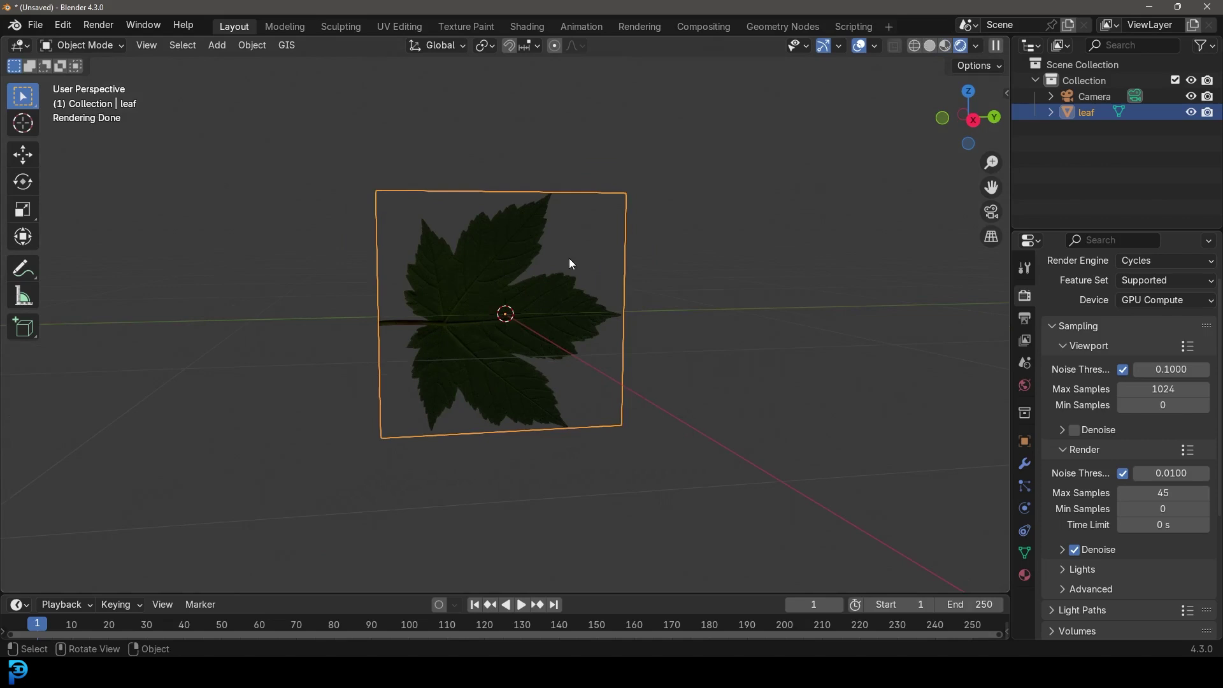
Step: Add an area light to the scene, move it away from the leaf, and rotate it freehand
key("shift+a")
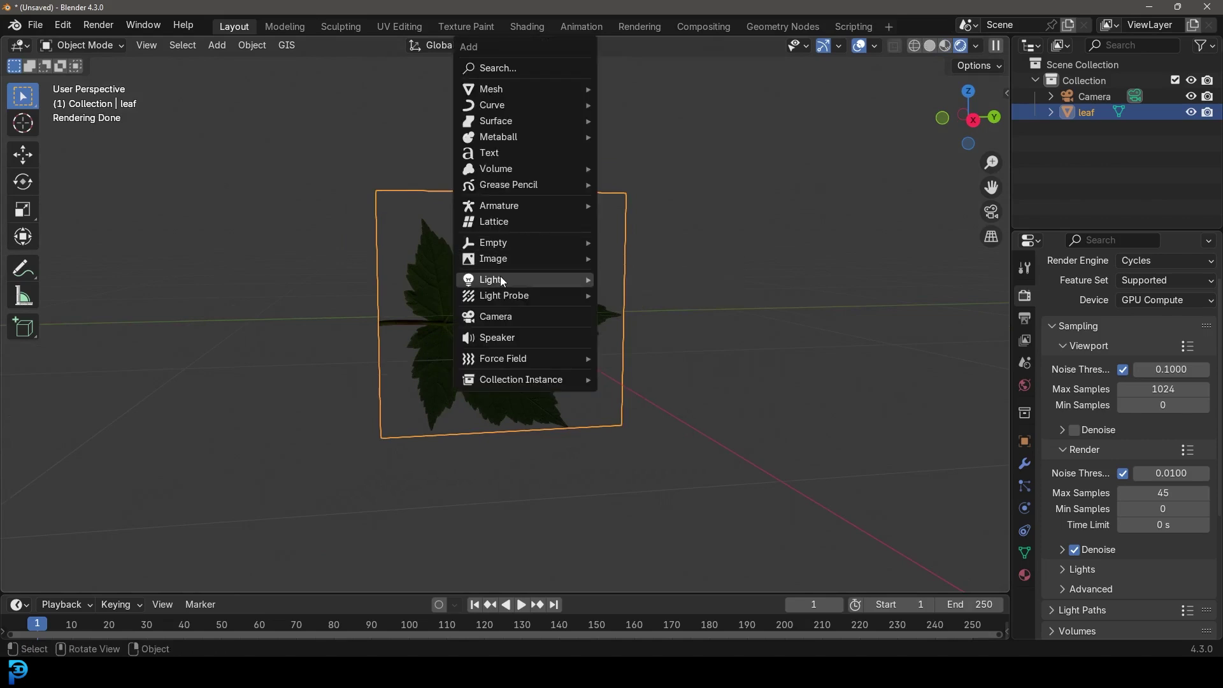
mouse_move(561, 282)
left_click(643, 329)
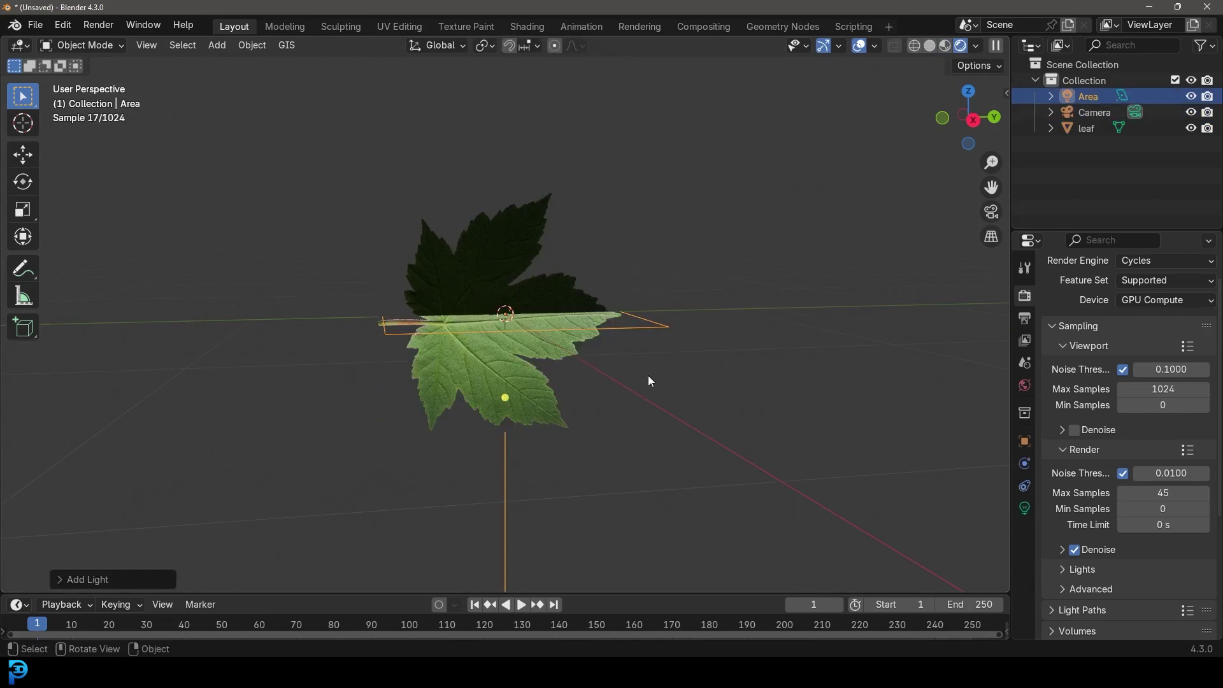
key("g")
left_click(736, 346)
key("r")
left_click(518, 407)
Step: From the top view, rotate the area light and reposition it so it shines onto the leaf
key("KP_7")
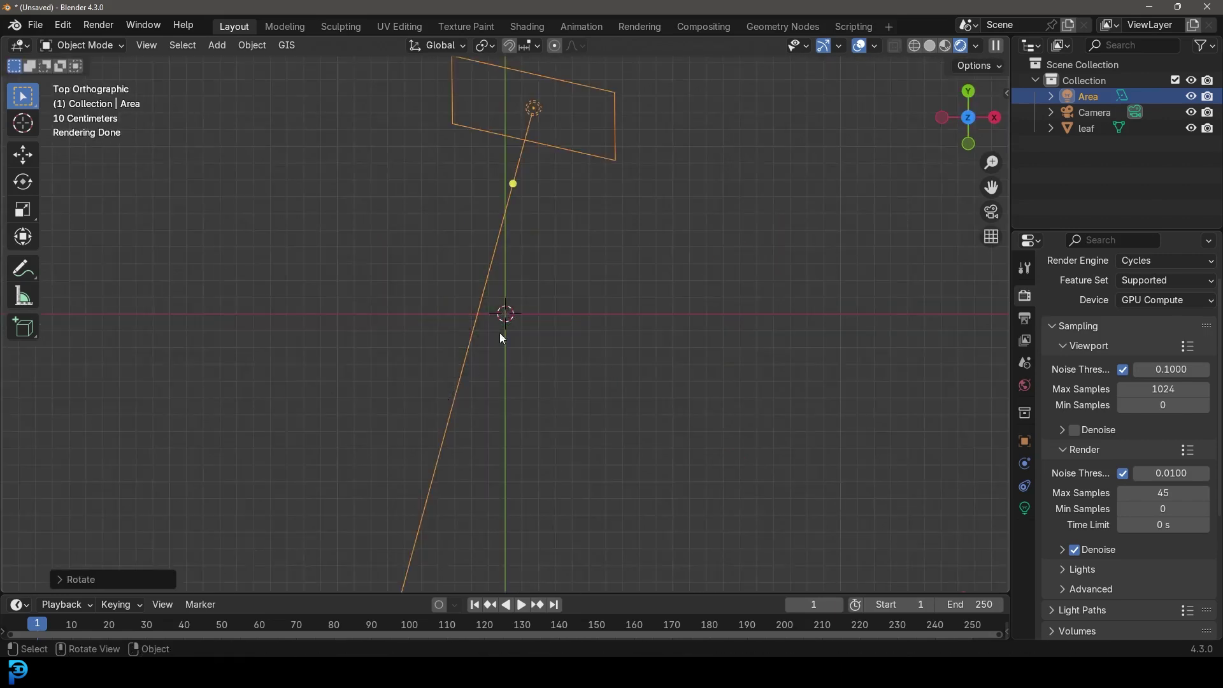
key("r")
left_click(499, 408)
key("g")
left_click(564, 450)
middle_click_drag(565, 450, 498, 304)
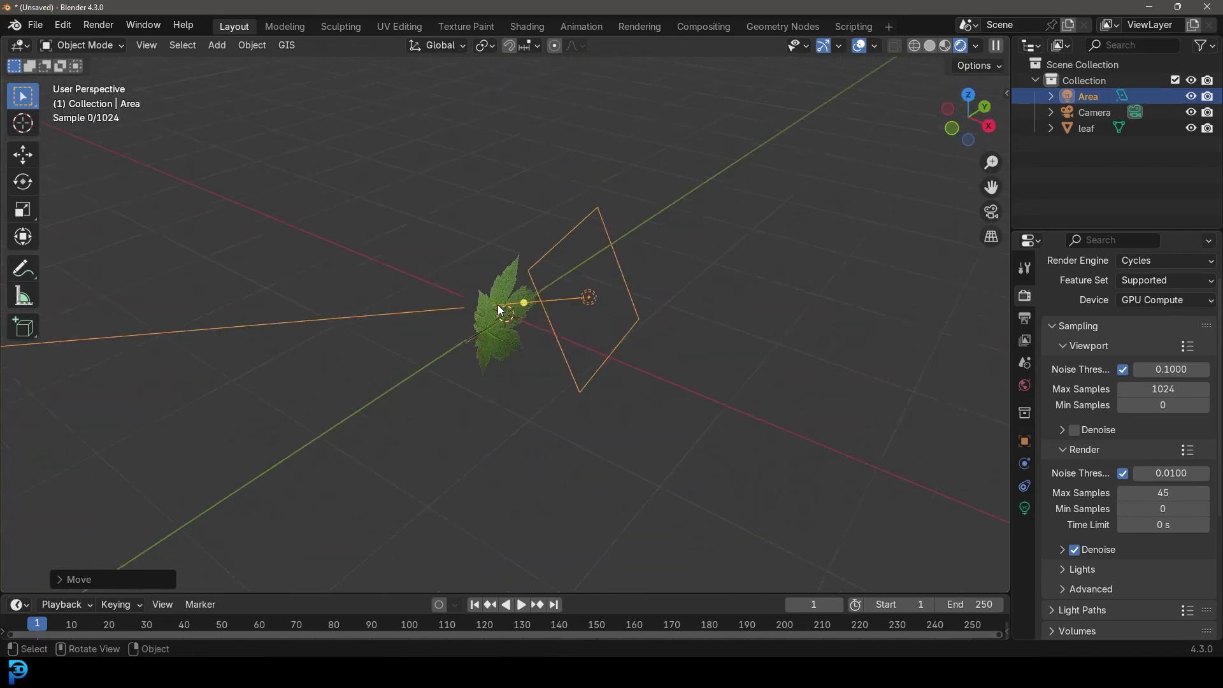
Step: Rotate the leaf plane to face the front view with its stem pointing down, and restore Rendered shading
key("KP_1")
key("z")
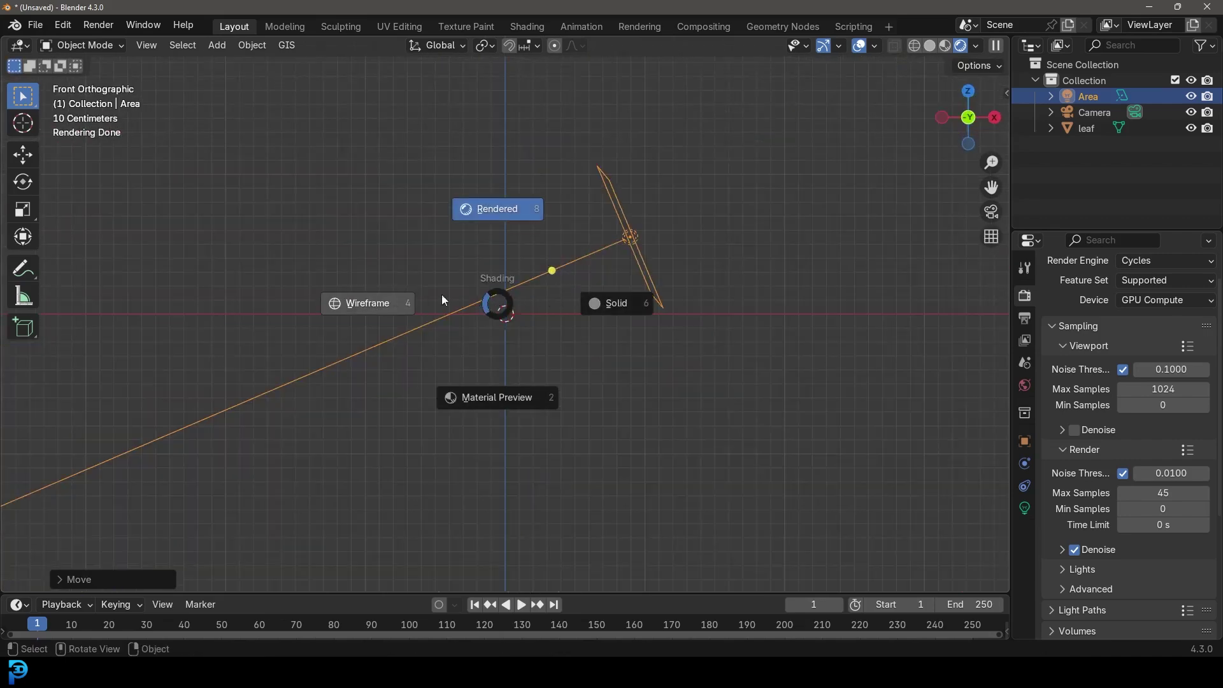
left_click(513, 313)
left_click(508, 314)
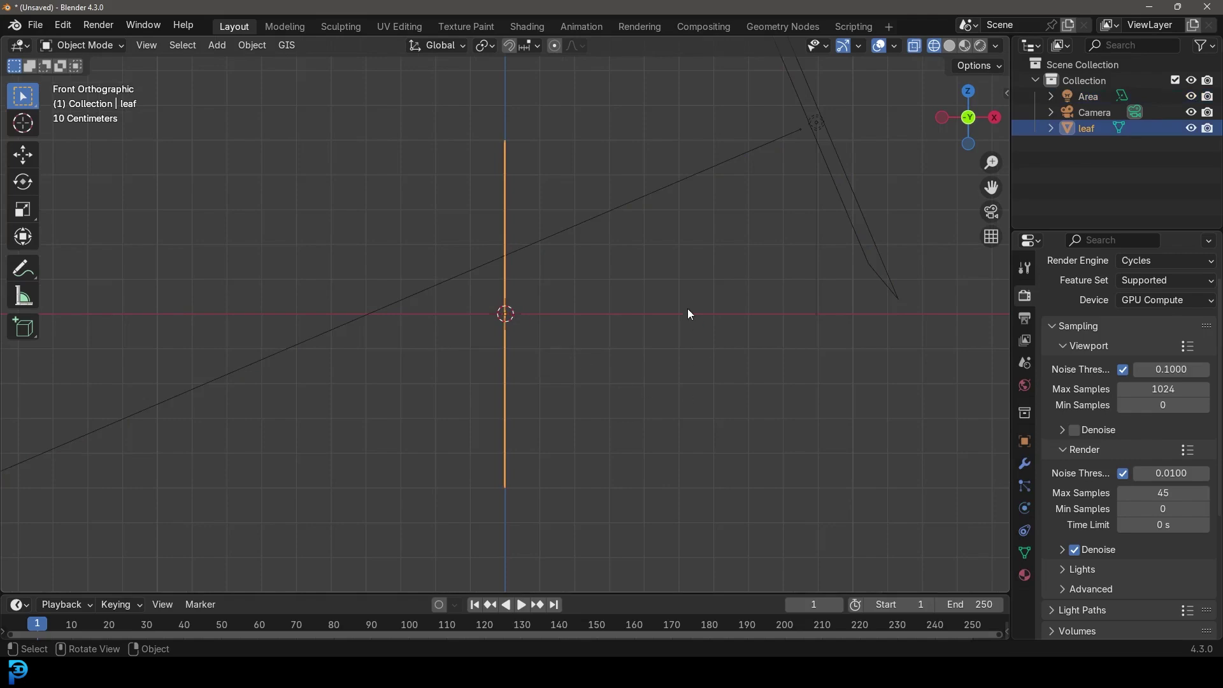
key("r")
key("r")
left_click(592, 308)
key("z")
left_click(605, 241)
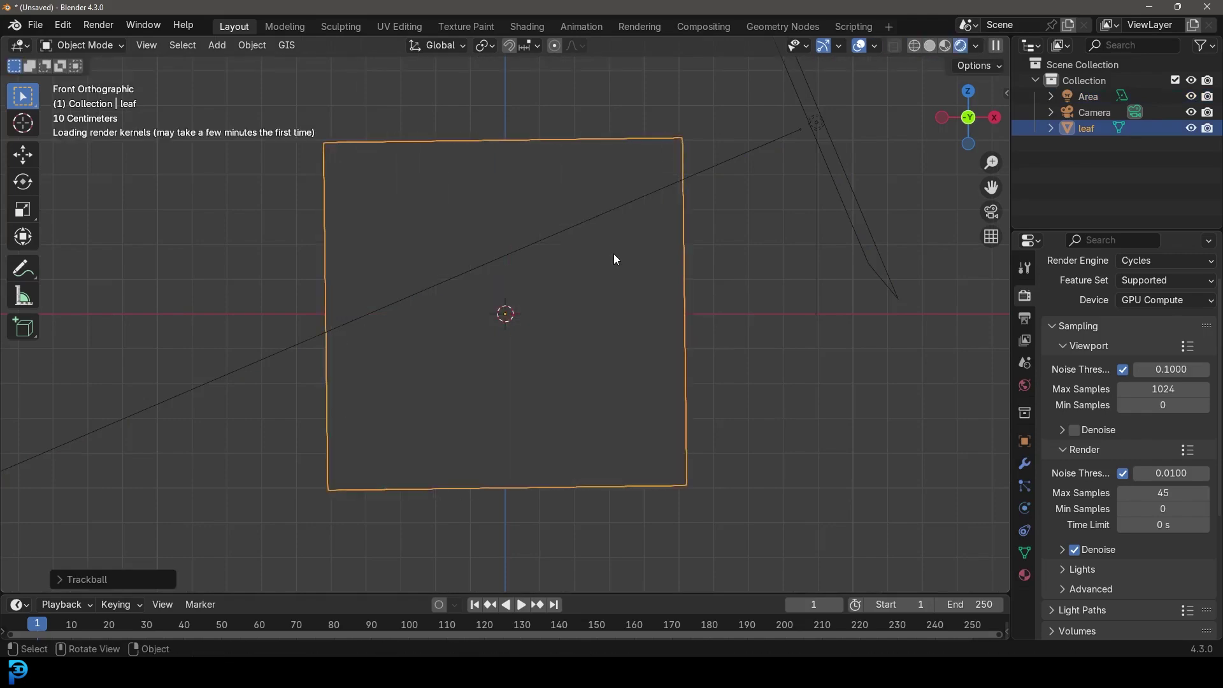
key("r")
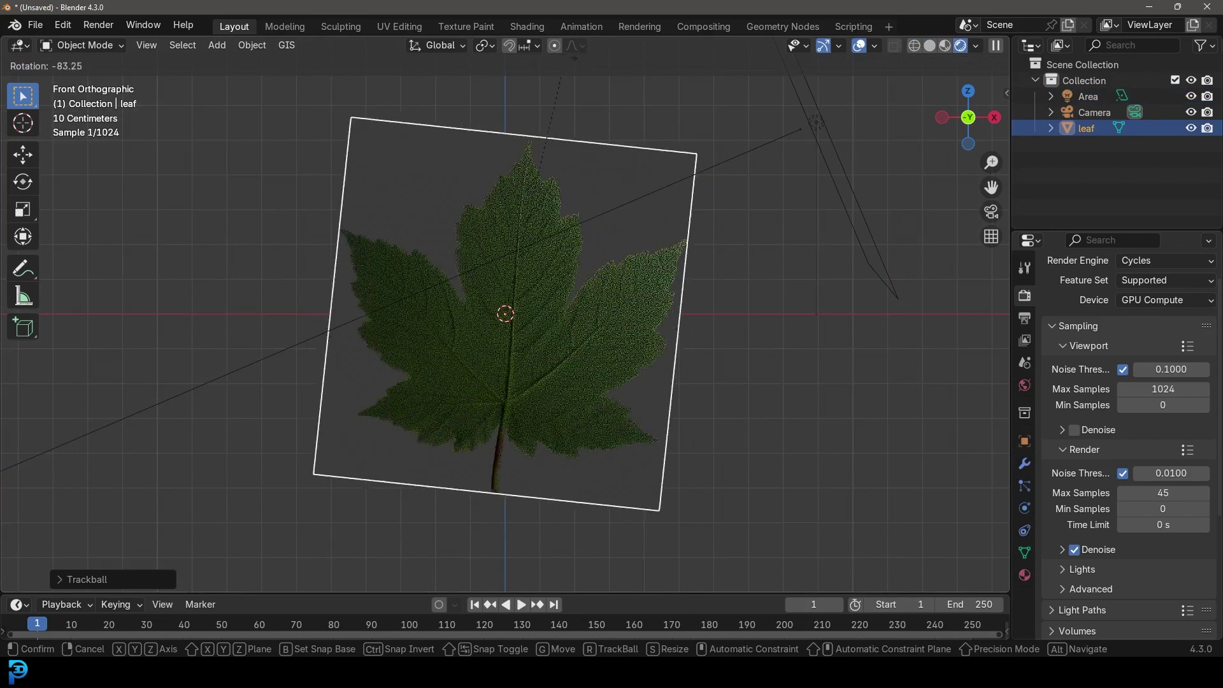
left_click(537, 58)
Step: From the top view, rotate the area light toward the leaf's front and move it into place
left_click(816, 122)
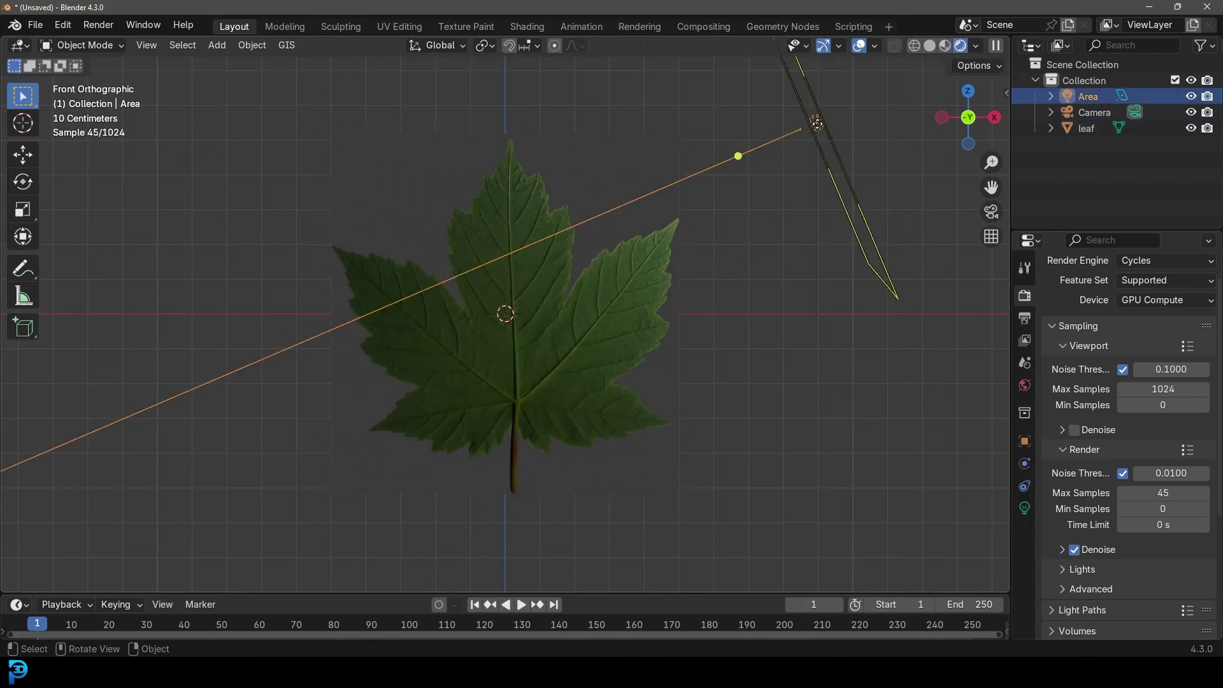
key("KP_7")
key("r")
left_click(862, 238)
key("g")
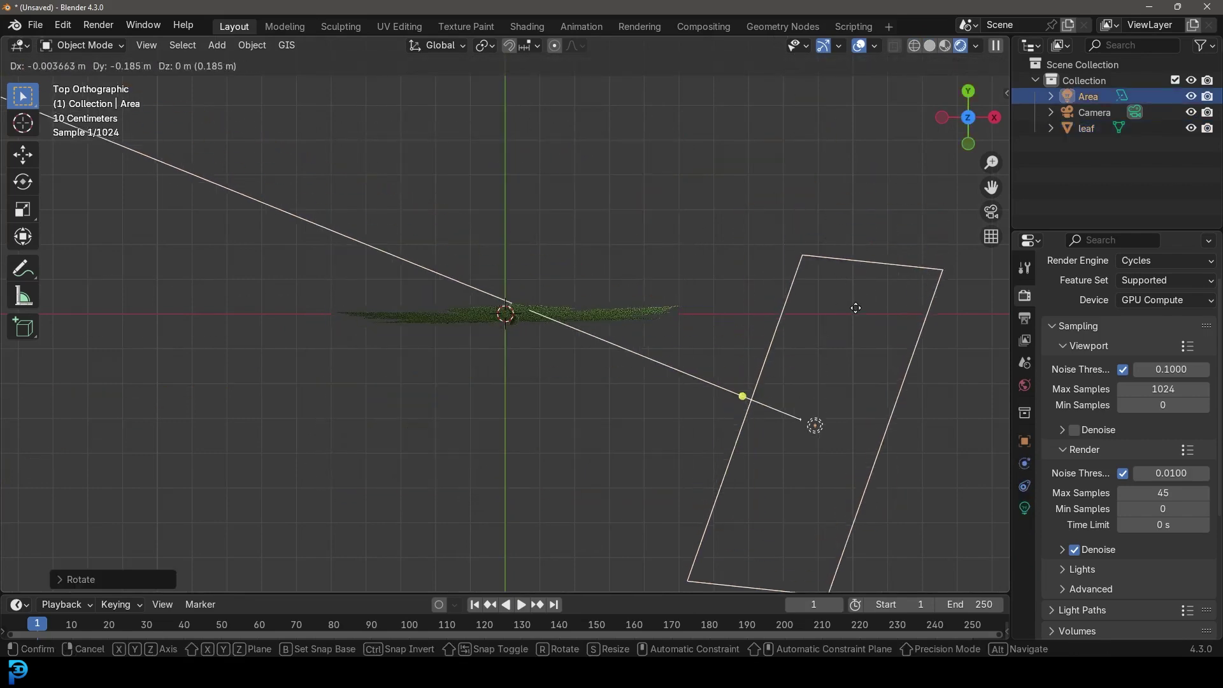
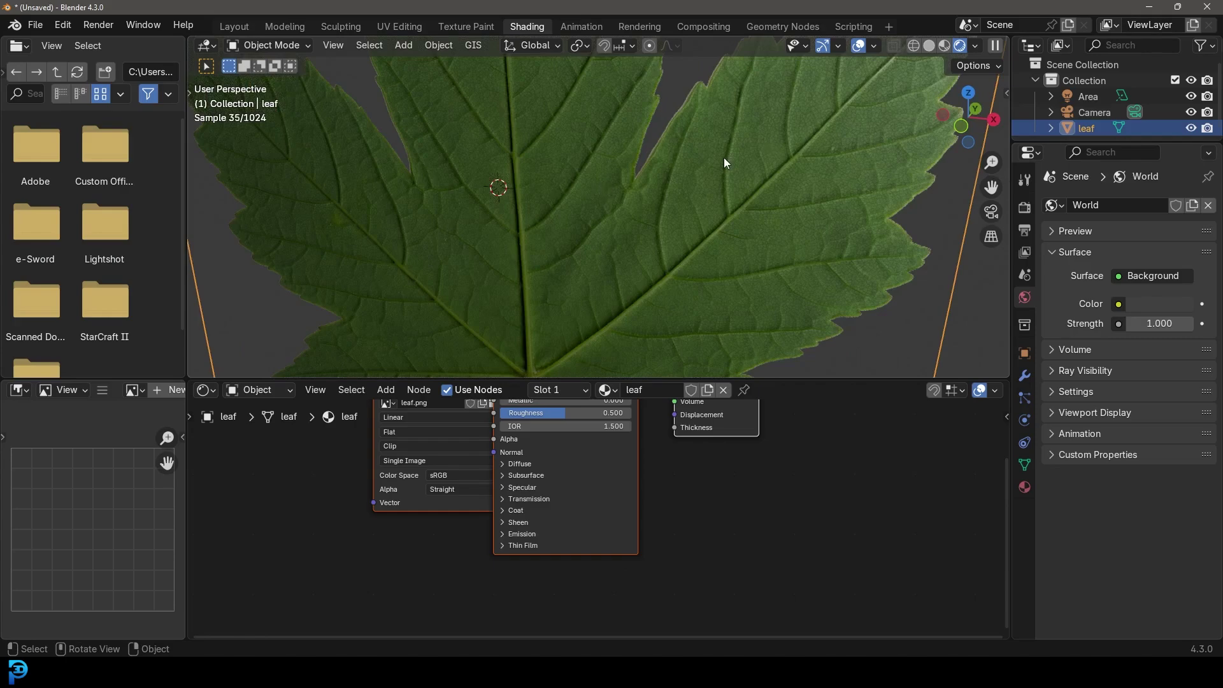
Step: Enlarge the shader editor area and space the leaf.png texture node apart from the Principled BSDF node
scroll(751, 154, "up", 1)
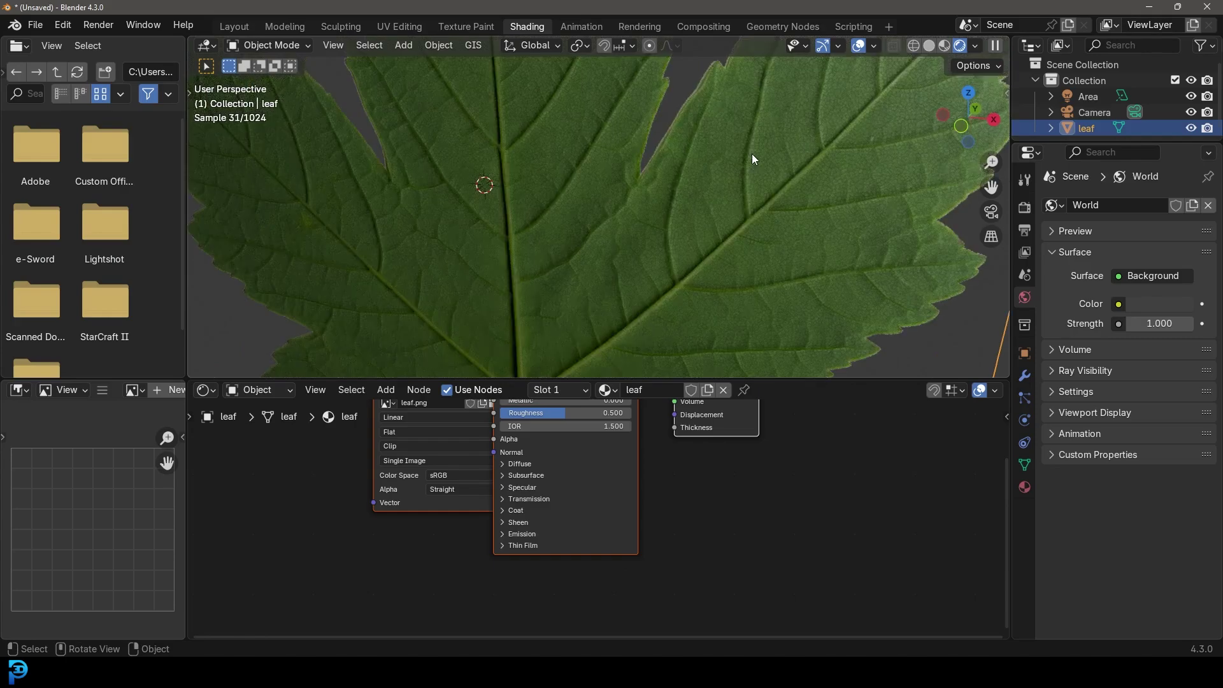
scroll(549, 197, "down", 6)
middle_click_drag(542, 228, 590, 202)
middle_click_drag(466, 518, 547, 596)
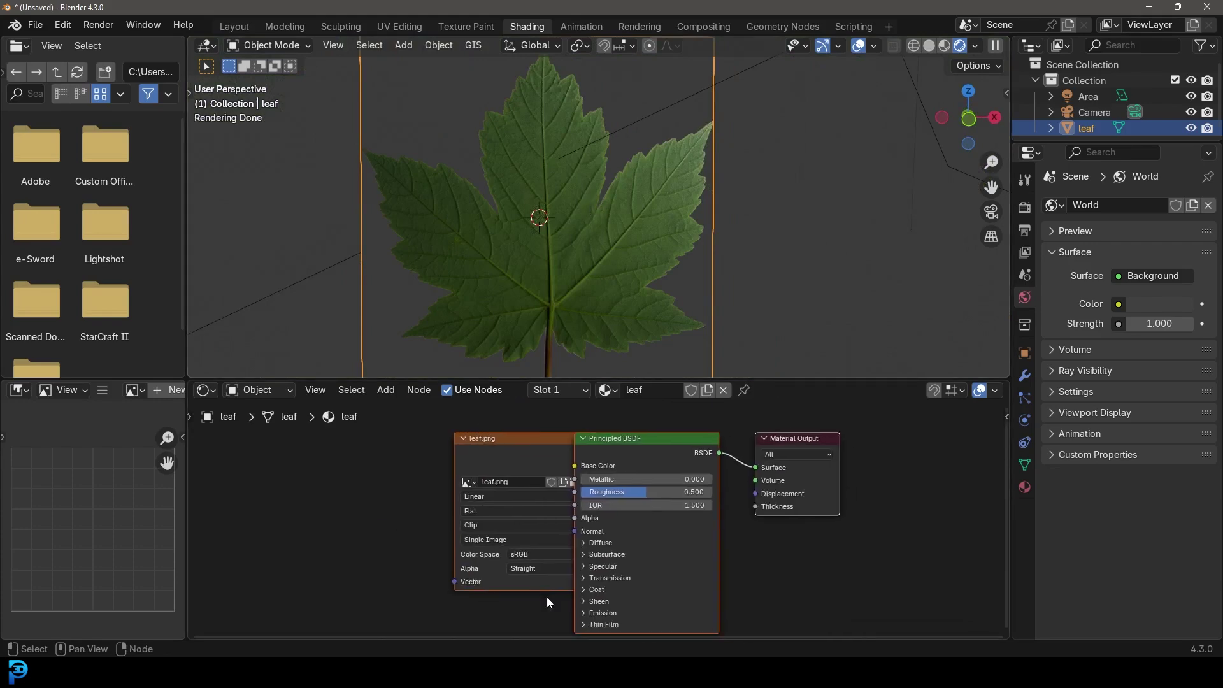
left_click_drag(514, 382, 512, 293)
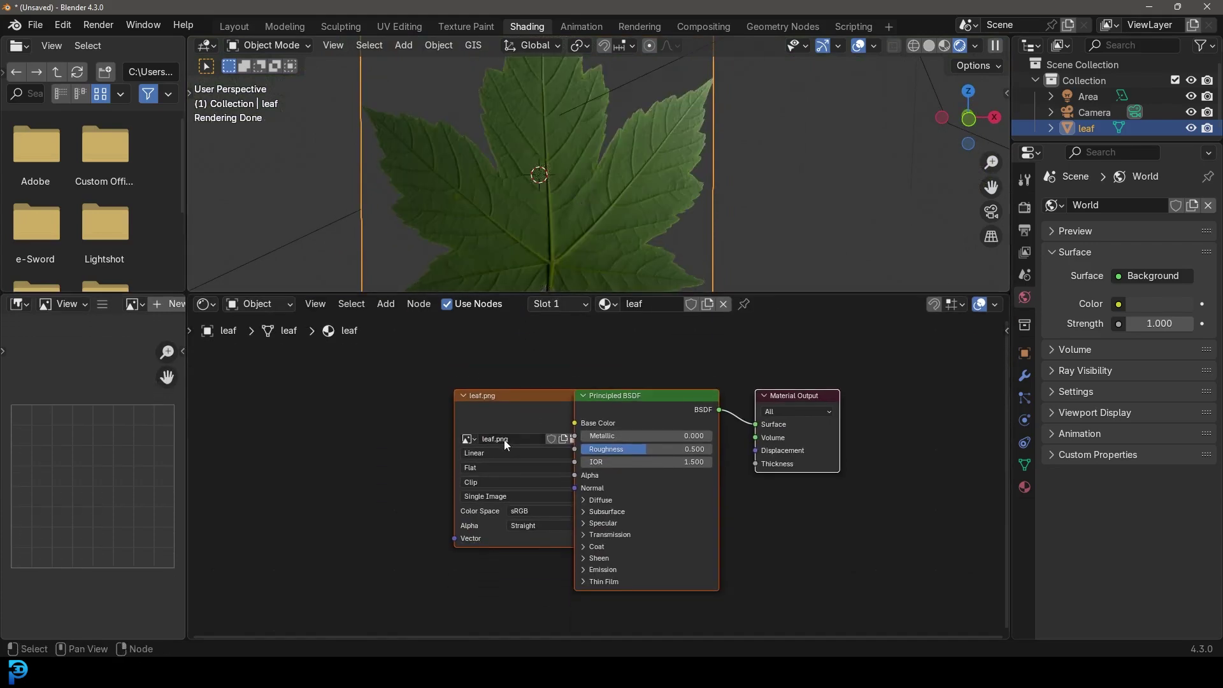
key("g")
left_click(268, 392)
left_click_drag(268, 392, 286, 398)
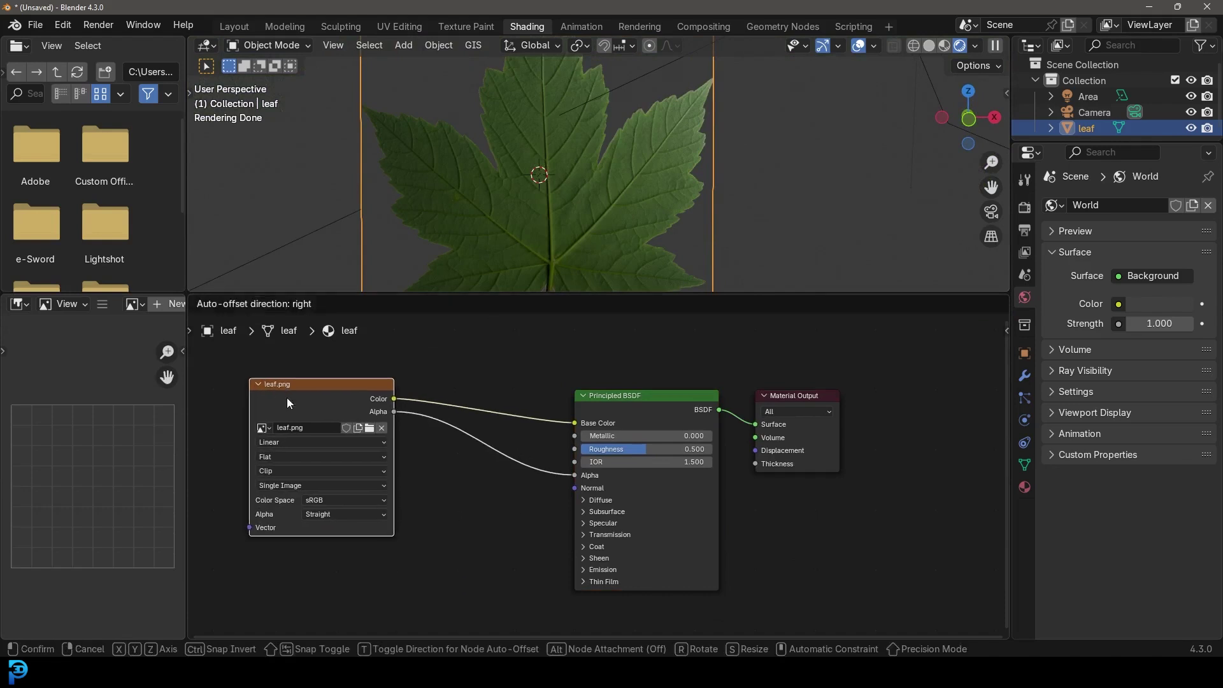
left_click_drag(599, 396, 585, 391)
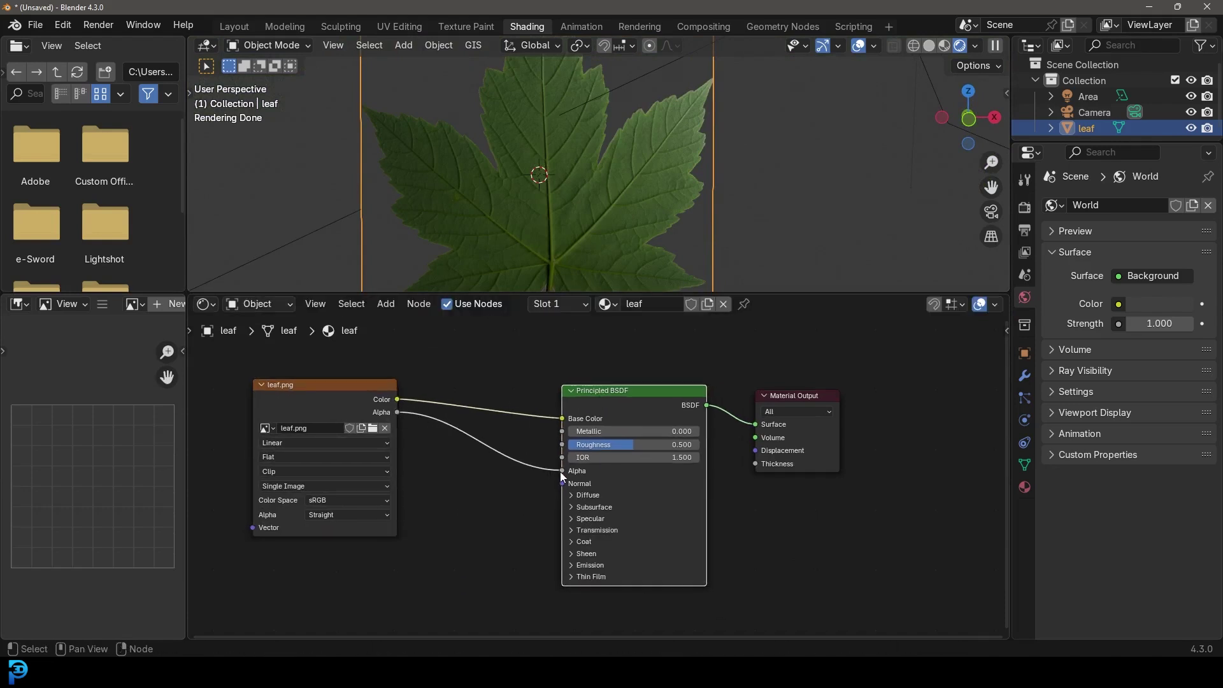
Step: Disconnect the texture's Alpha from the Principled BSDF and link it back to the same Alpha input
left_click_drag(560, 471, 508, 469)
left_click_drag(400, 412, 562, 470)
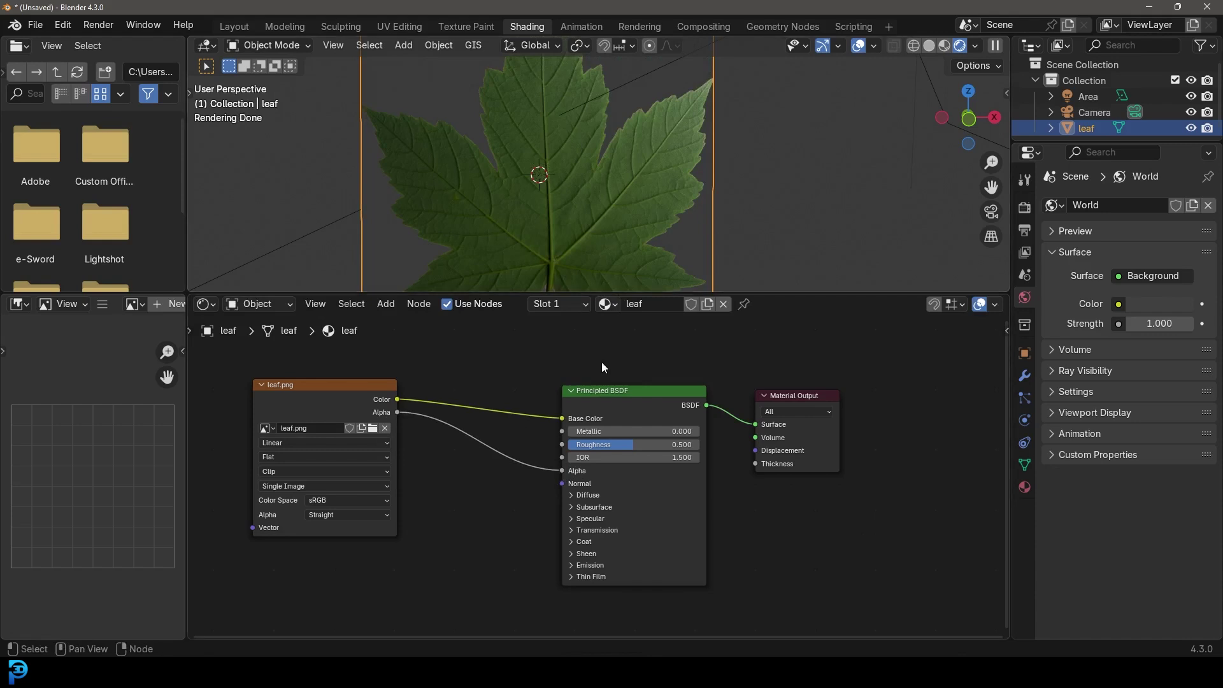
Step: Lower the Principled BSDF roughness of the leaf material to 0.202
scroll(601, 435, "up", 2)
left_click_drag(602, 436, 551, 436)
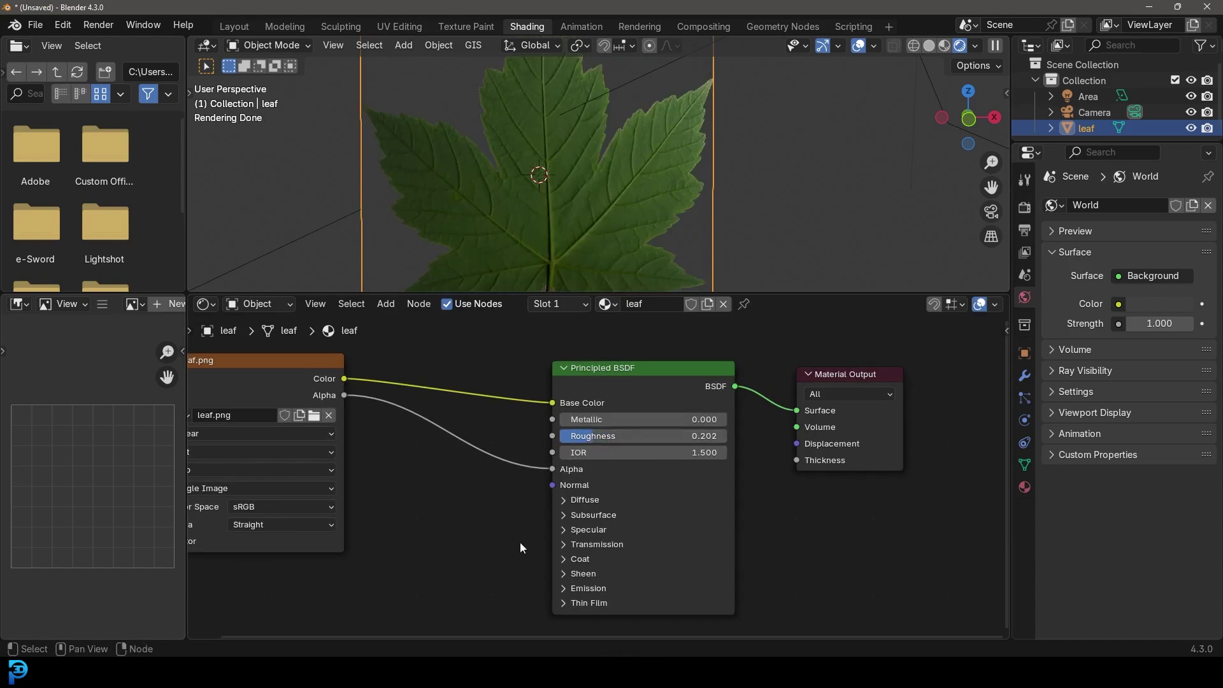
Step: Expand the Principled BSDF's Subsurface settings and try to enter ",1" as the weight
middle_click_drag(519, 542, 544, 504)
left_click(586, 478)
left_click(677, 513)
type(",1")
key("Return")
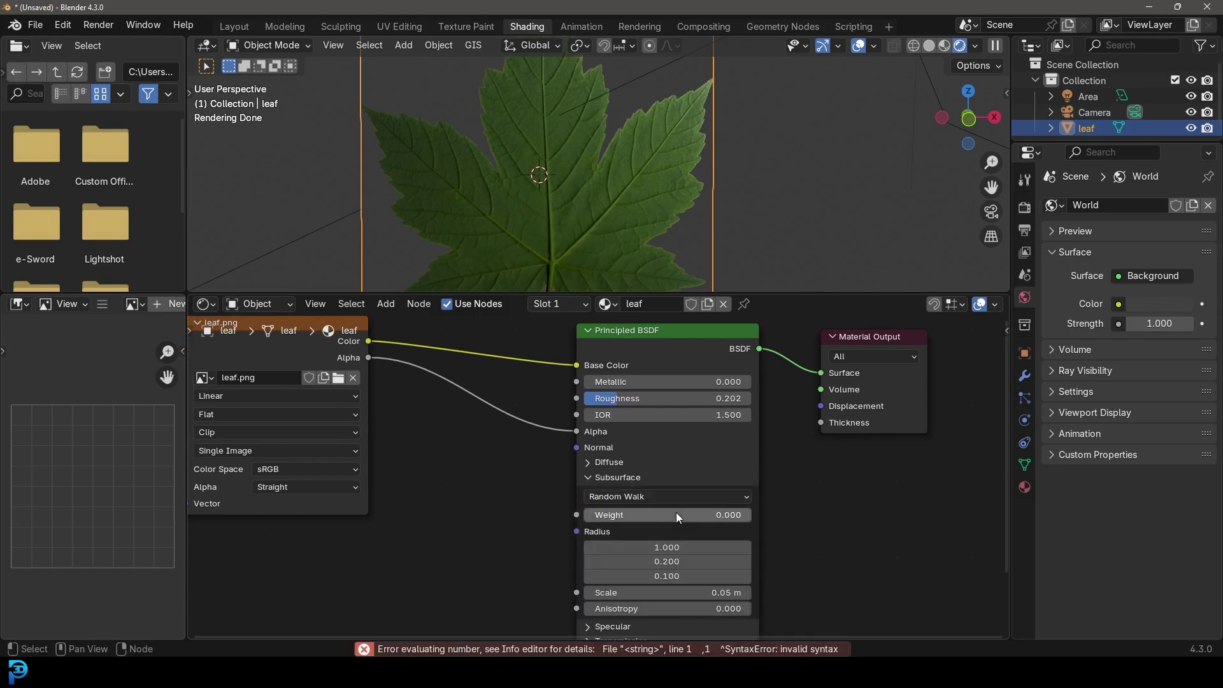
Step: Add a Color Ramp node between the leaf.png texture and the Principled BSDF, feeding its Fac from the texture's Color
middle_click_drag(413, 378, 507, 454)
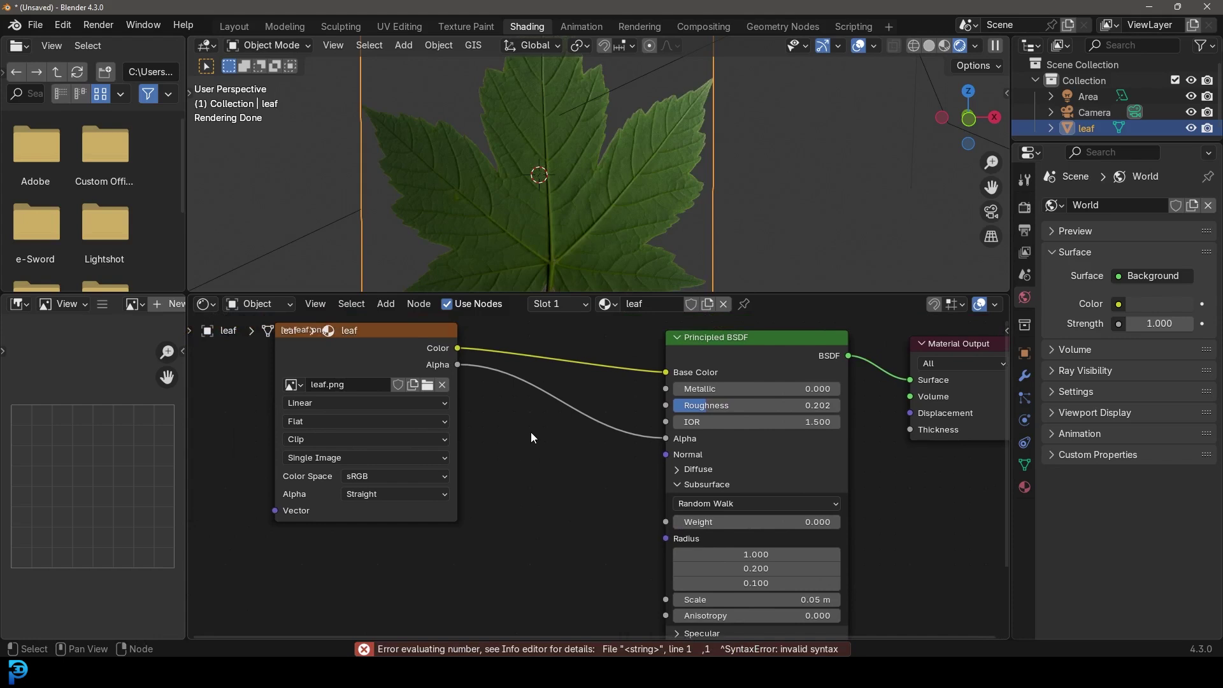
key("shift+a")
left_click(532, 433)
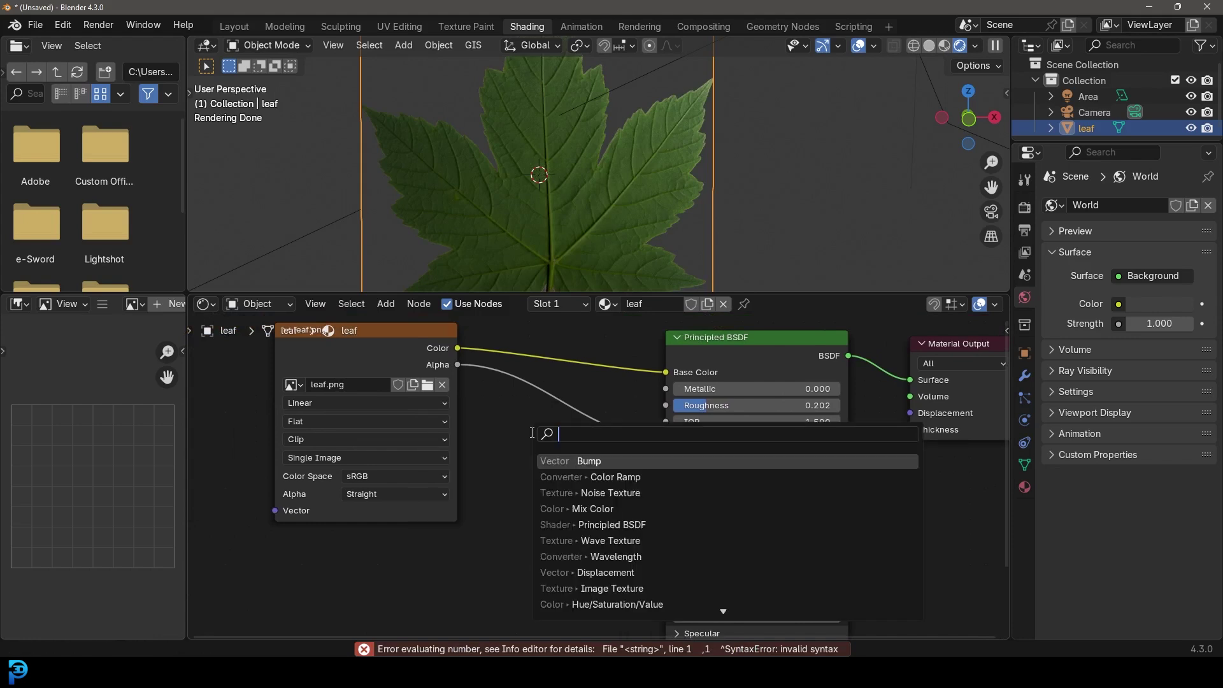
type("ramp")
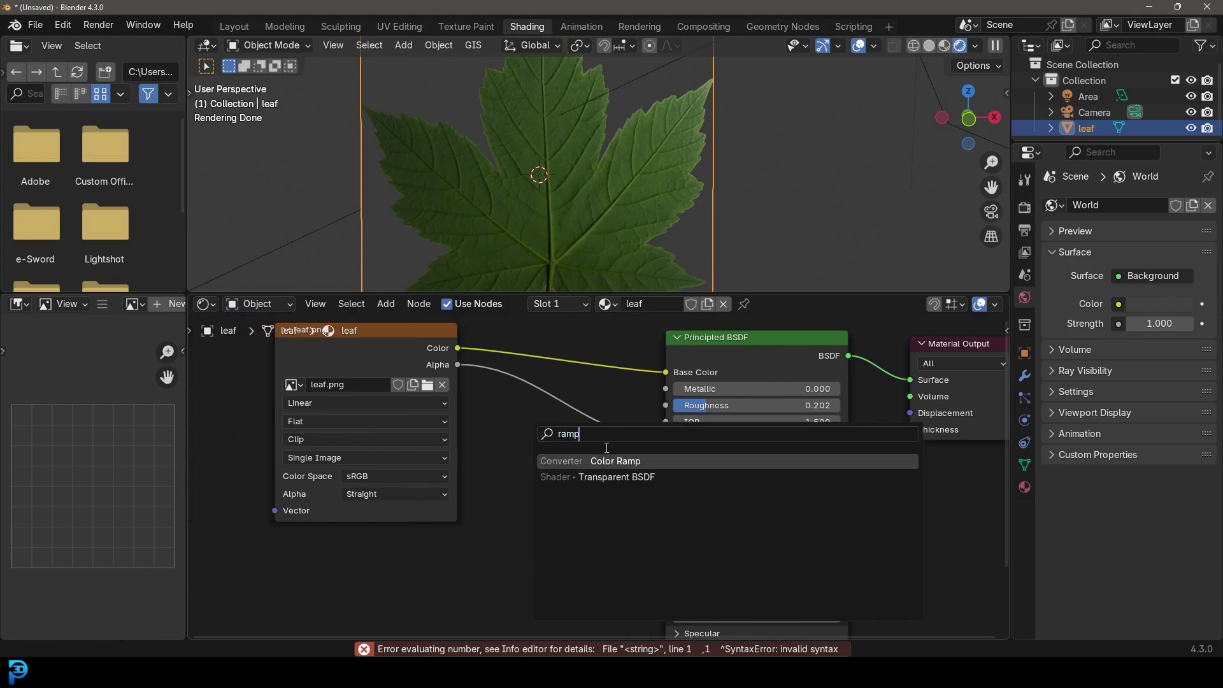
key("Return")
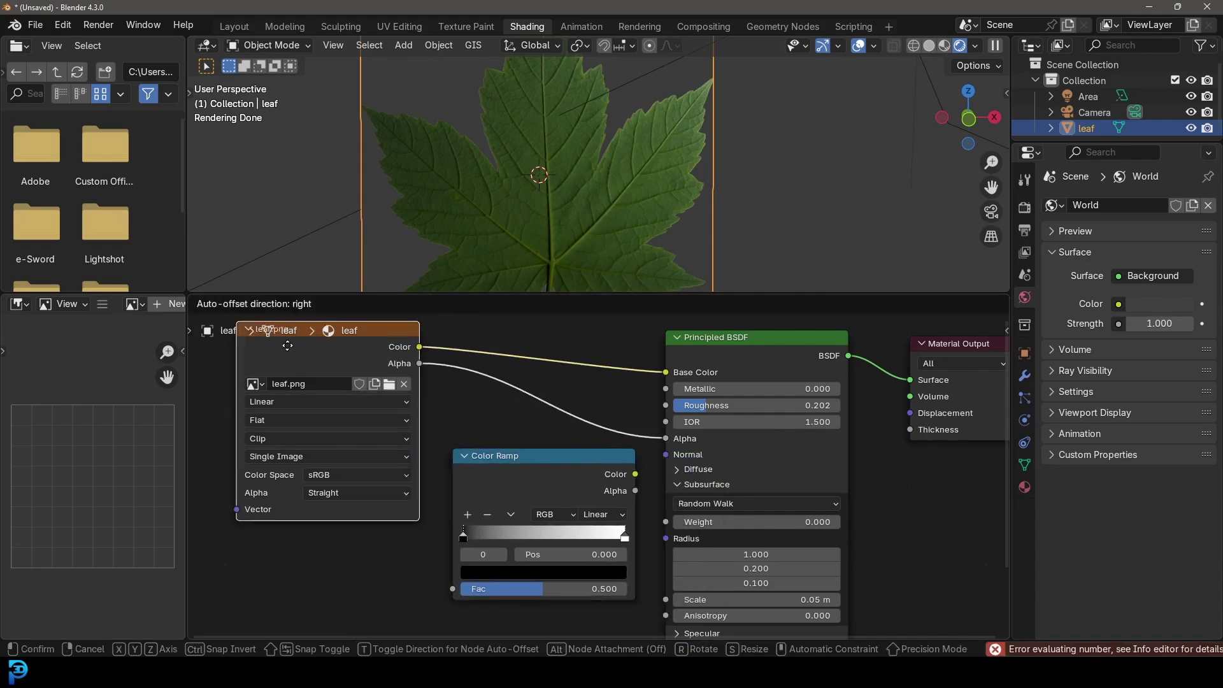
left_click(326, 350)
left_click_drag(334, 336, 459, 591)
left_click_drag(542, 479, 450, 487)
Step: Add a Bump node with strength 0.258, linking the Color Ramp's Color to its Height and its Normal to the Principled BSDF
key("shift+a")
type("bump")
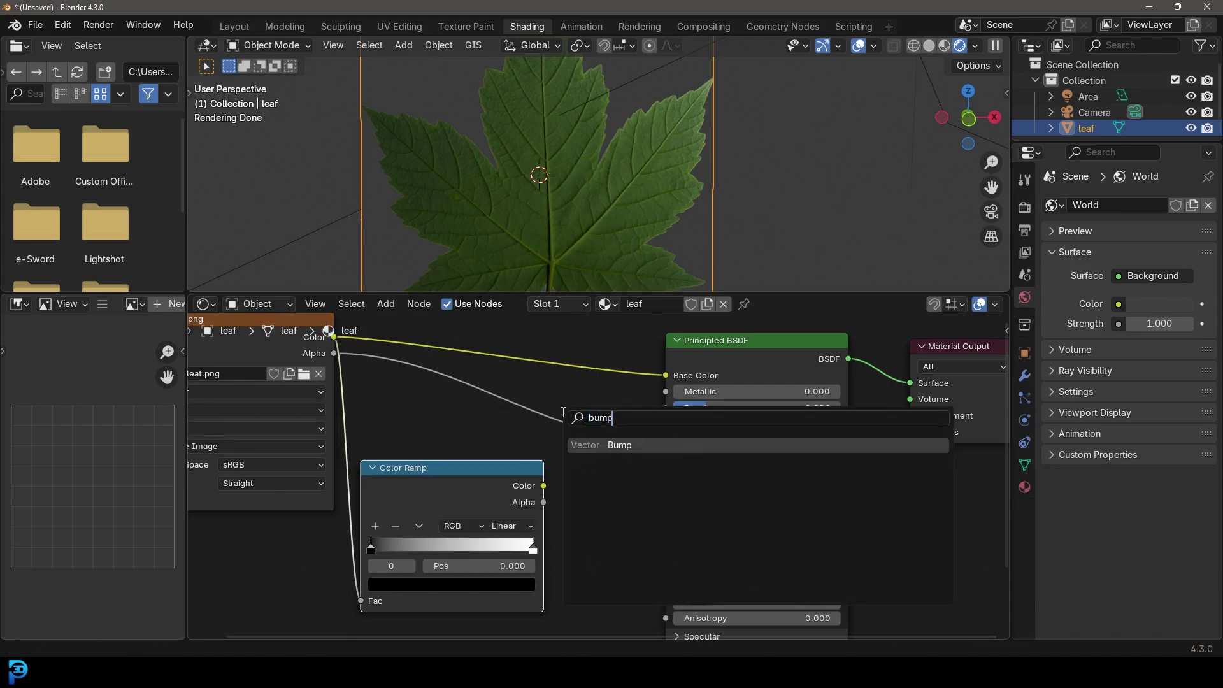
key("Return")
left_click(547, 478)
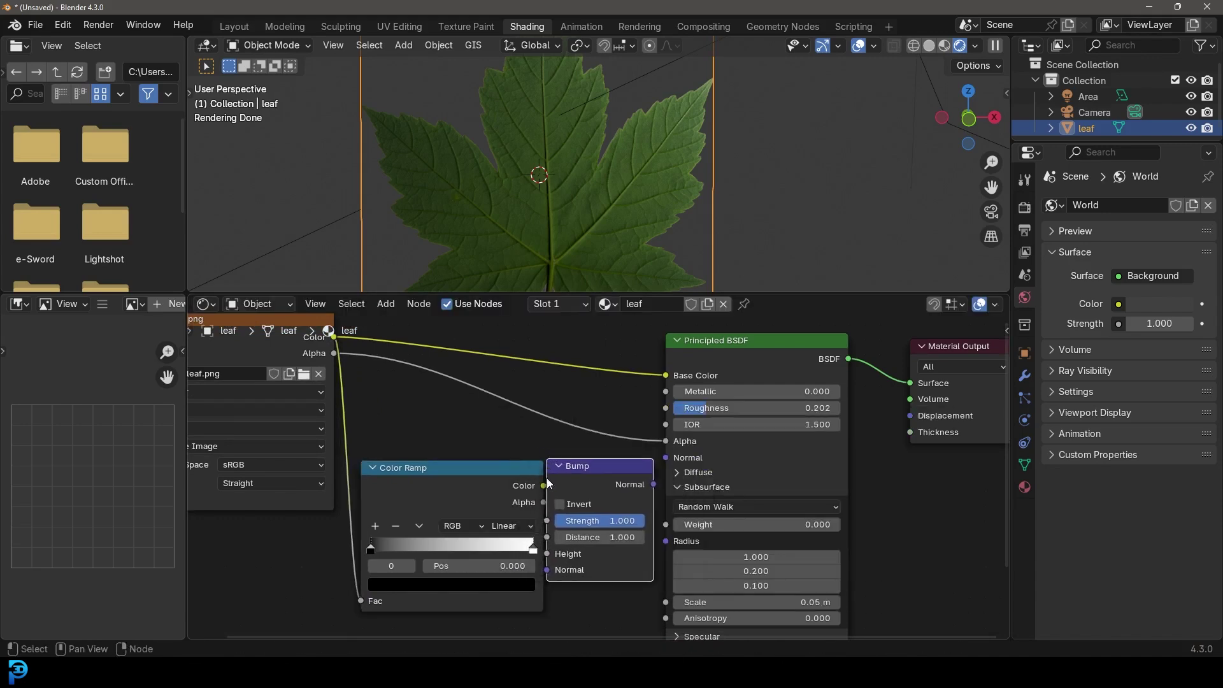
left_click_drag(518, 485, 546, 554)
left_click_drag(653, 484, 521, 483)
scroll(709, 468, "up", 2)
middle_click_drag(626, 152, 728, 154)
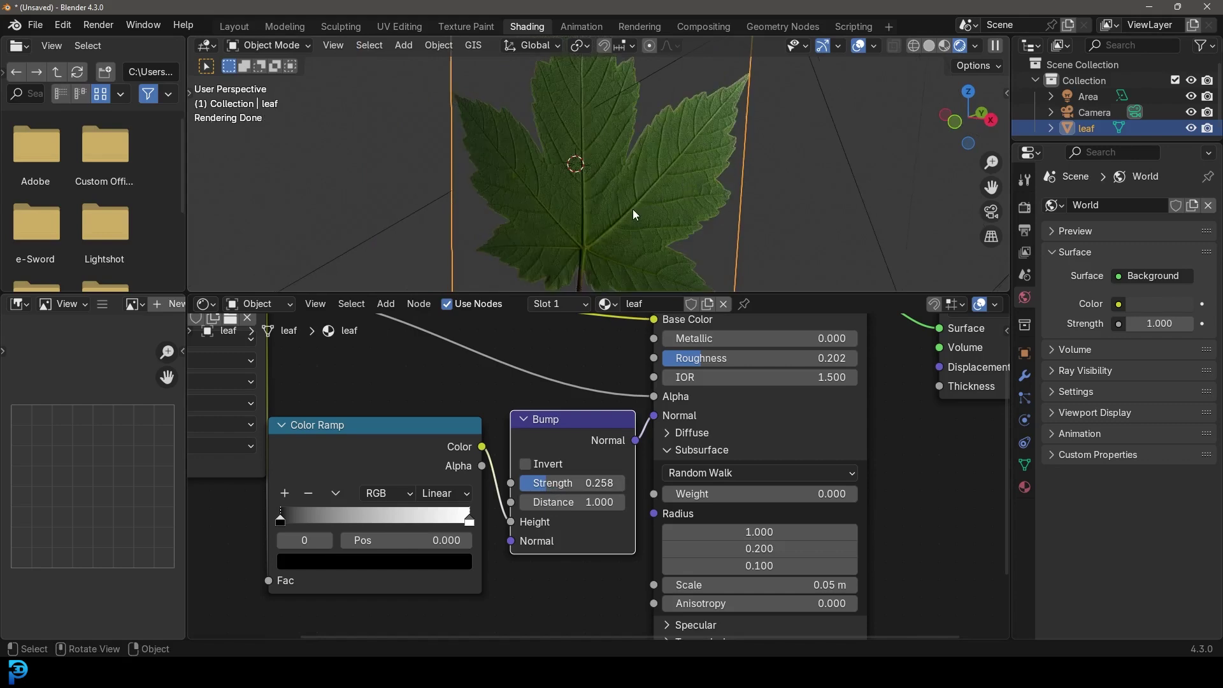
scroll(628, 208, "down", 5)
scroll(564, 189, "up", 3)
Step: Add a Monkey mesh to the scene and move it behind the leaf plane
key("shift+a")
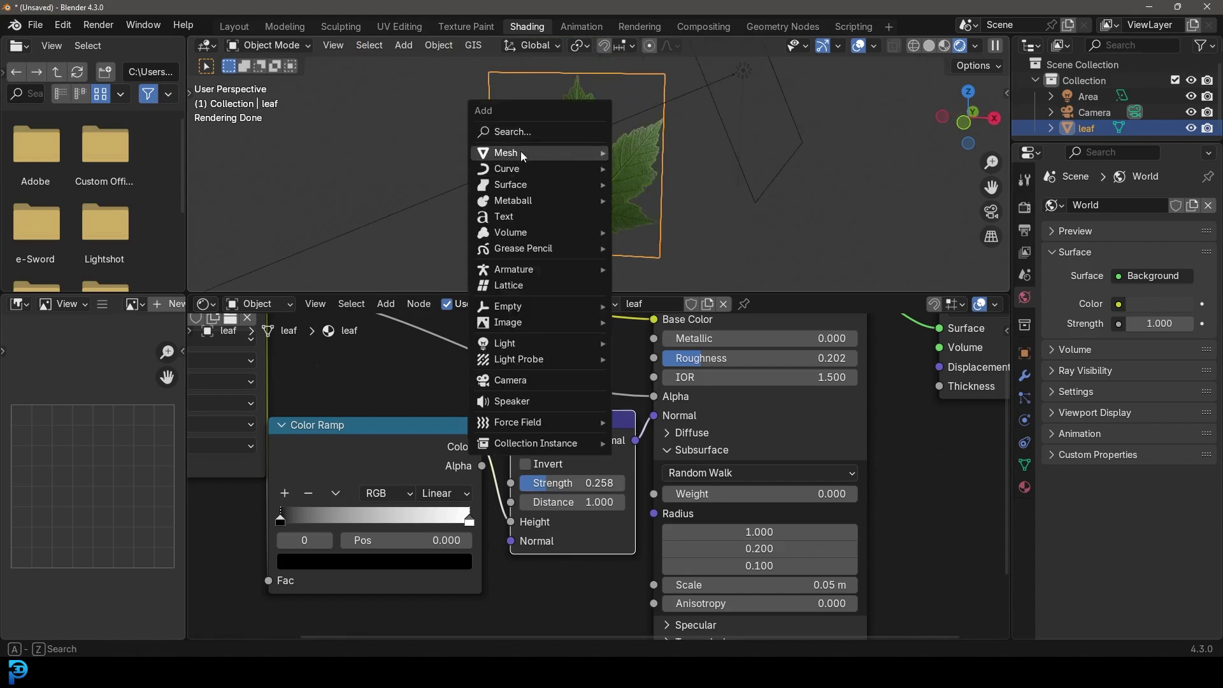
mouse_move(521, 152)
left_click(656, 300)
middle_click_drag(660, 144, 528, 147)
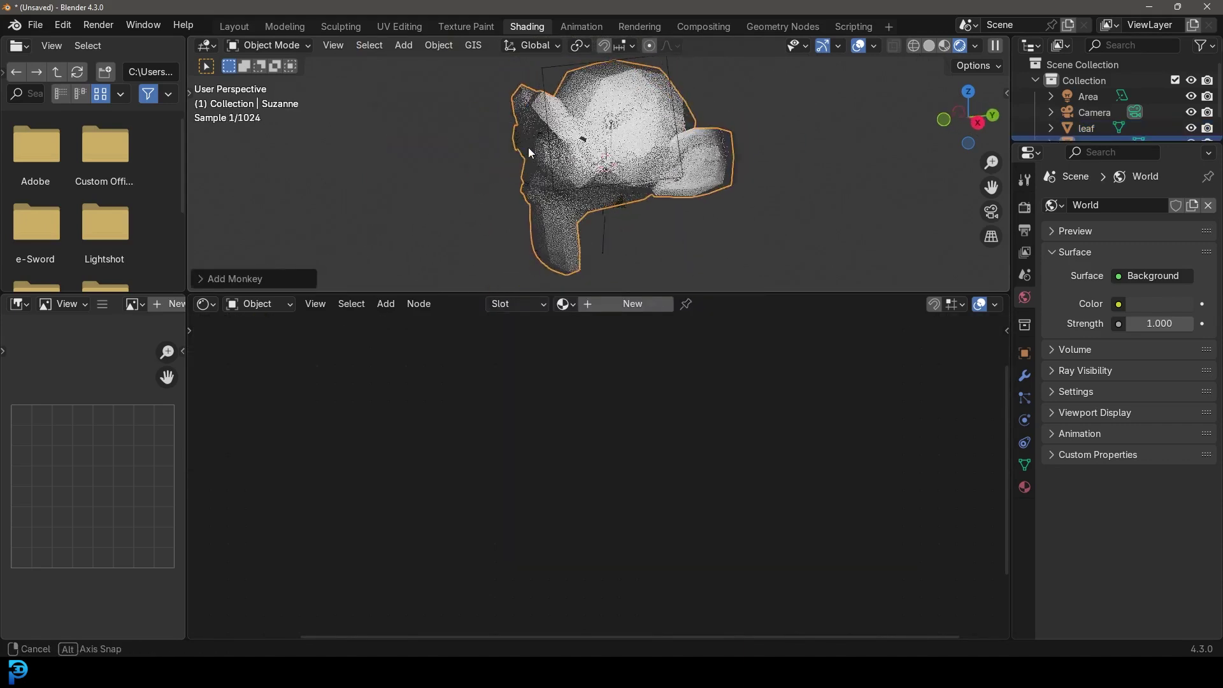
key("g")
left_click(729, 144)
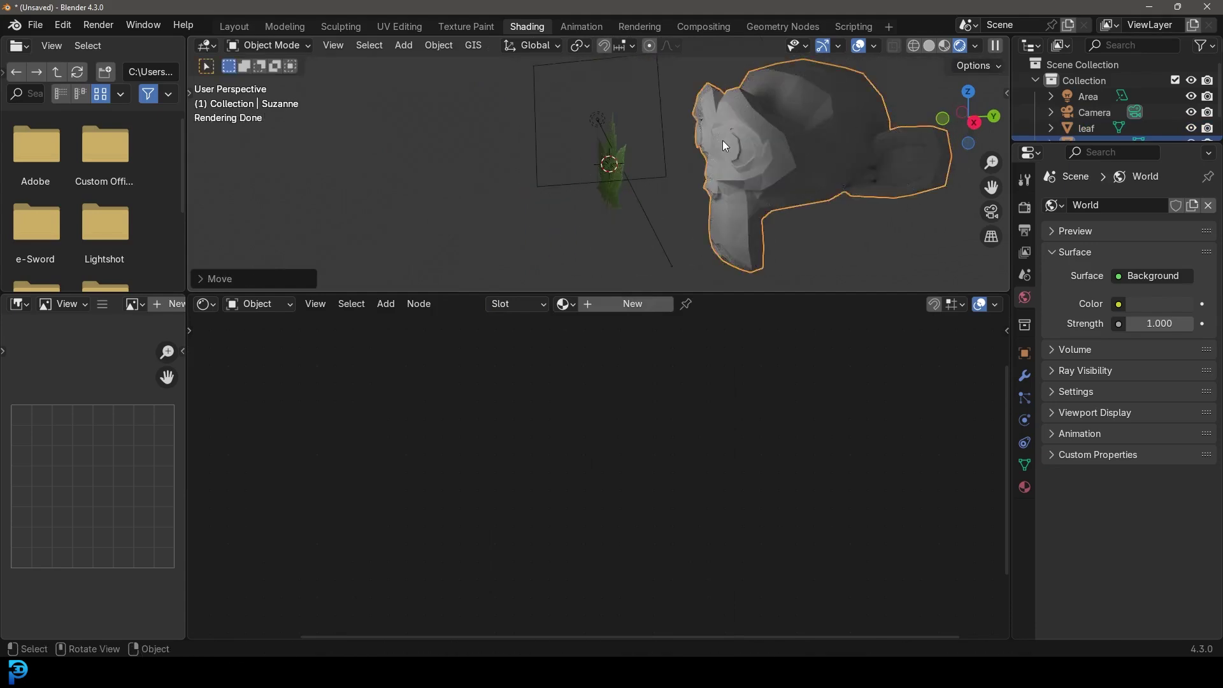
Step: Scale the monkey head down in front view and smooth it with level 1 subdivision and smooth shading
key("KP_0")
key("KP_1")
key("s")
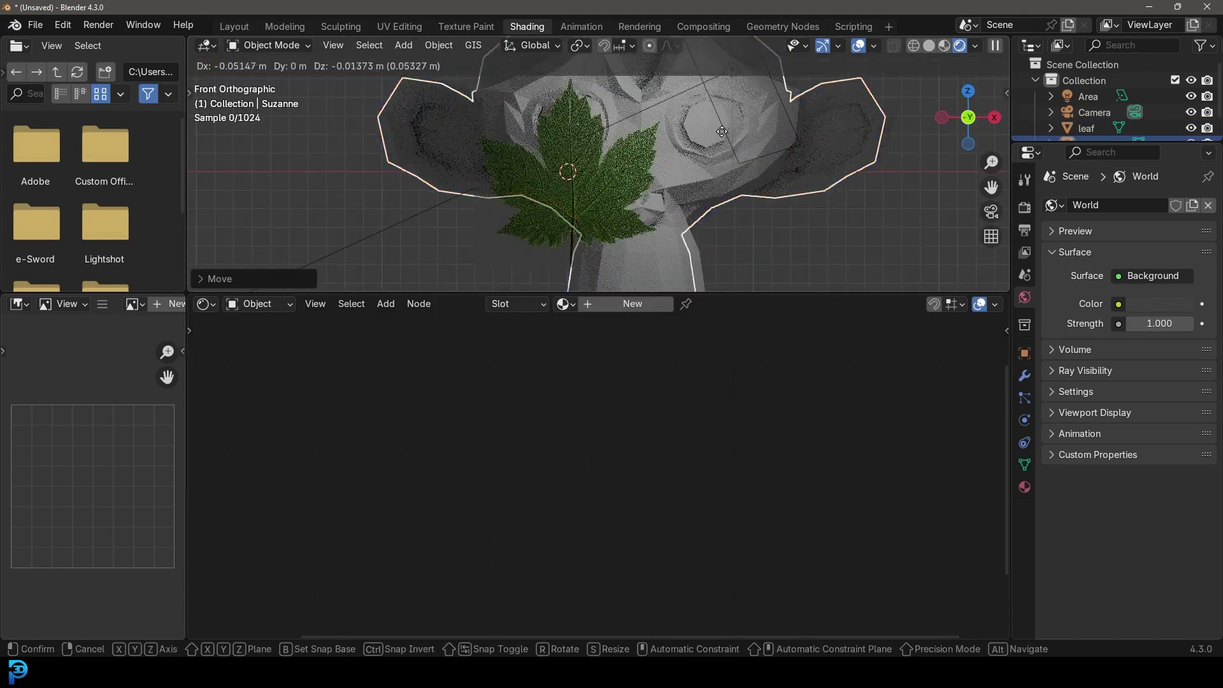
left_click(636, 162)
key("ctrl+1")
right_click(639, 155)
left_click(619, 105)
Step: Reposition the monkey head so it sits centred behind the leaf in front view
key("g")
left_click(642, 200)
middle_click_drag(644, 197, 515, 182)
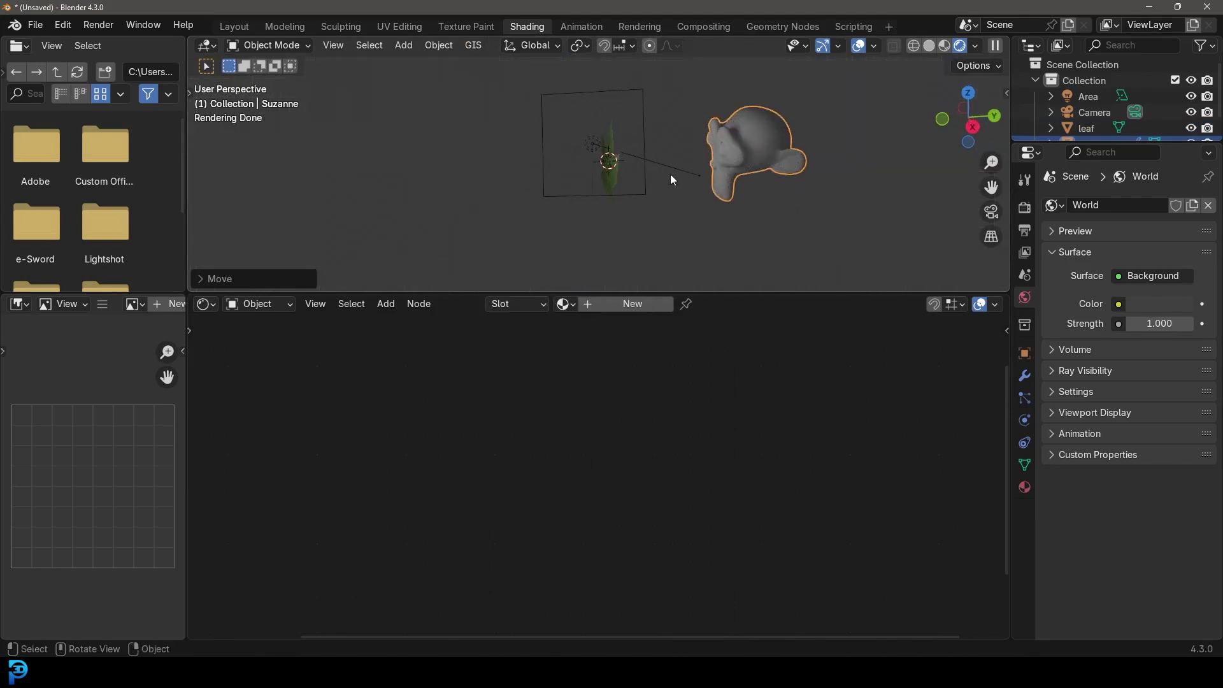
key("KP_0")
key("KP_1")
scroll(669, 174, "up", 4)
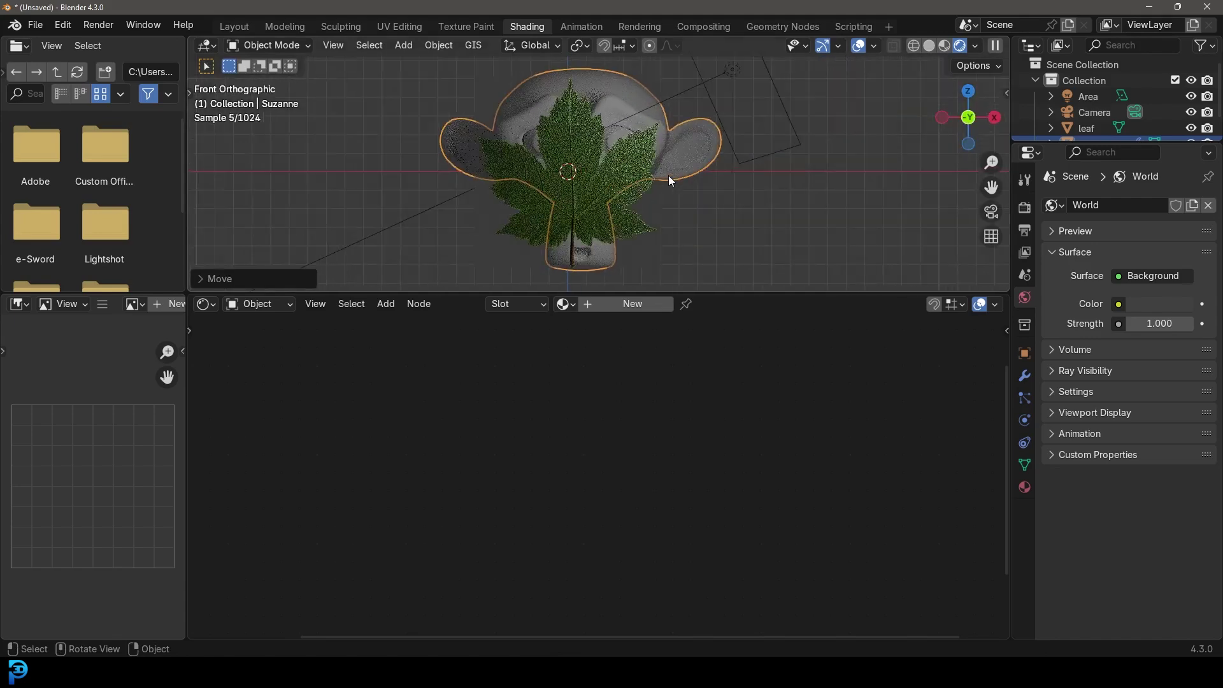
Step: In the Layout workspace, set the pivot point to 3D Cursor and trackball-rotate the camera to face the front of the leaf
left_click(224, 25)
scroll(666, 293, "down", 5)
middle_click_drag(669, 320, 654, 315)
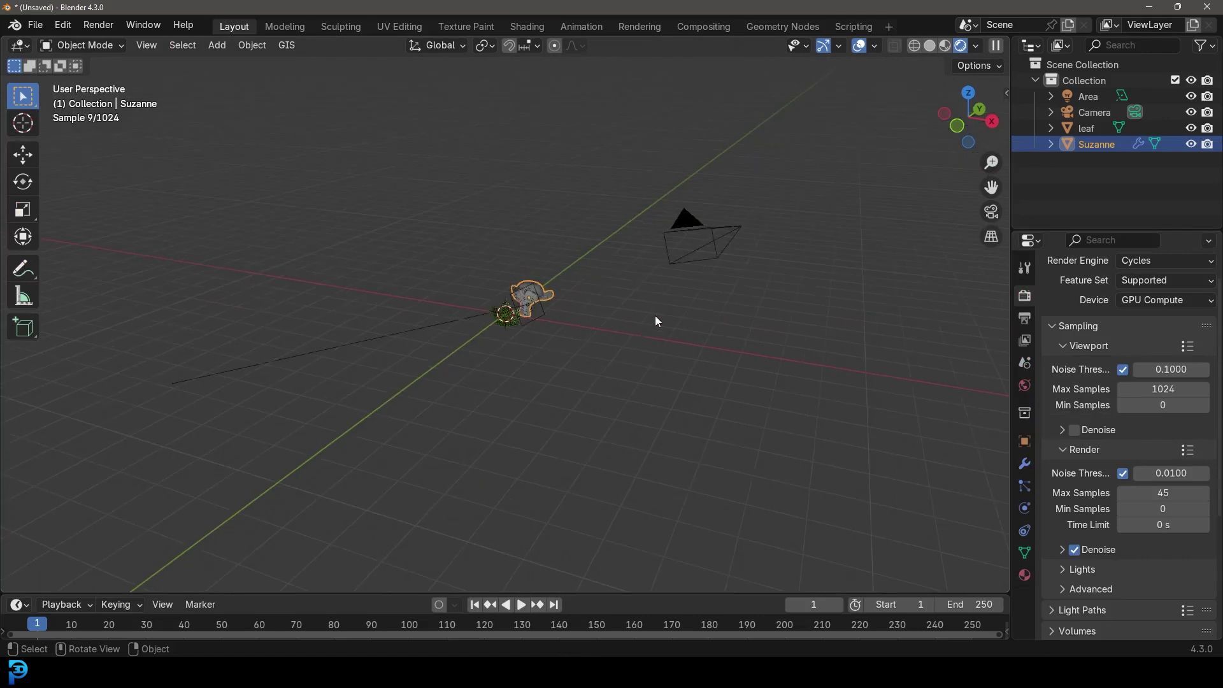
left_click(698, 223)
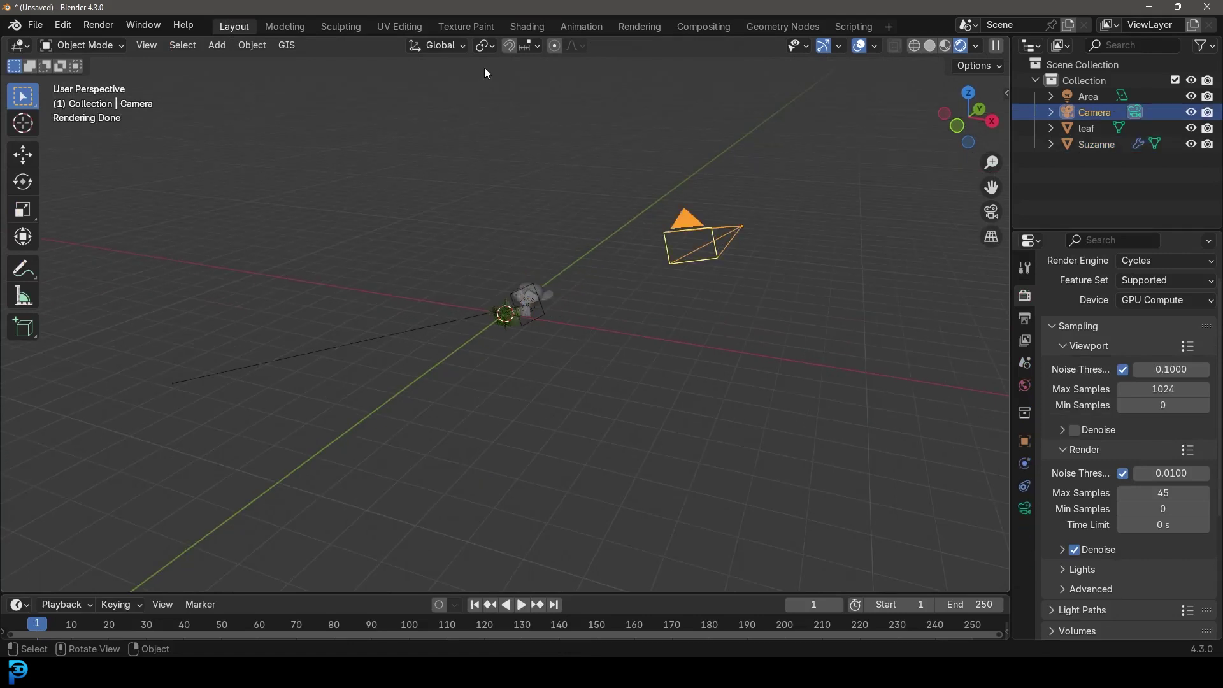
left_click(485, 45)
left_click(522, 97)
key("KP_0")
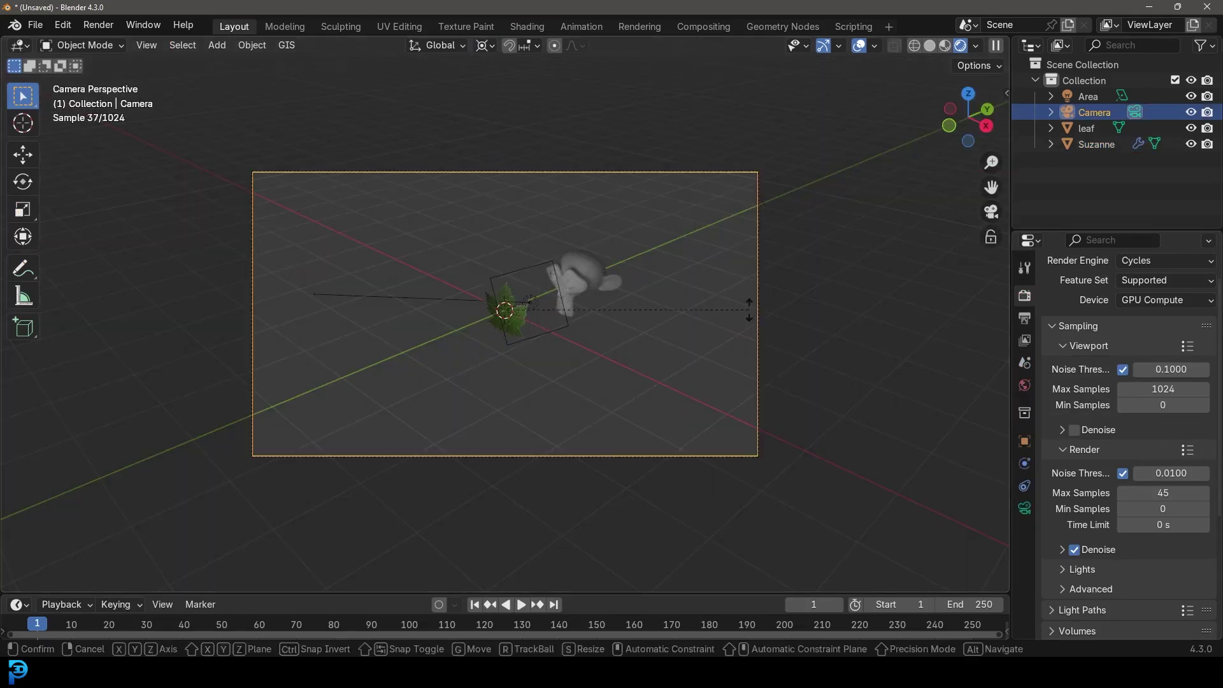
key("r")
key("r")
left_click(694, 337)
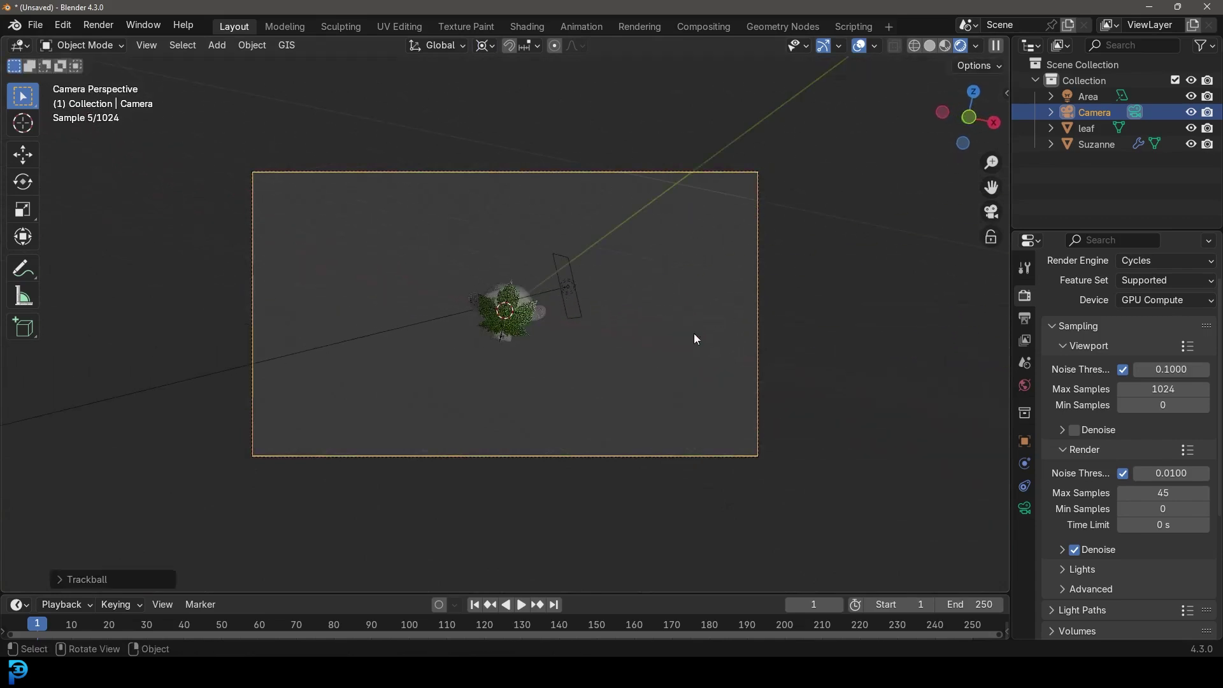
Step: Move the camera closer along its local Z axis and adjust its angle and position to frame the leaf before the monkey head
key("g")
key("z")
key("z")
left_click(643, 289)
key("r")
key("r")
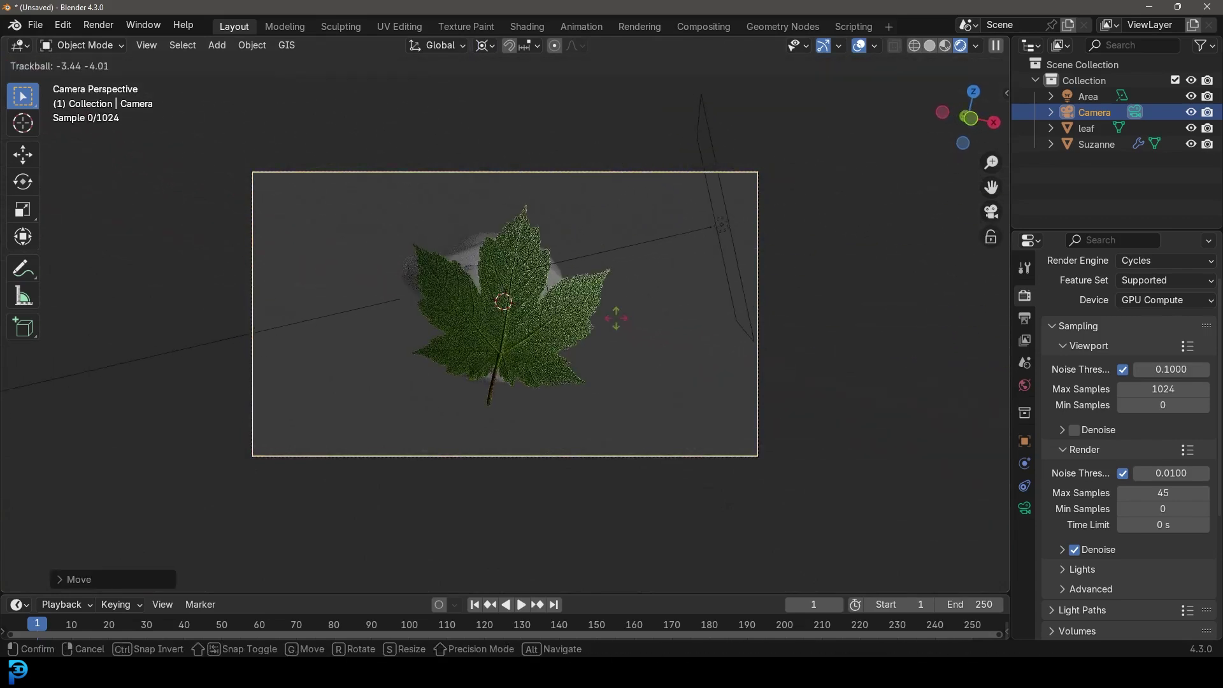
left_click(644, 311)
key("r")
key("g")
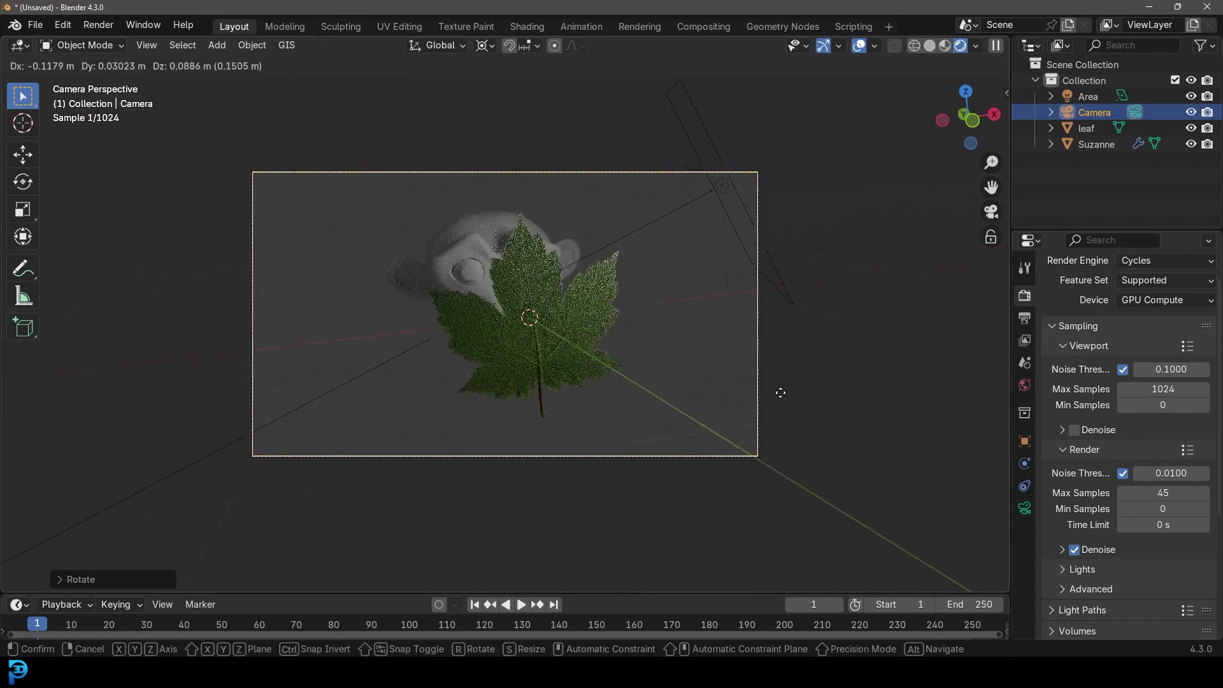
left_click(787, 389)
Step: With the viewport in solid shading, save the file as untitled2.blend and render an image of the camera view
key("z")
left_click(636, 242)
key("ctrl+s")
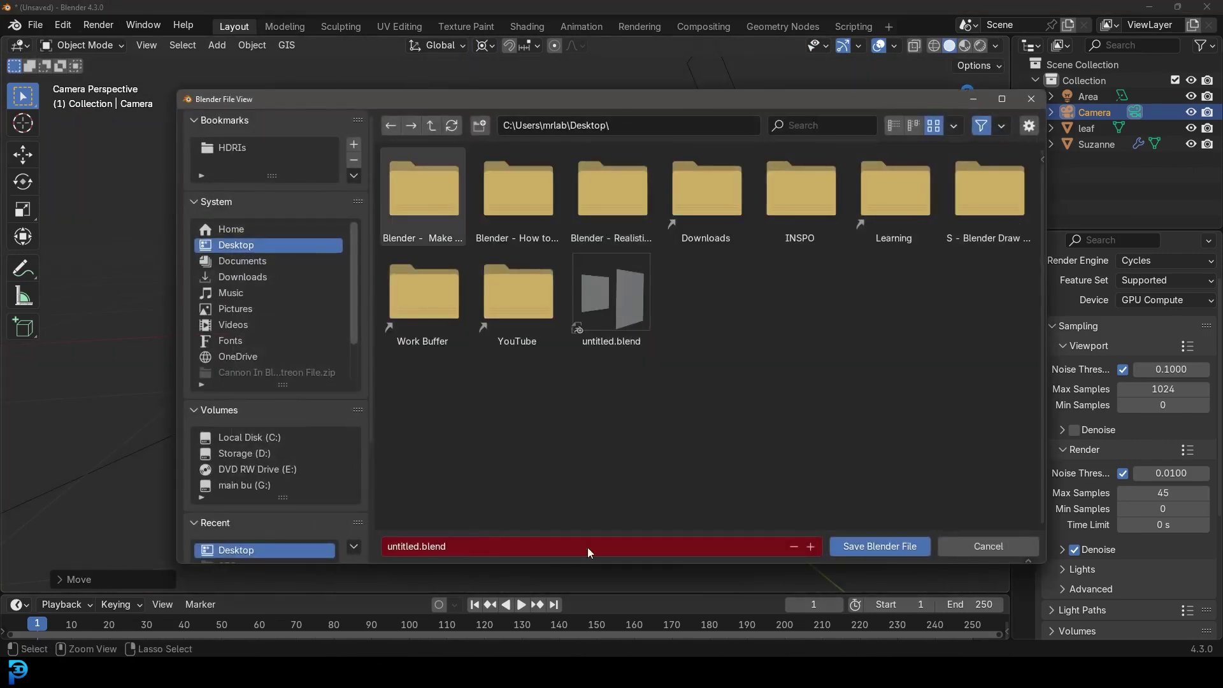
left_click(810, 546)
key("Return")
left_click(91, 28)
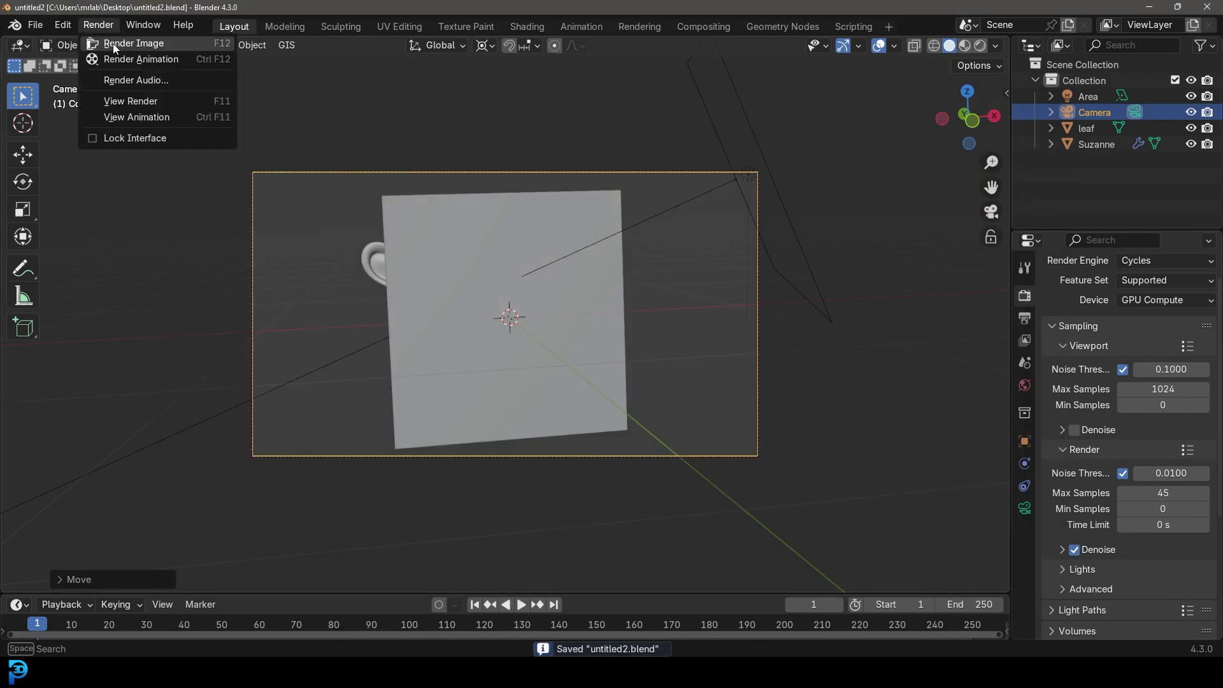
left_click(113, 43)
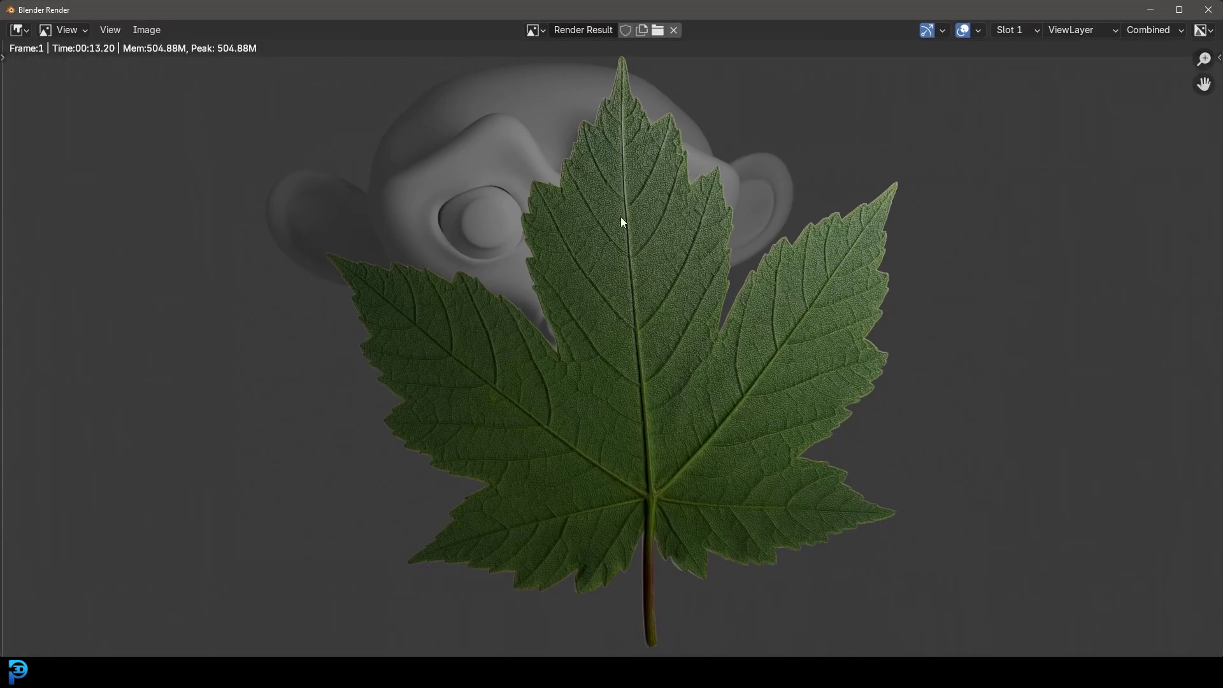